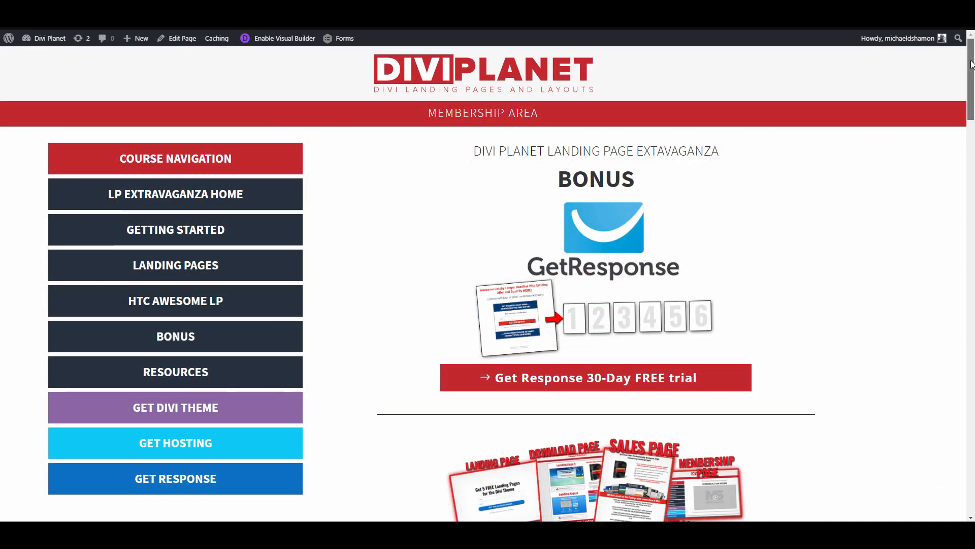
{"action": "left_click_drag", "start_coordinate": [971, 63], "coordinate": [972, 391]}
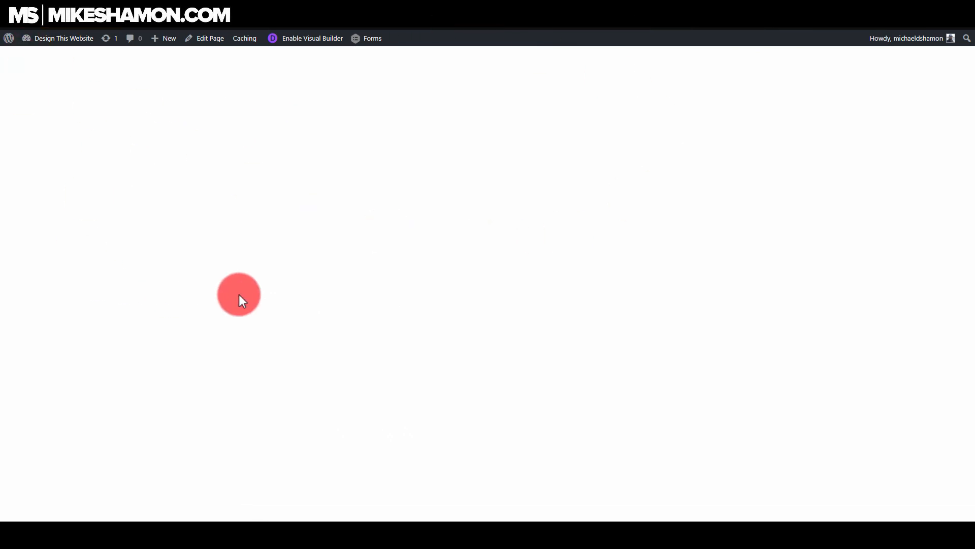
Step: Open the blank page in the visual builder and insert a two-column row split three-fifths to two-fifths
{"action": "left_click", "coordinate": [307, 37]}
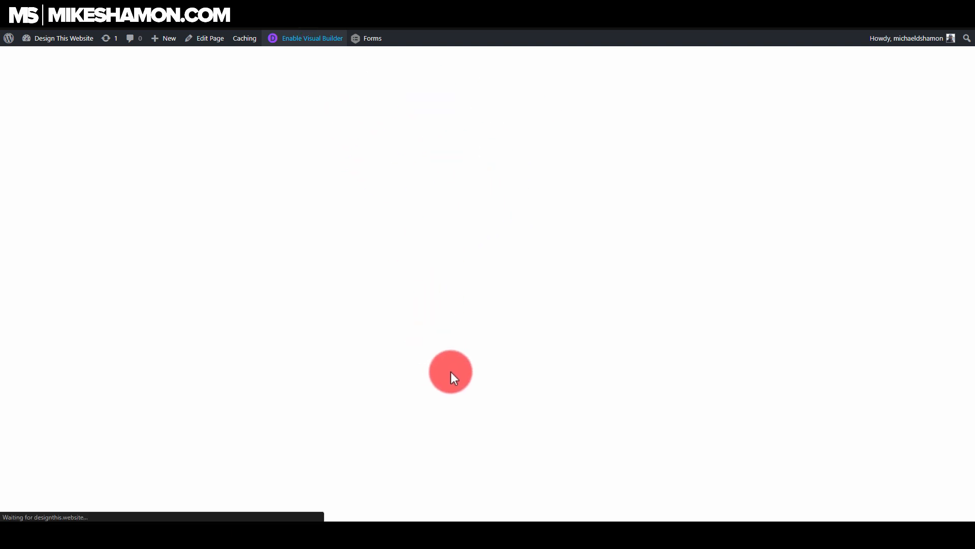
{"action": "left_click", "coordinate": [342, 303]}
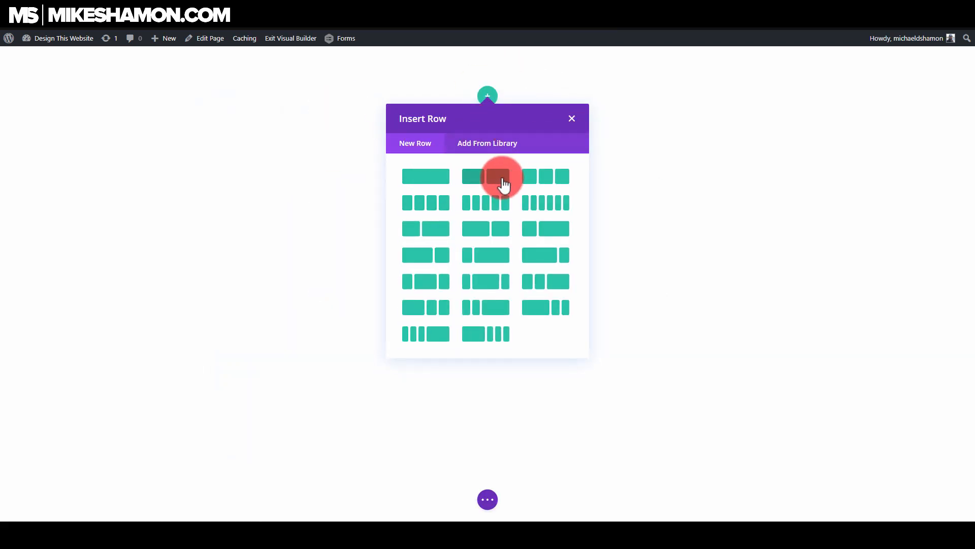
{"action": "left_click", "coordinate": [486, 237]}
Step: Insert a Video module into the row's wider column
{"action": "left_click", "coordinate": [375, 182]}
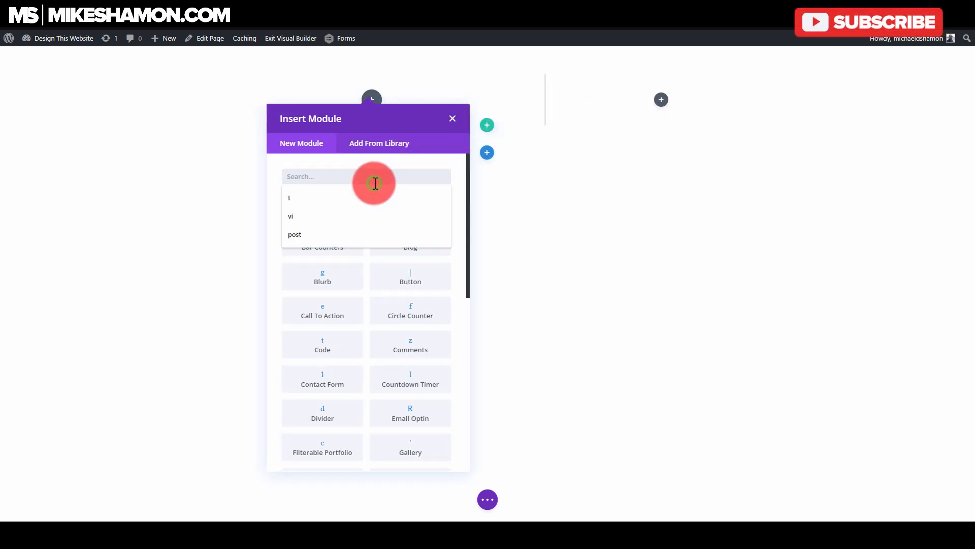
{"action": "type", "text": "video"}
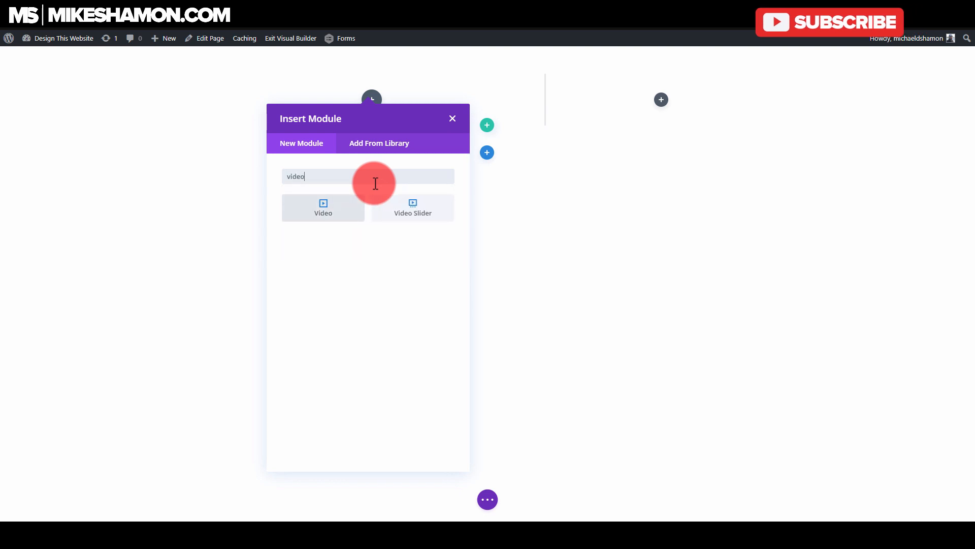
{"action": "left_click", "coordinate": [323, 207]}
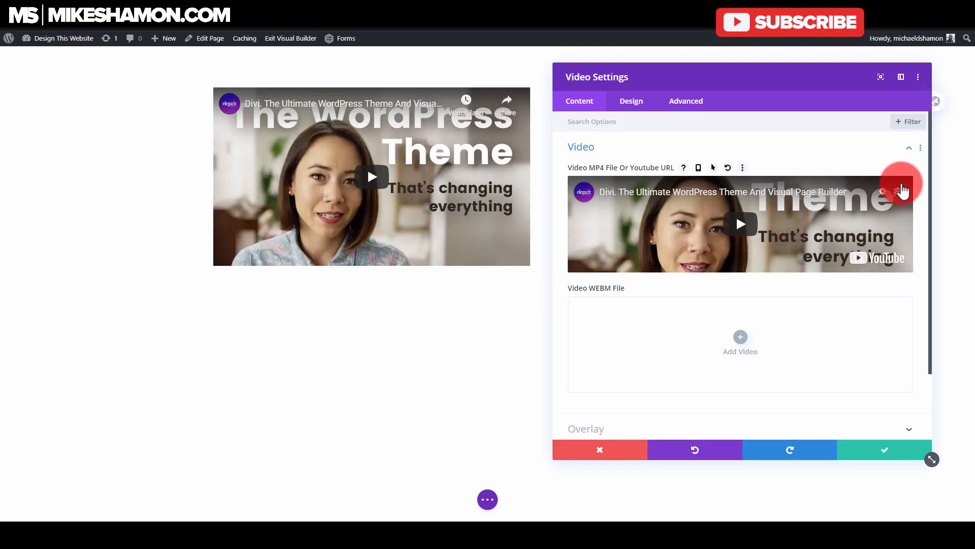
{"action": "left_click", "coordinate": [898, 194]}
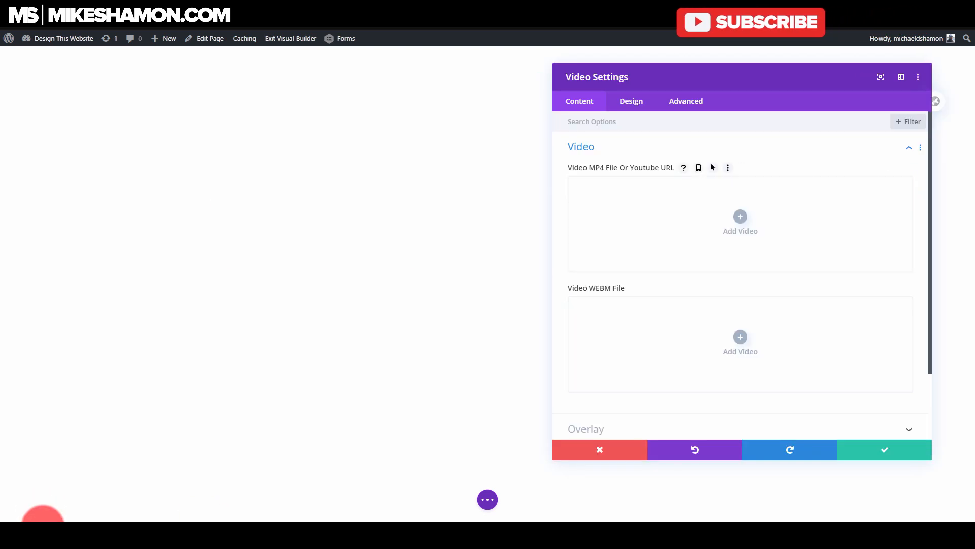
{"action": "left_click", "coordinate": [739, 212]}
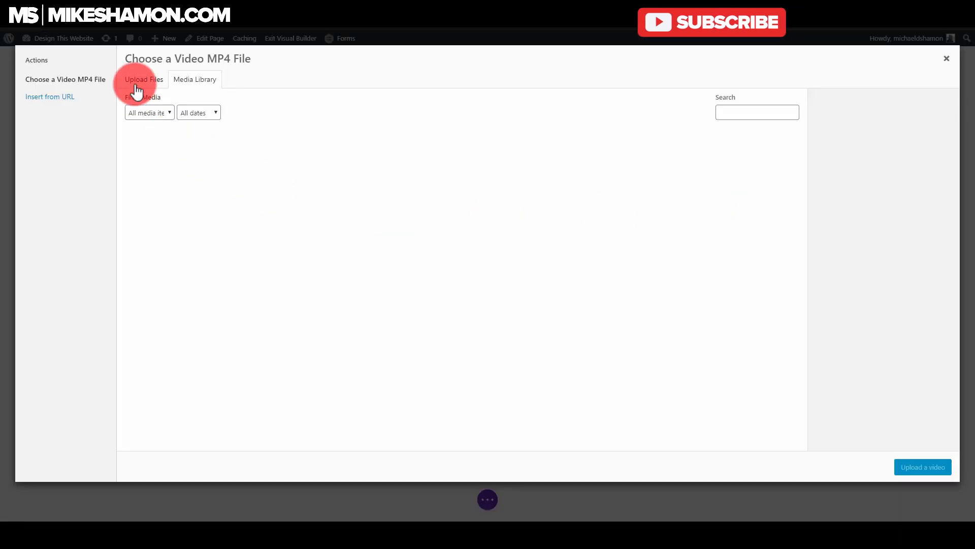
{"action": "left_click", "coordinate": [136, 83]}
{"action": "left_click", "coordinate": [53, 97]}
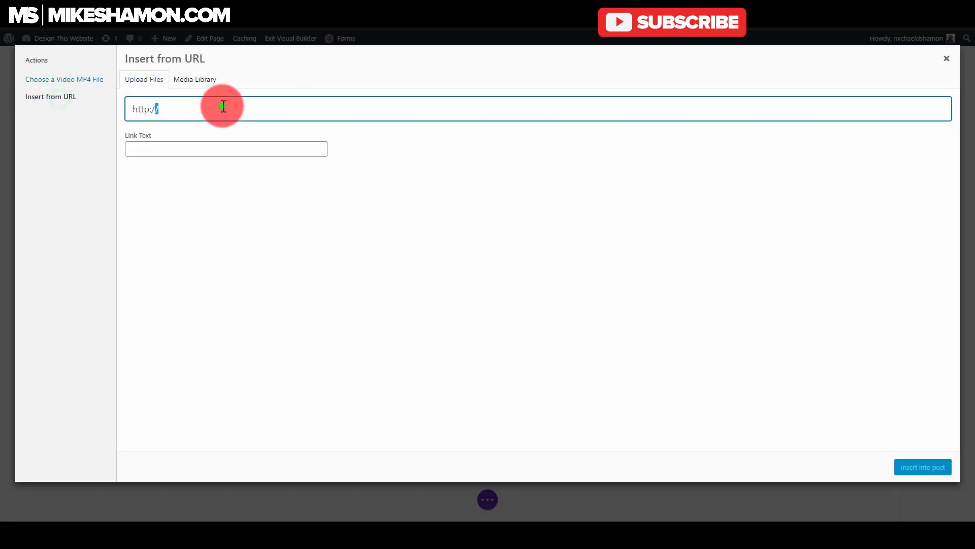
{"action": "type", "text": "https://youtu.be/bMDGY80mrG"}
{"action": "left_click", "coordinate": [923, 467]}
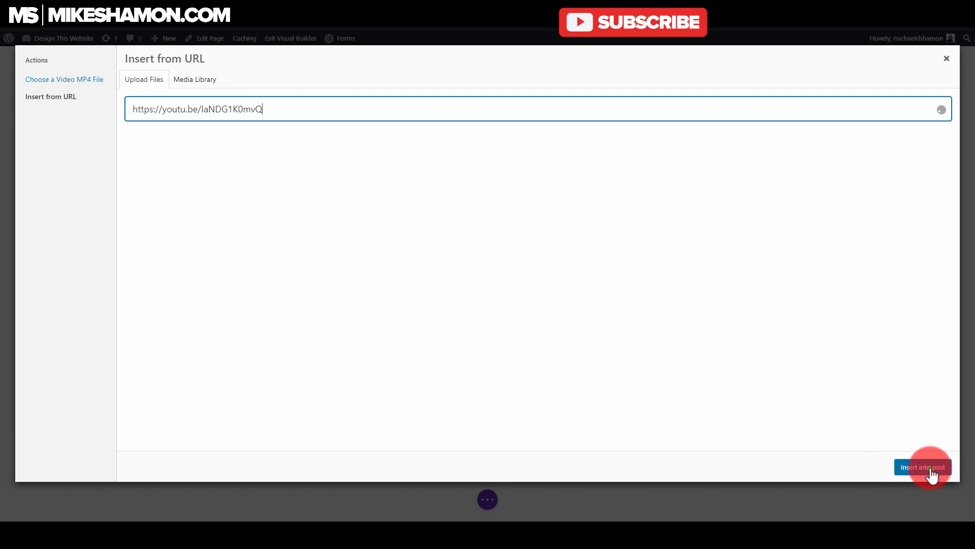
{"action": "scroll", "coordinate": [673, 353], "scroll_direction": "down", "scroll_amount": 2}
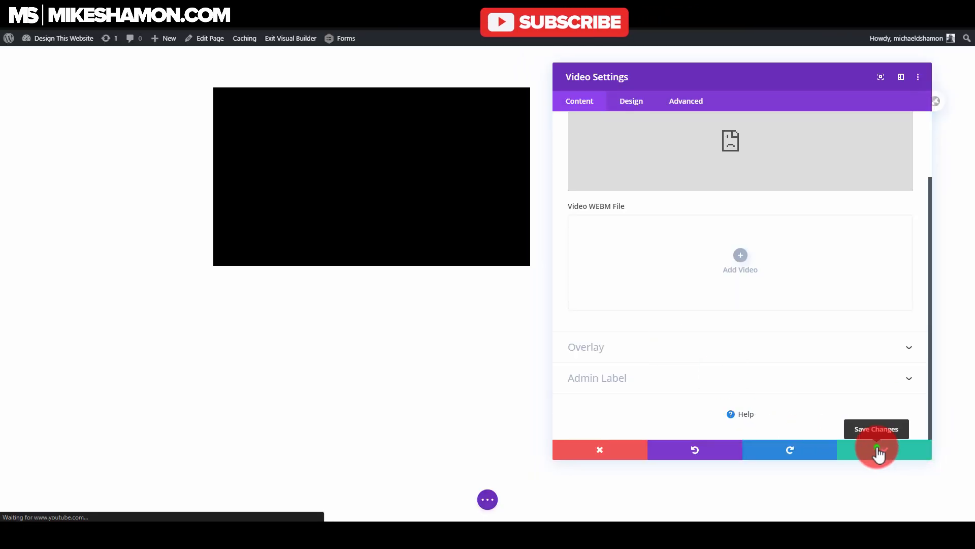
{"action": "left_click", "coordinate": [879, 449]}
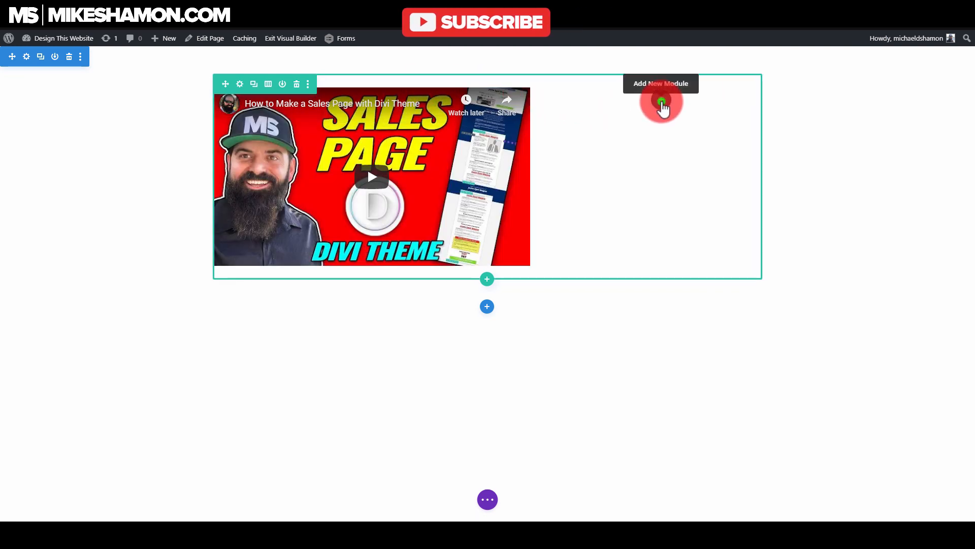
Step: Insert an Email Optin module into the empty column beside the video
{"action": "left_click", "coordinate": [661, 101]}
{"action": "left_click", "coordinate": [650, 180]}
{"action": "type", "text": "opt"}
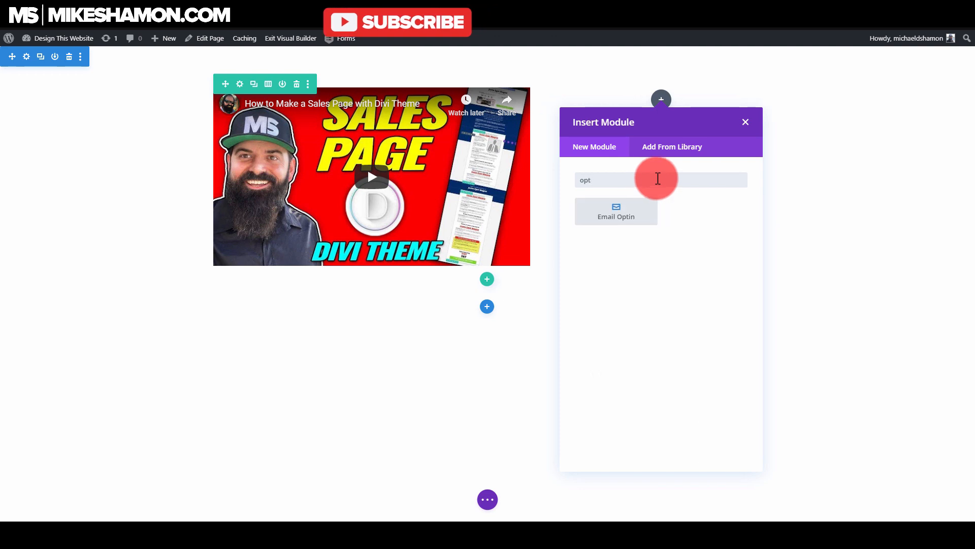
{"action": "left_click", "coordinate": [624, 215]}
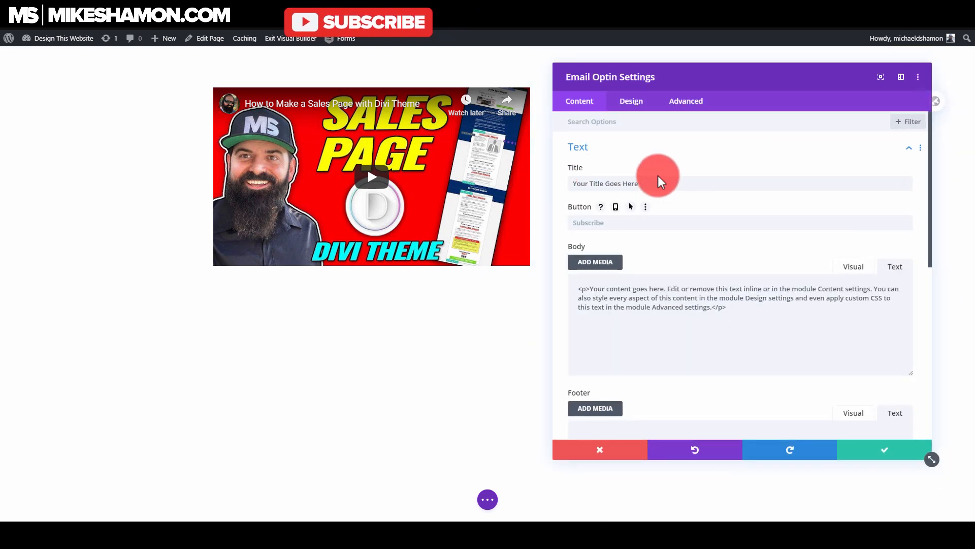
Step: Set the optin title to "Get ALL of the Bonus Items" and its button text to "Get Access Now"
{"action": "left_click_drag", "start_coordinate": [668, 76], "coordinate": [201, 84]}
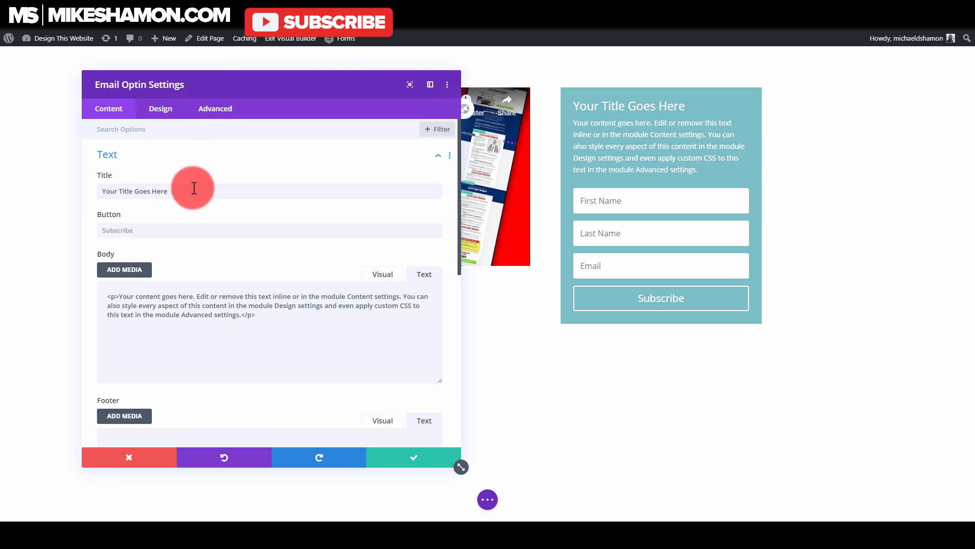
{"action": "triple_click", "coordinate": [209, 192]}
{"action": "key", "text": "BackSpace"}
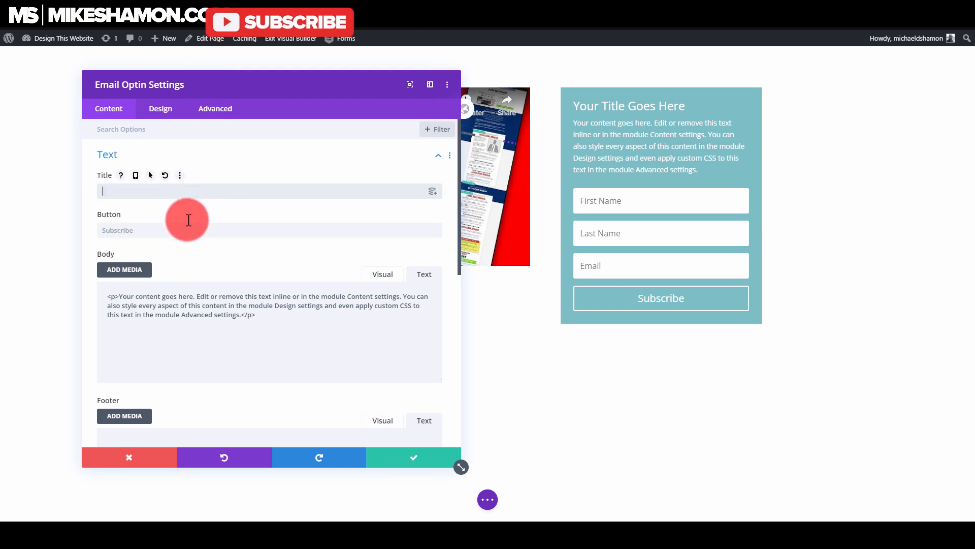
{"action": "left_click", "coordinate": [147, 189]}
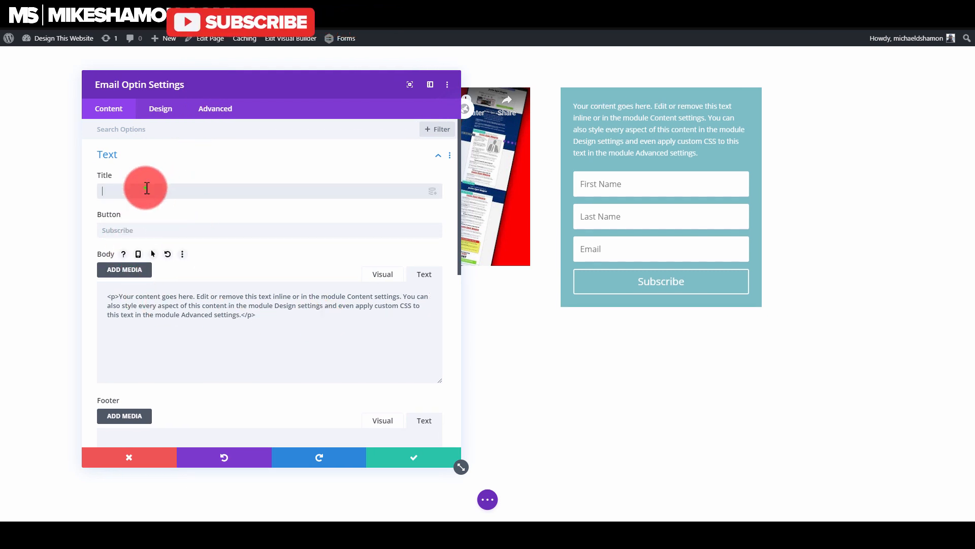
{"action": "type", "text": "G"}
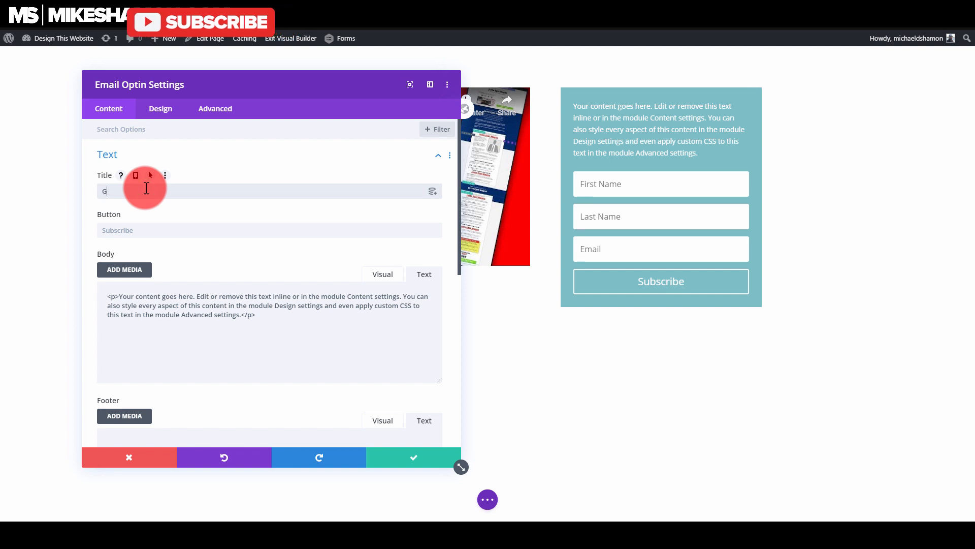
{"action": "type", "text": "et ALL of the Bonus Items"}
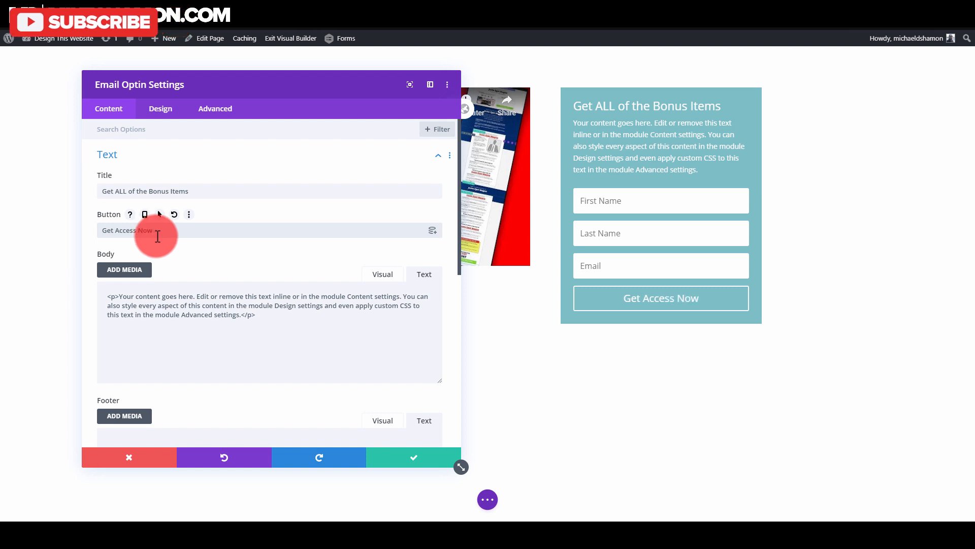
Step: Set the body text to "Enter Your Name and Email in the Box Below to receive full access to all the exclusive bonus items mentioned in the Video."
{"action": "left_click", "coordinate": [265, 332]}
{"action": "triple_click", "coordinate": [273, 319]}
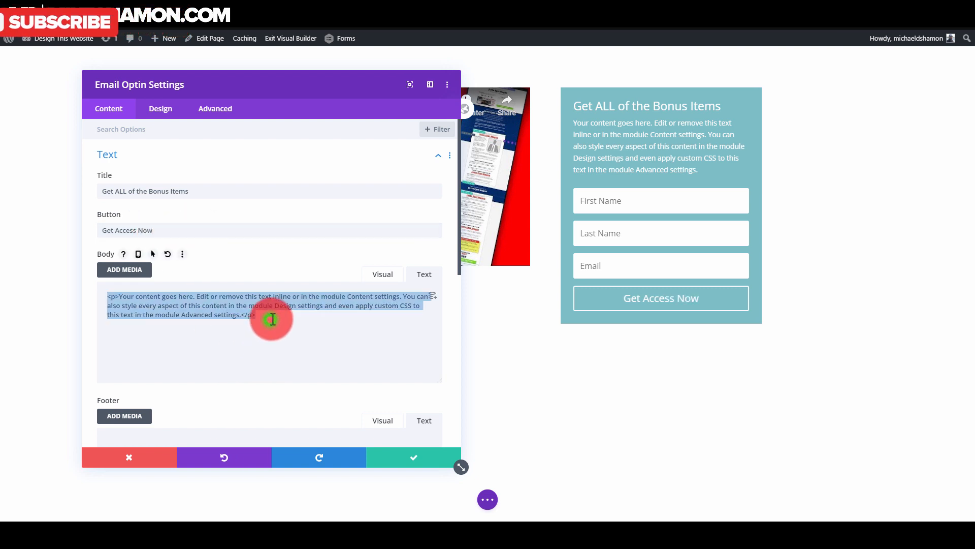
{"action": "type", "text": "Enter Your Name and Email in the Box Below to receive full access to all the exclusive bonus items mentioned in the Video."}
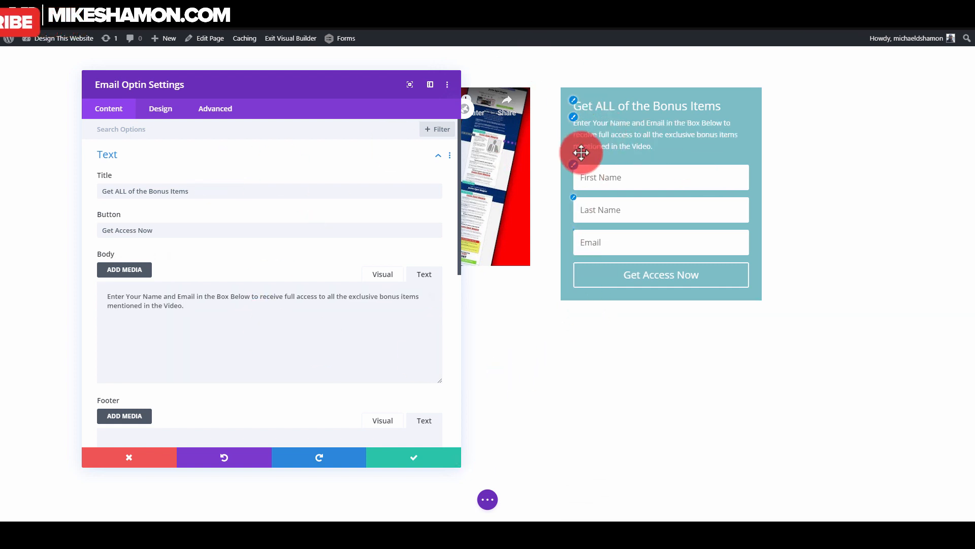
Step: Center-align the body text and the title text of the email optin
{"action": "left_click", "coordinate": [576, 130]}
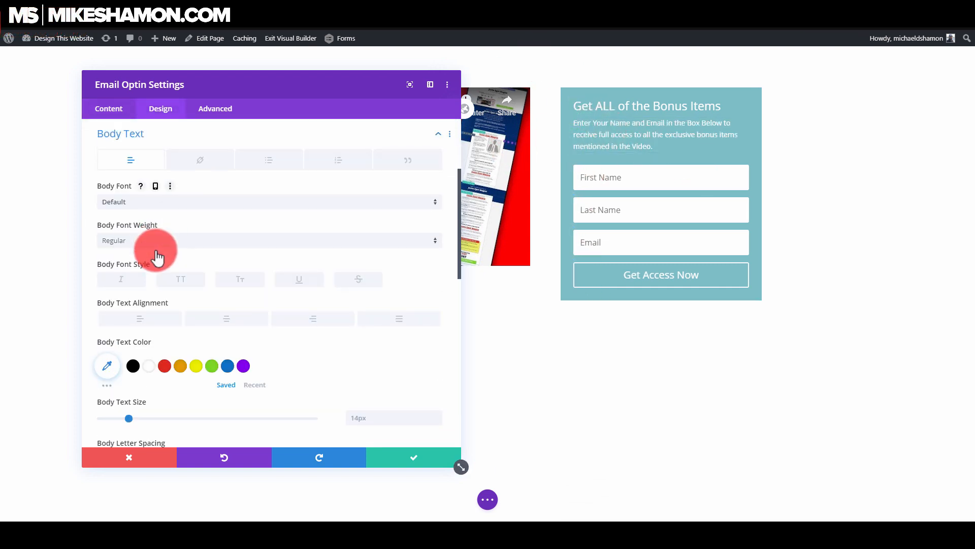
{"action": "left_click", "coordinate": [226, 321]}
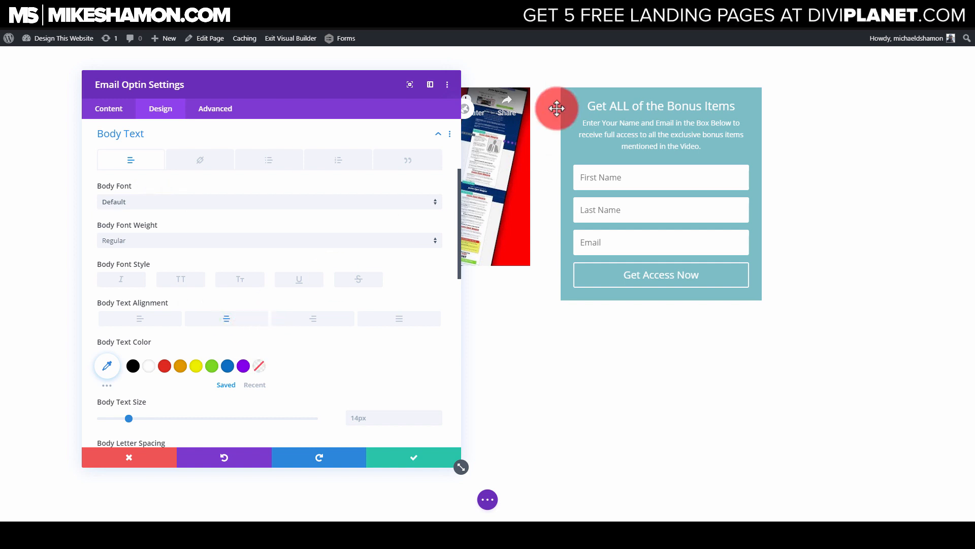
{"action": "left_click", "coordinate": [575, 108]}
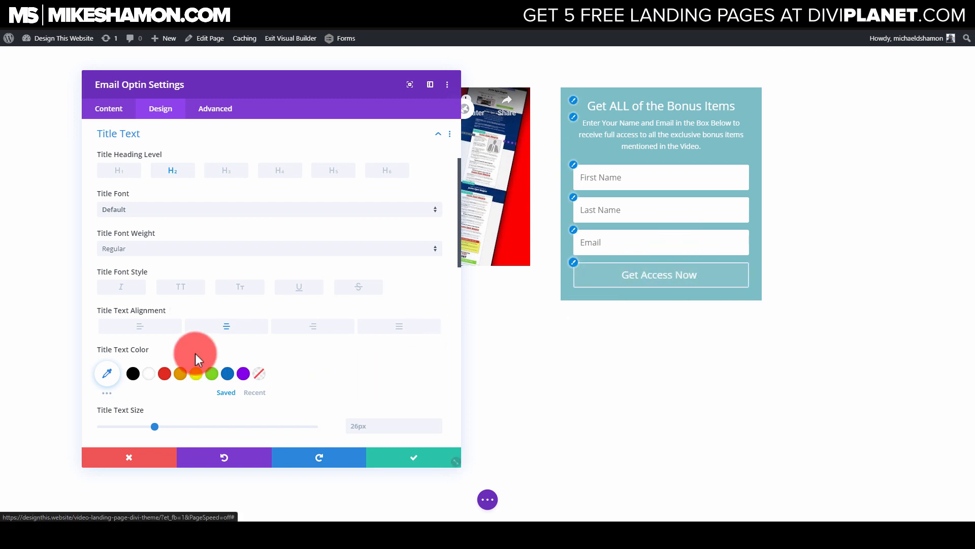
Step: Enable custom styles for the optin button and make its text white at about 26px
{"action": "left_click", "coordinate": [575, 264]}
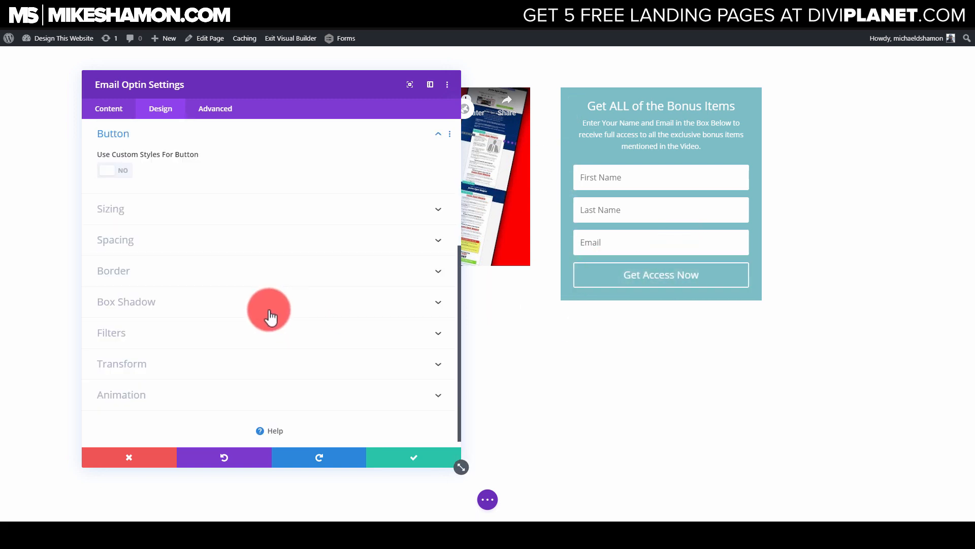
{"action": "left_click", "coordinate": [125, 171]}
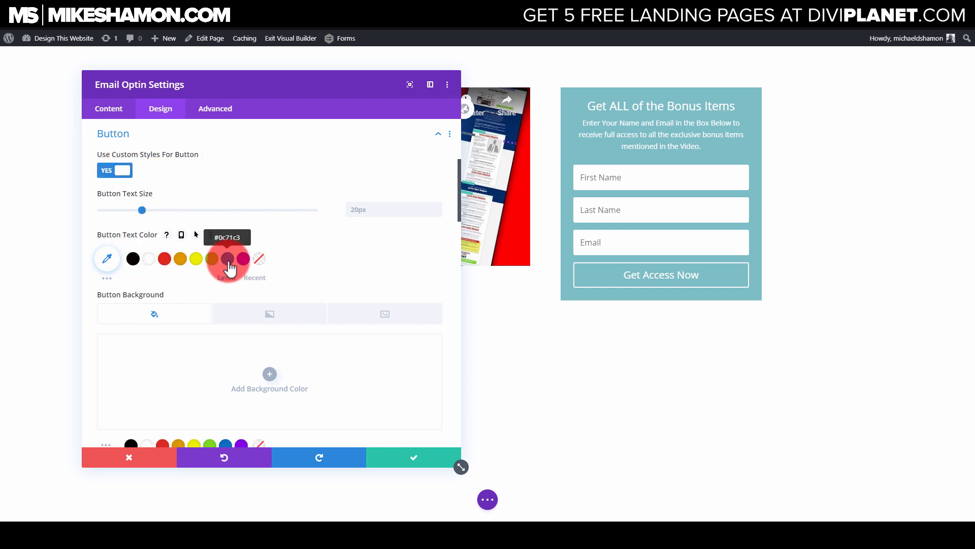
{"action": "left_click", "coordinate": [148, 259]}
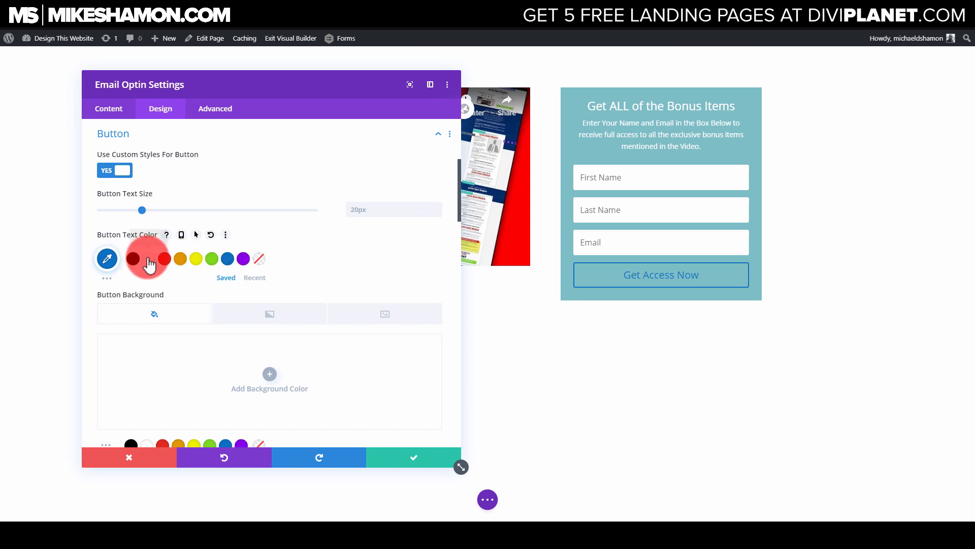
{"action": "left_click_drag", "start_coordinate": [143, 210], "coordinate": [153, 210]}
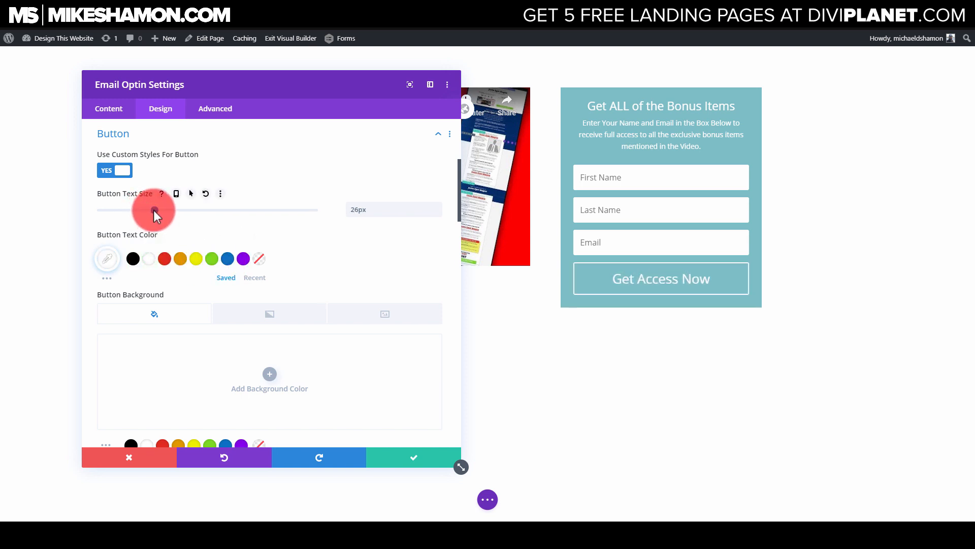
Step: Give the optin button a blue #0c71c3 background and a 1px border width
{"action": "scroll", "coordinate": [204, 256], "scroll_direction": "down", "scroll_amount": 3}
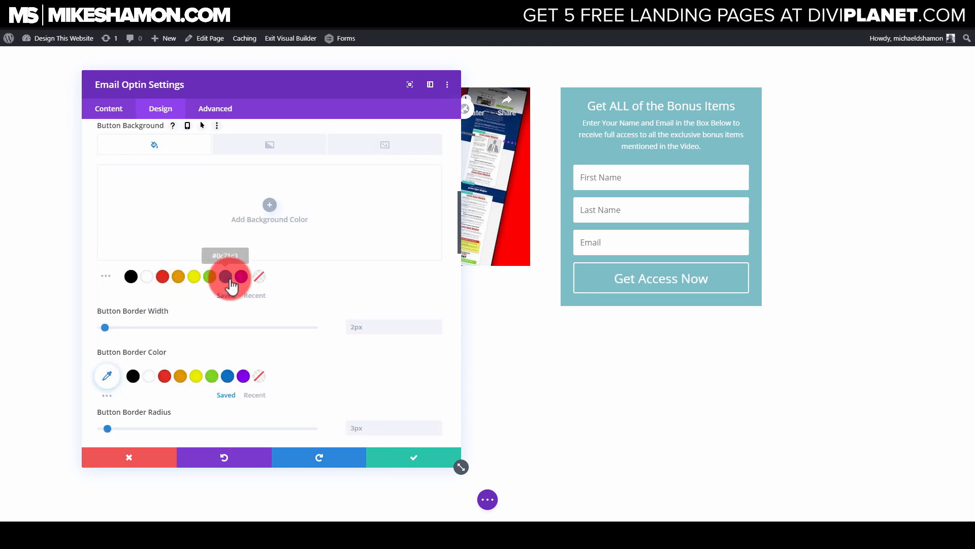
{"action": "left_click", "coordinate": [226, 277]}
{"action": "scroll", "coordinate": [105, 242], "scroll_direction": "down", "scroll_amount": 2}
{"action": "left_click_drag", "start_coordinate": [105, 242], "coordinate": [102, 242]}
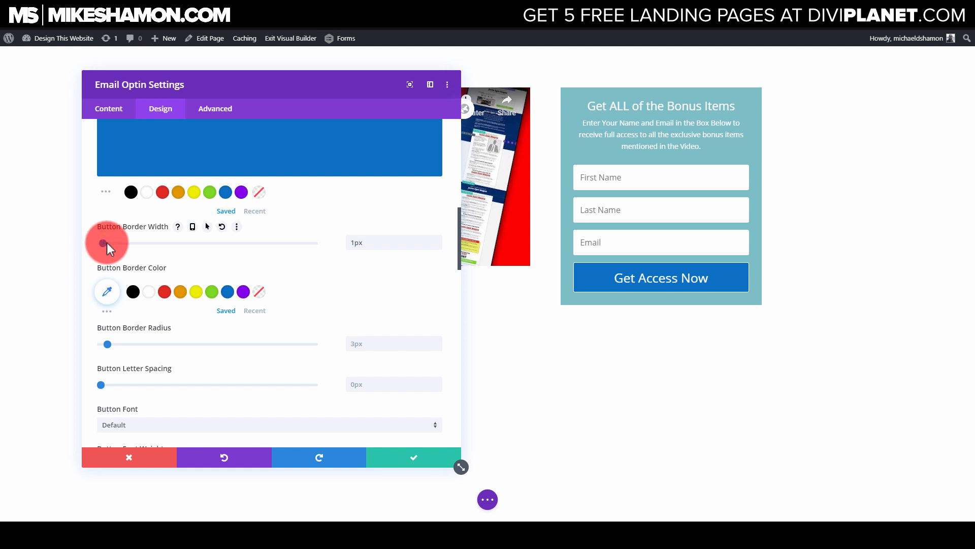
Step: Set the optin button's font weight to Ultra Bold, keeping the default font
{"action": "scroll", "coordinate": [153, 304], "scroll_direction": "down", "scroll_amount": 3}
{"action": "left_click", "coordinate": [141, 319]}
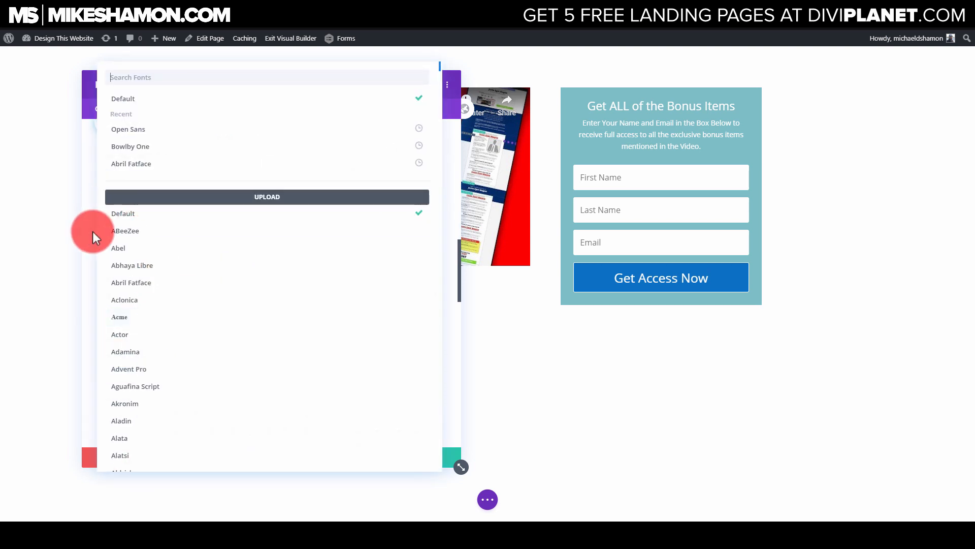
{"action": "left_click", "coordinate": [94, 176]}
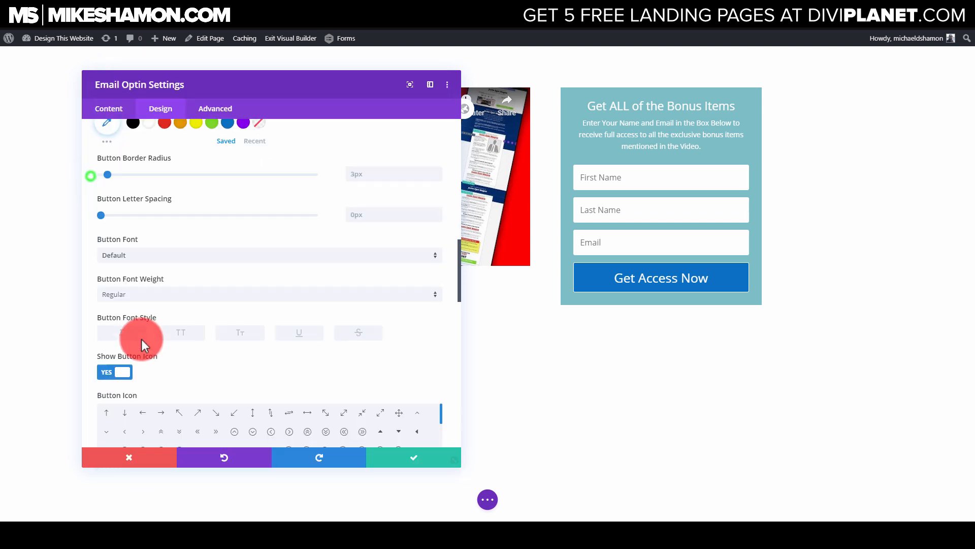
{"action": "left_click", "coordinate": [130, 293]}
{"action": "left_click", "coordinate": [135, 369]}
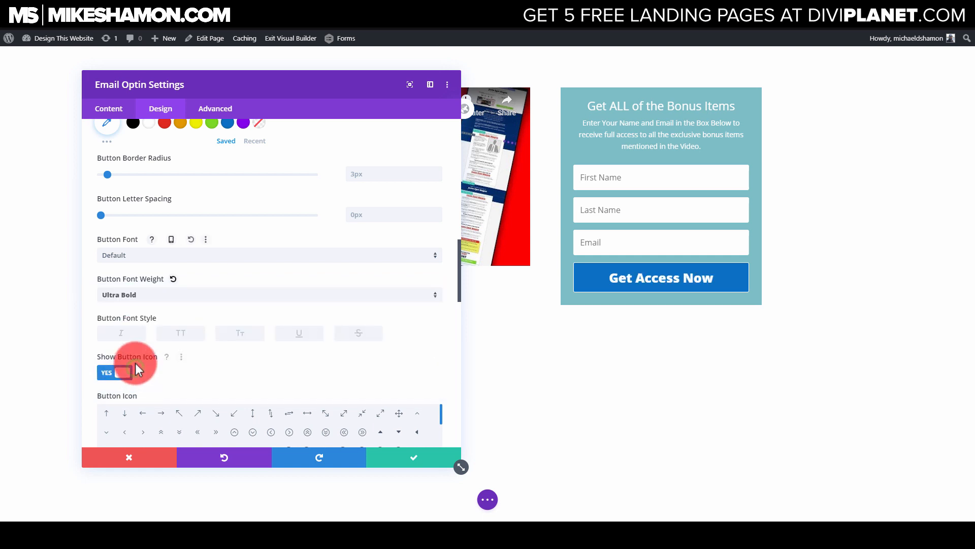
Step: Apply the diagonal offset text shadow preset to the optin button and make its black shadow colour more opaque
{"action": "scroll", "coordinate": [206, 348], "scroll_direction": "down", "scroll_amount": 5}
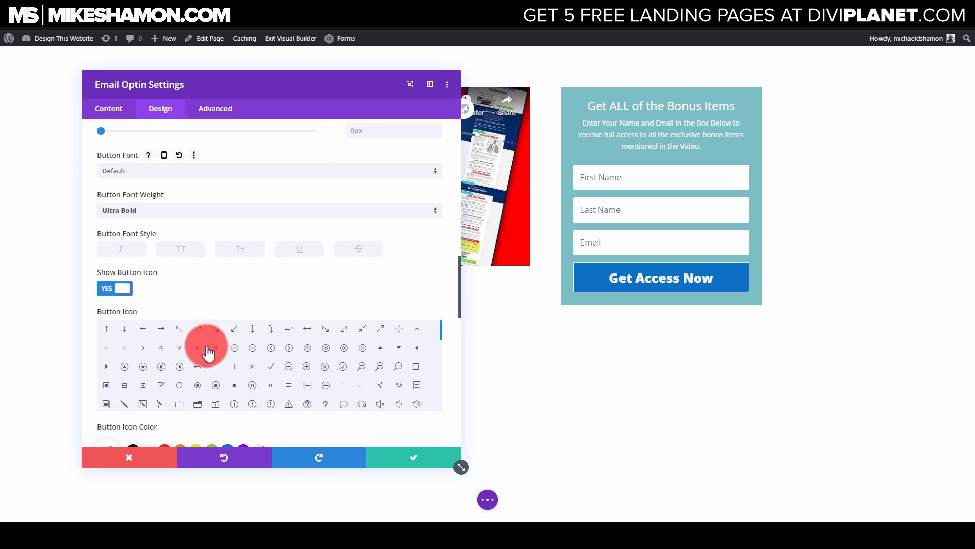
{"action": "scroll", "coordinate": [449, 361], "scroll_direction": "down", "scroll_amount": 3}
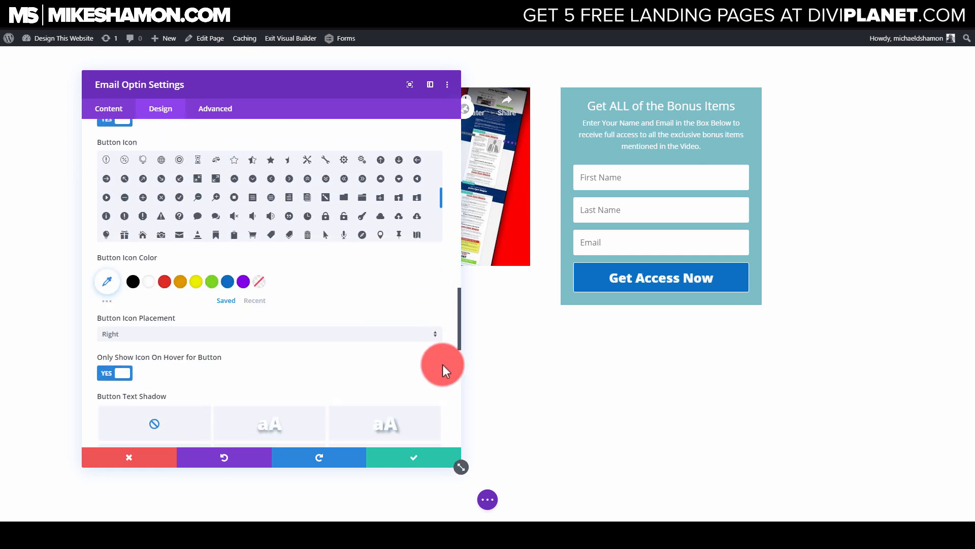
{"action": "scroll", "coordinate": [443, 364], "scroll_direction": "down", "scroll_amount": 2}
{"action": "left_click", "coordinate": [410, 385]}
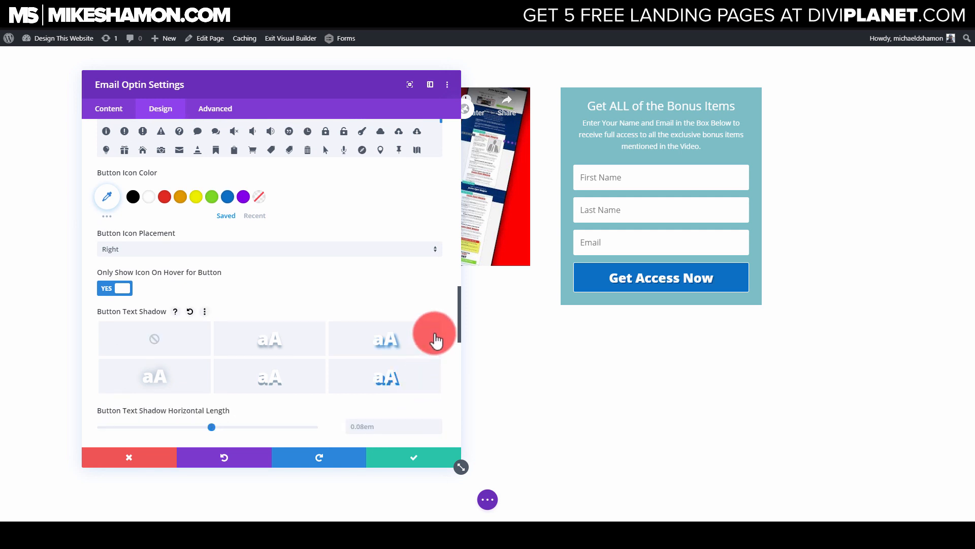
{"action": "scroll", "coordinate": [440, 338], "scroll_direction": "down", "scroll_amount": 5}
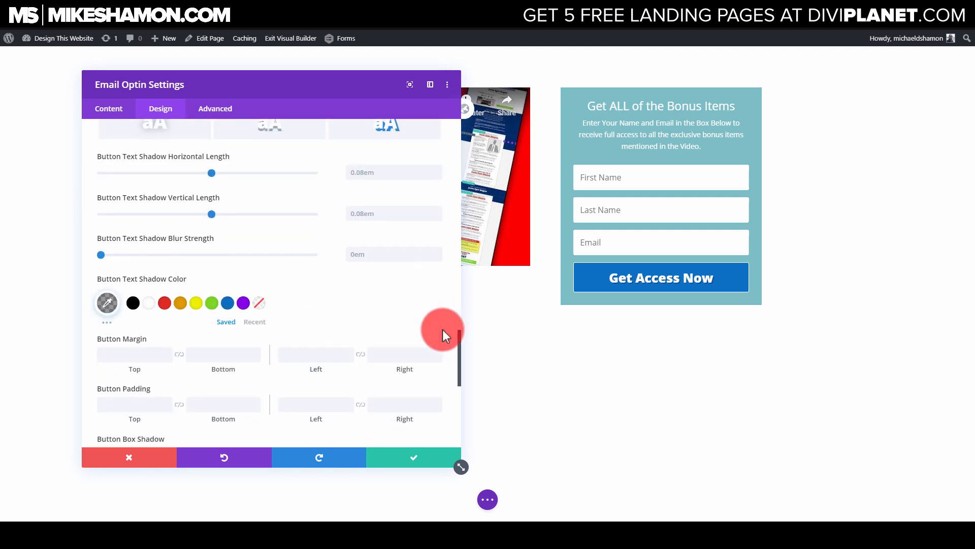
{"action": "scroll", "coordinate": [437, 331], "scroll_direction": "down", "scroll_amount": 4}
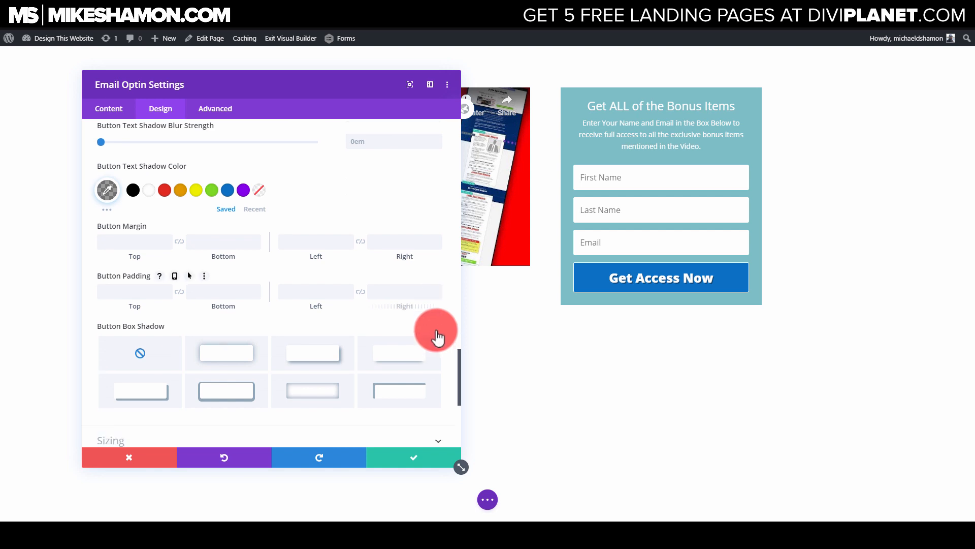
{"action": "scroll", "coordinate": [123, 220], "scroll_direction": "up", "scroll_amount": 2}
{"action": "left_click", "coordinate": [104, 222]}
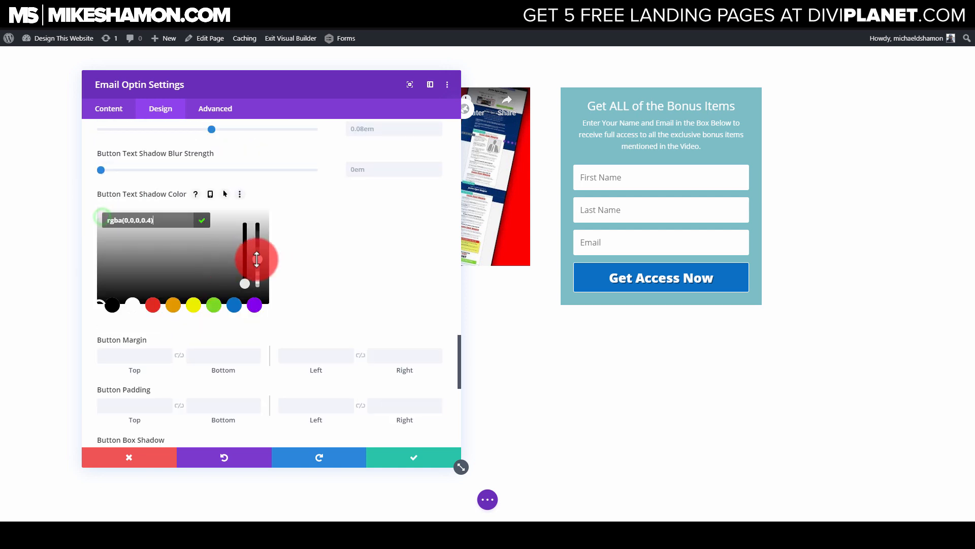
{"action": "left_click", "coordinate": [431, 207]}
Step: Add the soft all-around box shadow preset to the optin button and set its blur strength to 6px
{"action": "scroll", "coordinate": [386, 254], "scroll_direction": "down", "scroll_amount": 4}
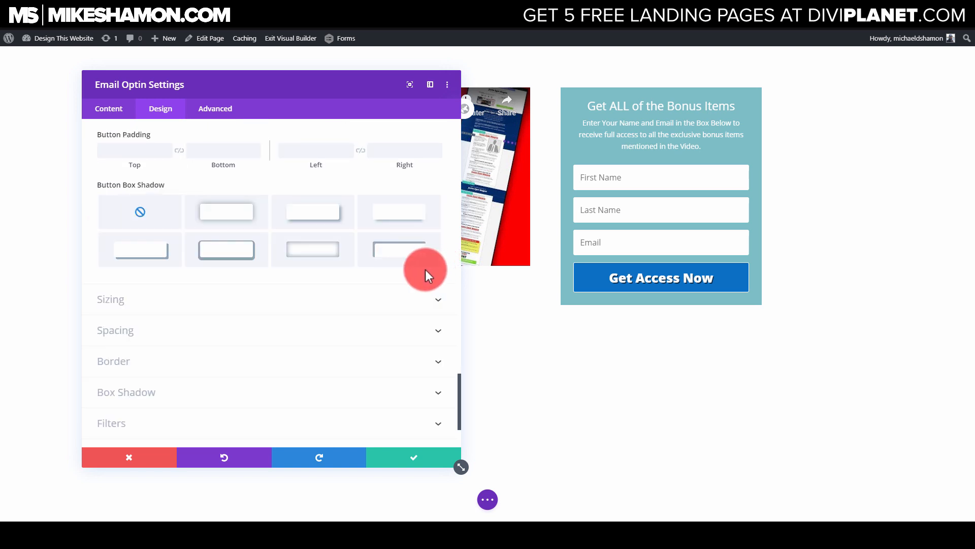
{"action": "left_click", "coordinate": [247, 220]}
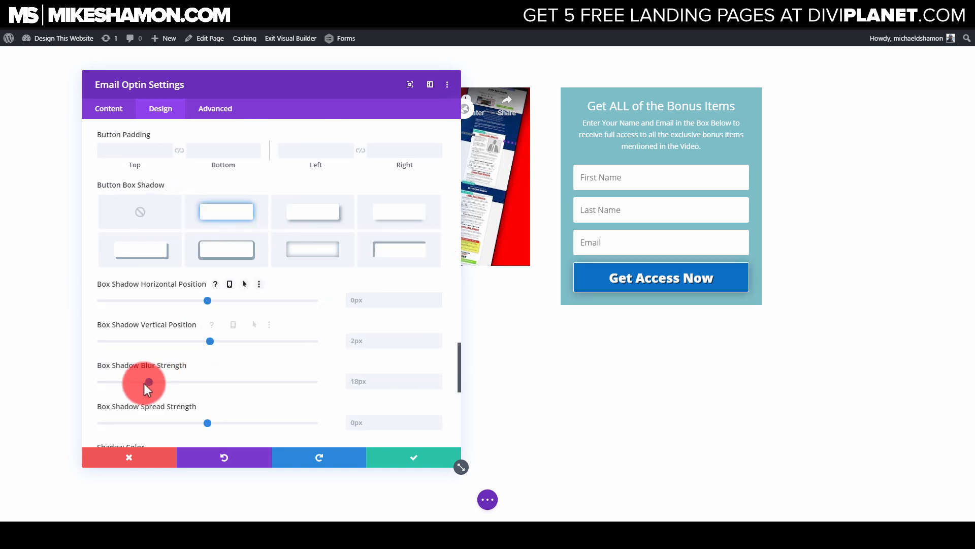
{"action": "left_click_drag", "start_coordinate": [144, 383], "coordinate": [118, 378]}
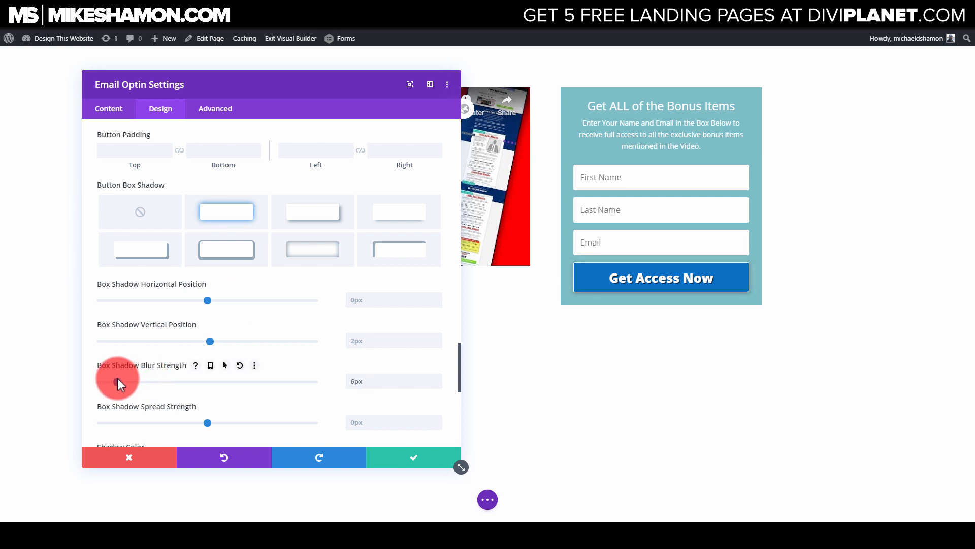
Step: Enable hover styling for the optin button's background and give the hover state a lighter, muted blue
{"action": "scroll", "coordinate": [312, 354], "scroll_direction": "up", "scroll_amount": 9}
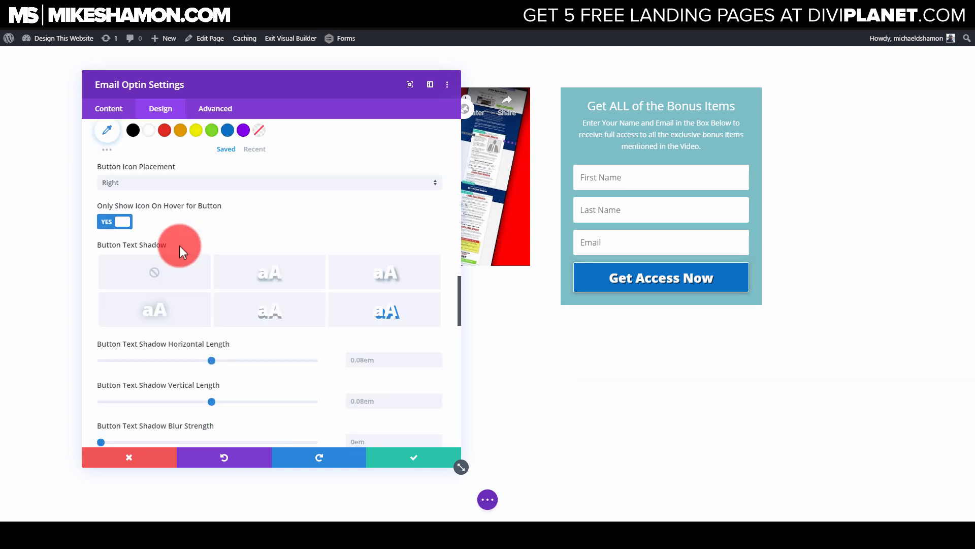
{"action": "scroll", "coordinate": [178, 245], "scroll_direction": "up", "scroll_amount": 8}
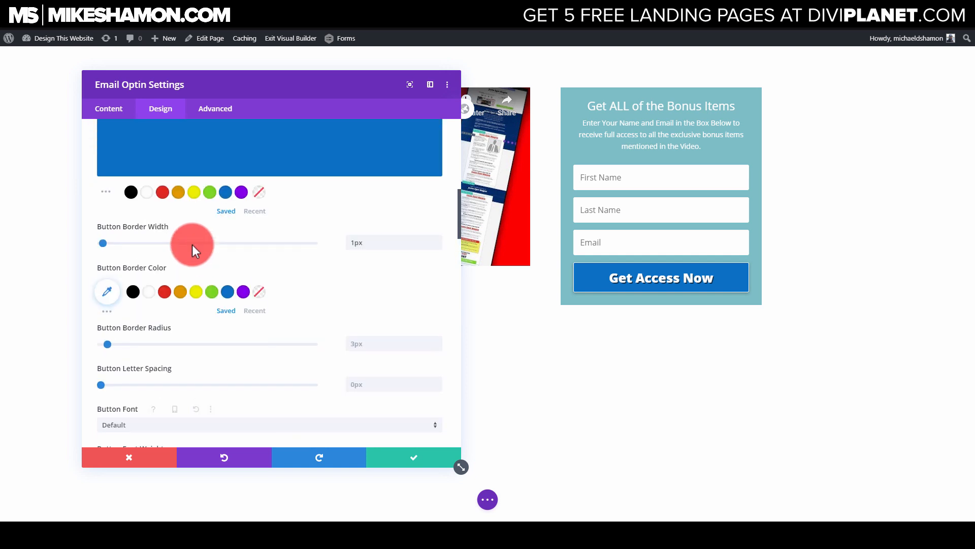
{"action": "scroll", "coordinate": [192, 245], "scroll_direction": "up", "scroll_amount": 5}
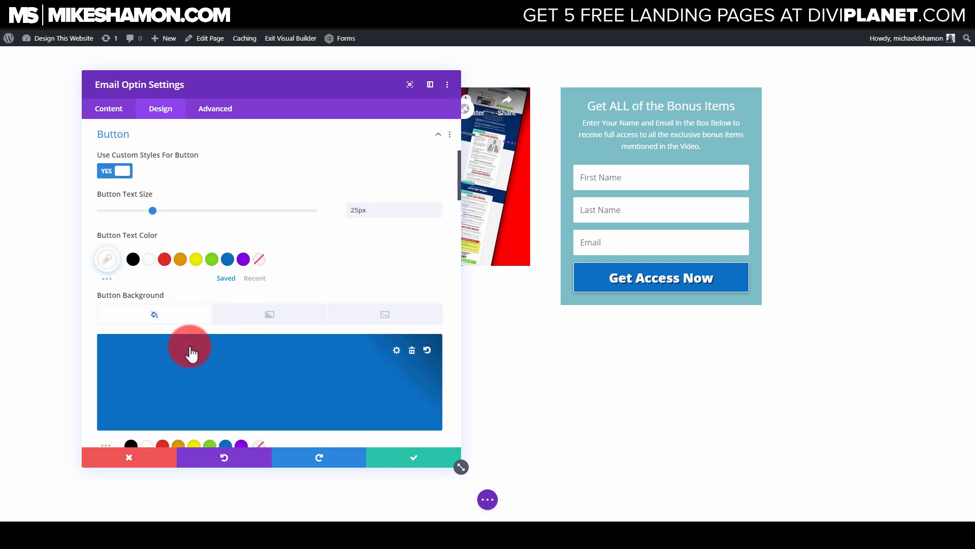
{"action": "left_click", "coordinate": [202, 295]}
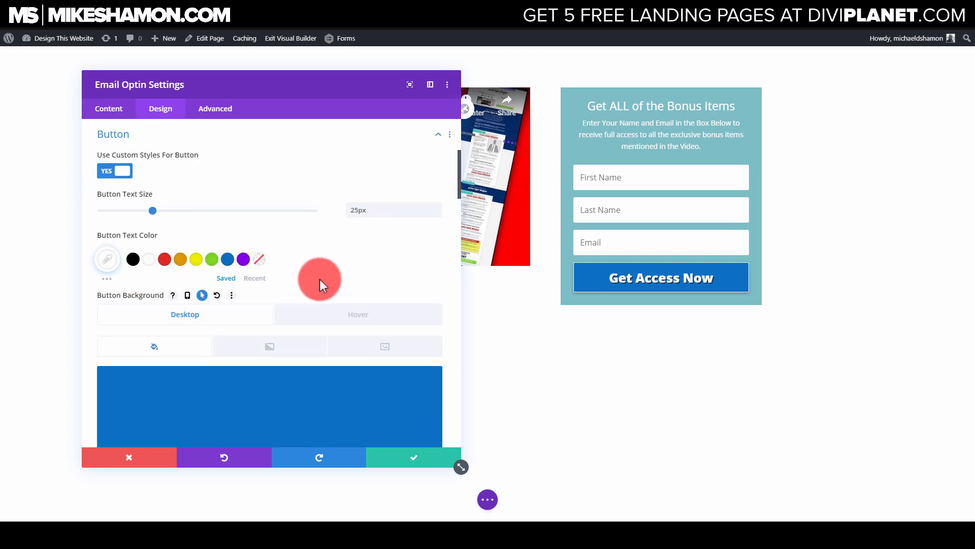
{"action": "scroll", "coordinate": [322, 283], "scroll_direction": "down", "scroll_amount": 2}
{"action": "left_click", "coordinate": [325, 234]}
{"action": "left_click", "coordinate": [299, 333]}
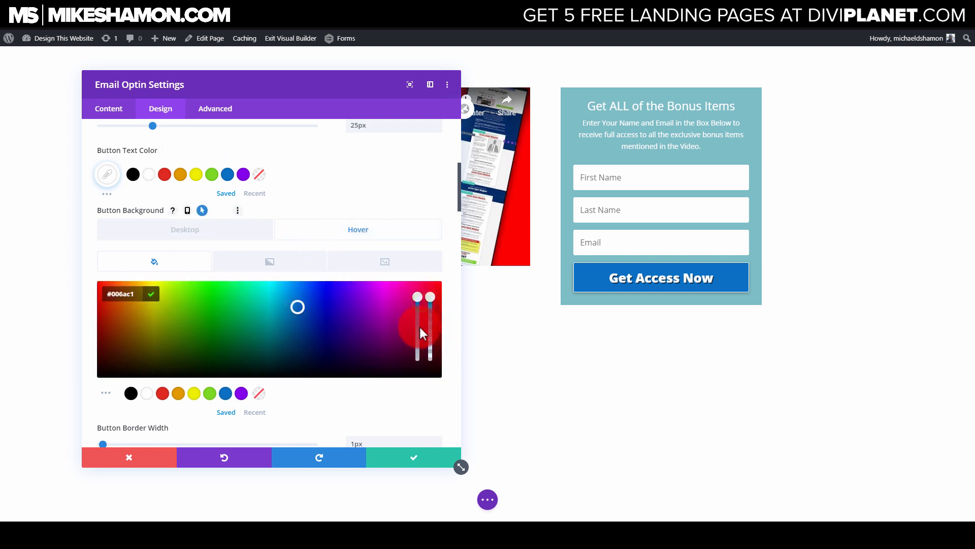
{"action": "left_click_drag", "start_coordinate": [420, 327], "coordinate": [420, 331]}
{"action": "left_click", "coordinate": [443, 276]}
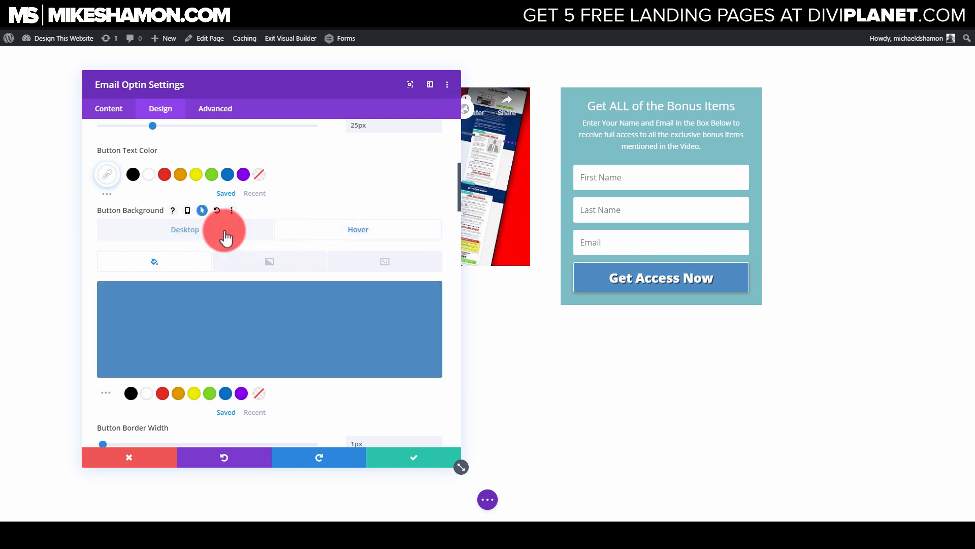
{"action": "left_click", "coordinate": [334, 229]}
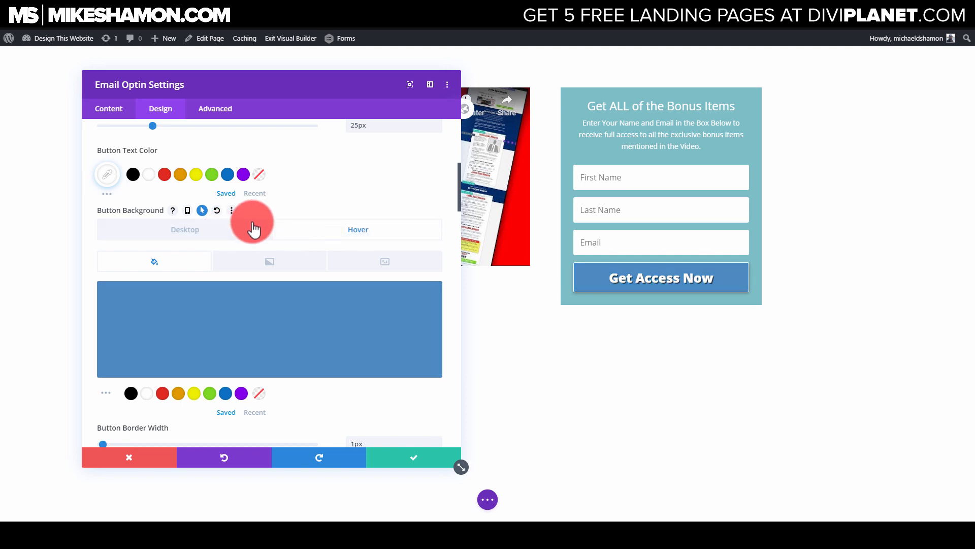
Step: Set both the title text and the body text of the email optin to black
{"action": "scroll", "coordinate": [252, 229], "scroll_direction": "down", "scroll_amount": 5}
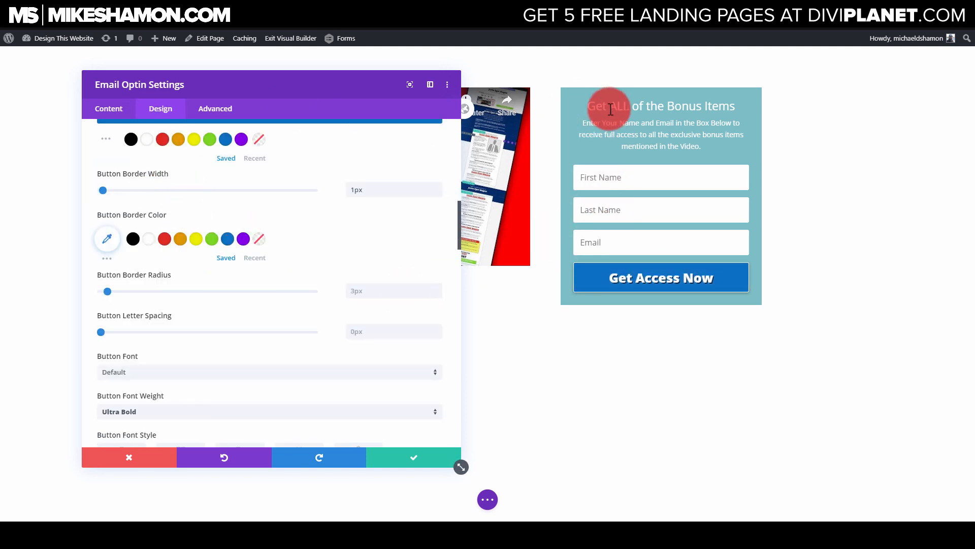
{"action": "left_click", "coordinate": [579, 108]}
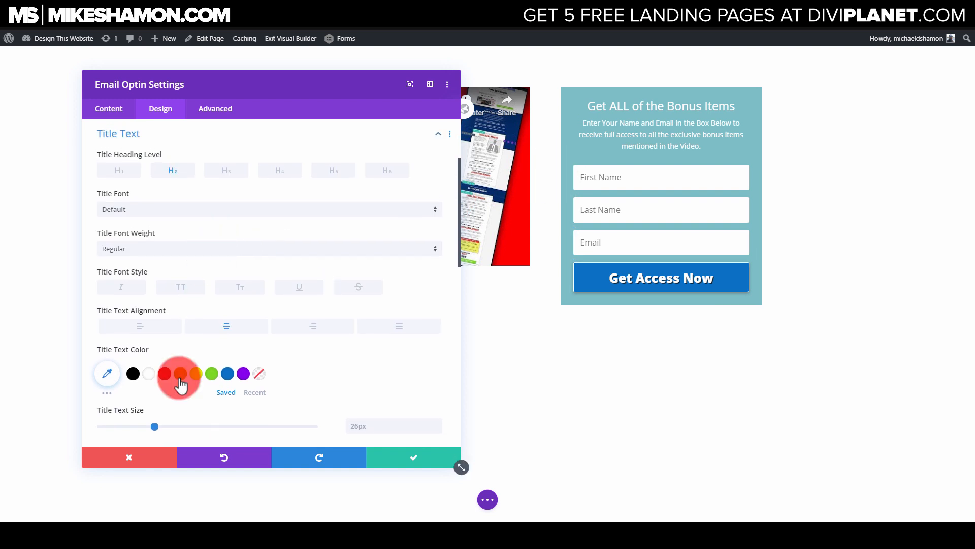
{"action": "left_click", "coordinate": [135, 375]}
{"action": "left_click", "coordinate": [574, 121]}
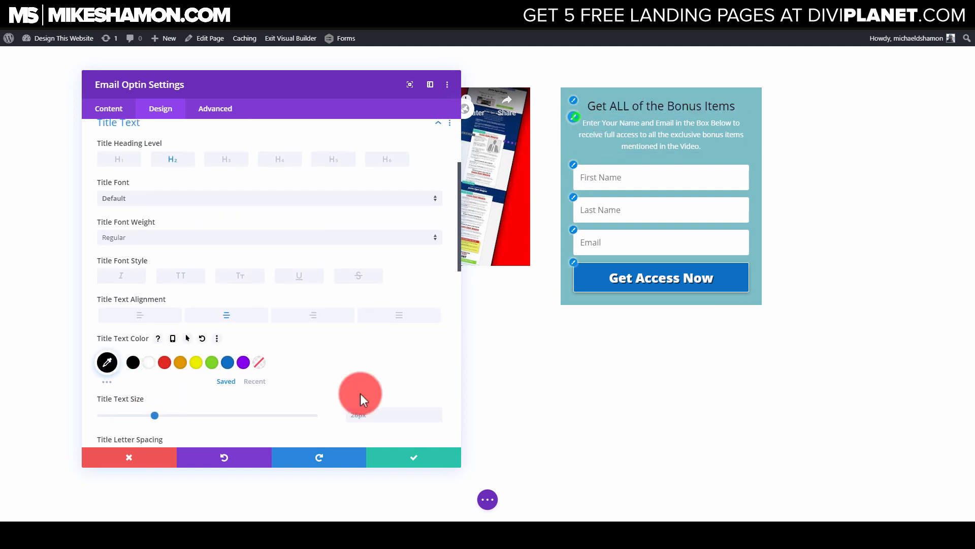
{"action": "left_click", "coordinate": [138, 370]}
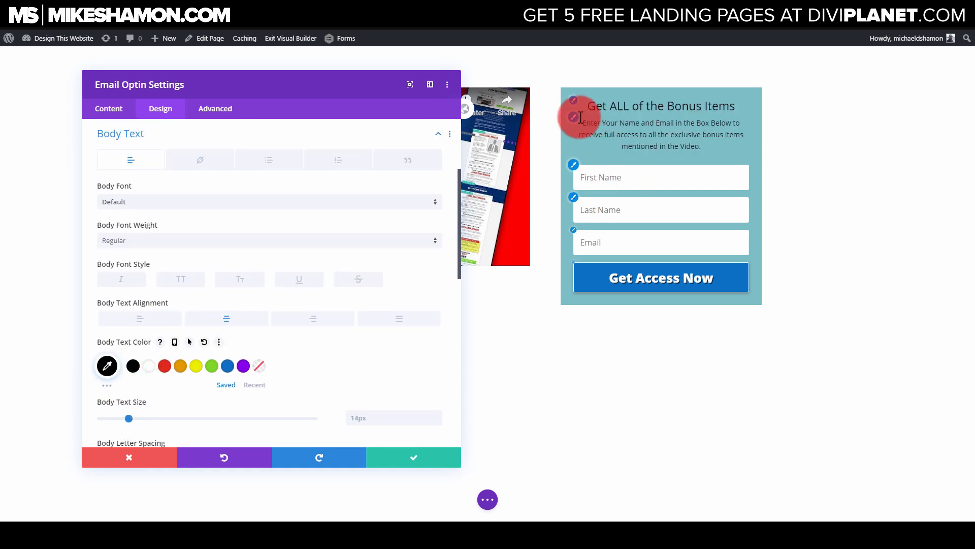
Step: Remove the background colour from the email optin module
{"action": "left_click", "coordinate": [115, 109]}
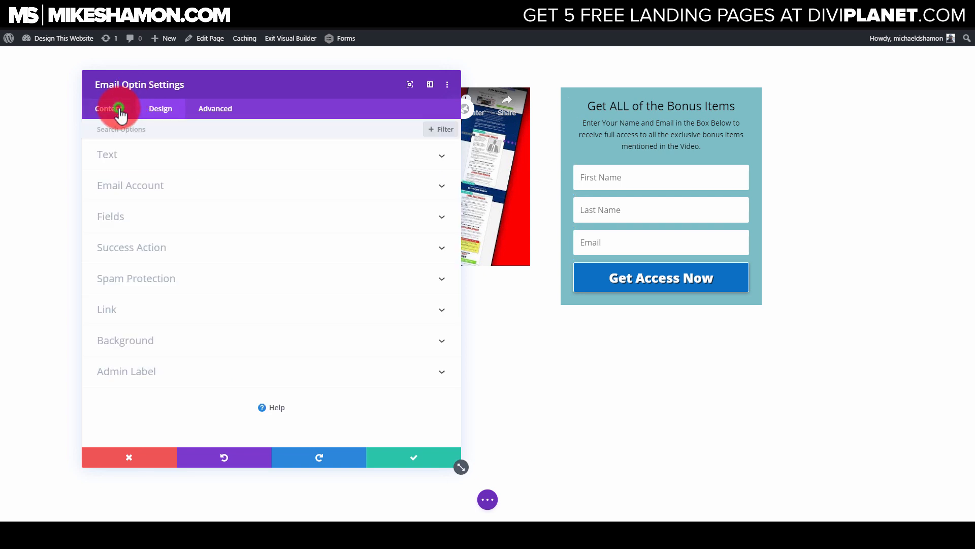
{"action": "left_click", "coordinate": [129, 340]}
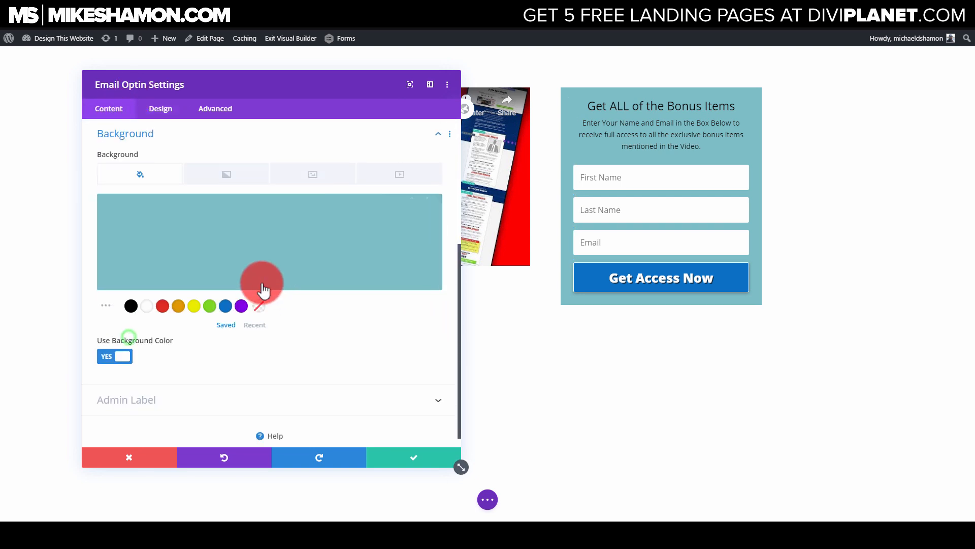
{"action": "left_click", "coordinate": [247, 248]}
{"action": "left_click", "coordinate": [327, 297]}
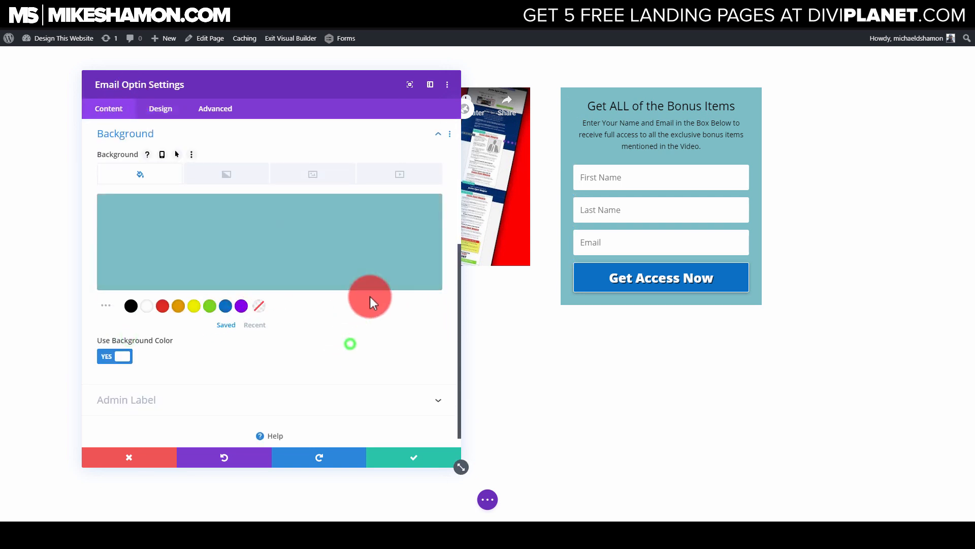
{"action": "left_click", "coordinate": [425, 211]}
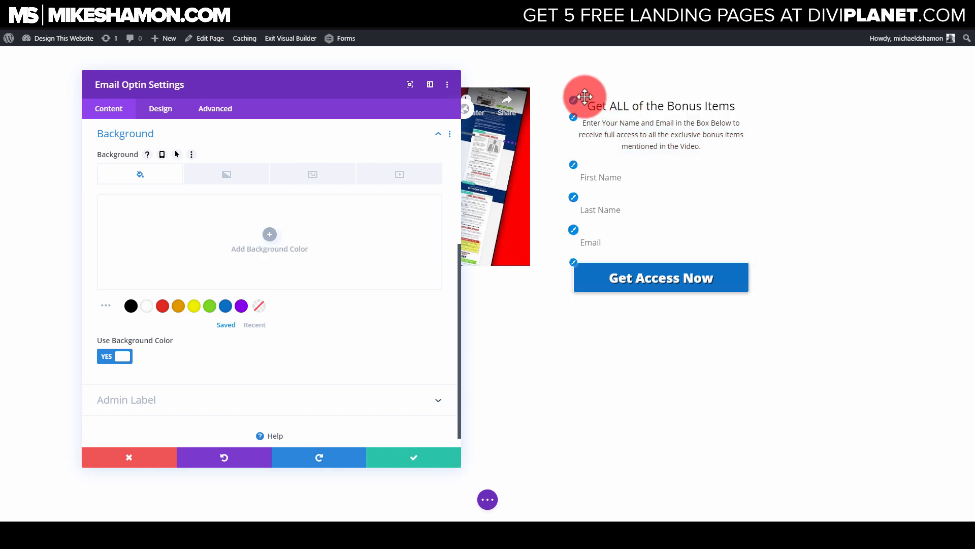
Step: Add a 2px border around the email optin and colour it red (#e02b20)
{"action": "left_click", "coordinate": [163, 117]}
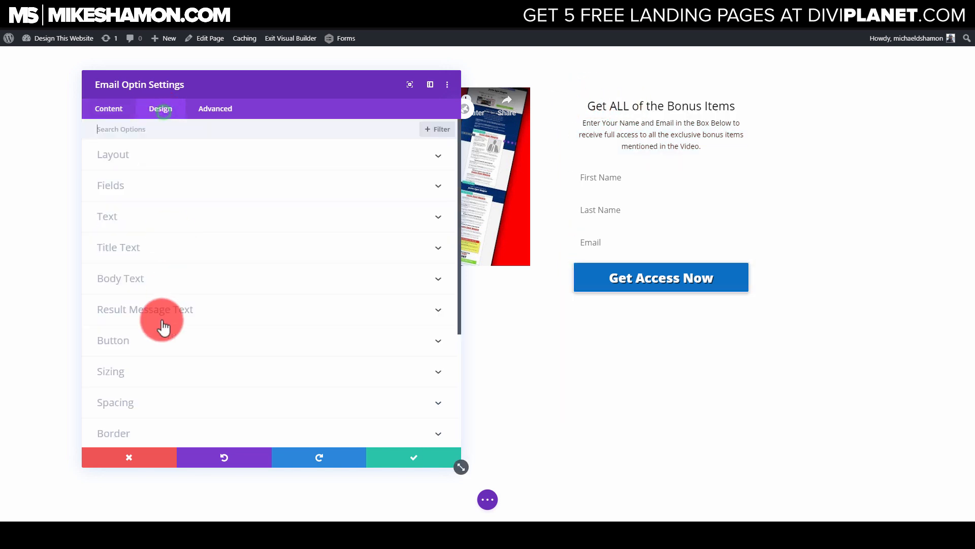
{"action": "scroll", "coordinate": [135, 330], "scroll_direction": "down", "scroll_amount": 2}
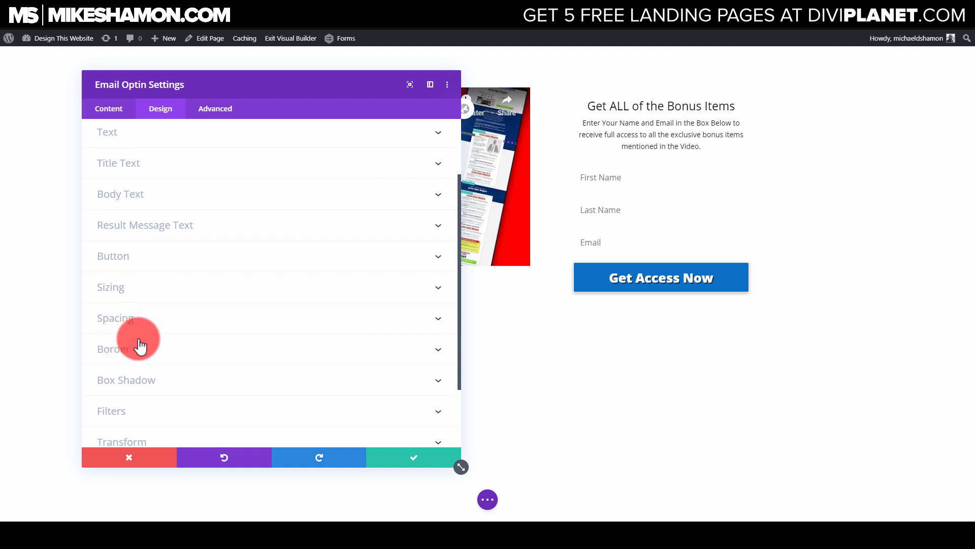
{"action": "left_click", "coordinate": [140, 347]}
{"action": "scroll", "coordinate": [191, 274], "scroll_direction": "down", "scroll_amount": 2}
{"action": "mouse_move", "coordinate": [112, 334]}
{"action": "left_mouse_down"}
{"action": "mouse_move", "coordinate": [102, 333]}
{"action": "mouse_move", "coordinate": [111, 334]}
{"action": "left_mouse_up"}
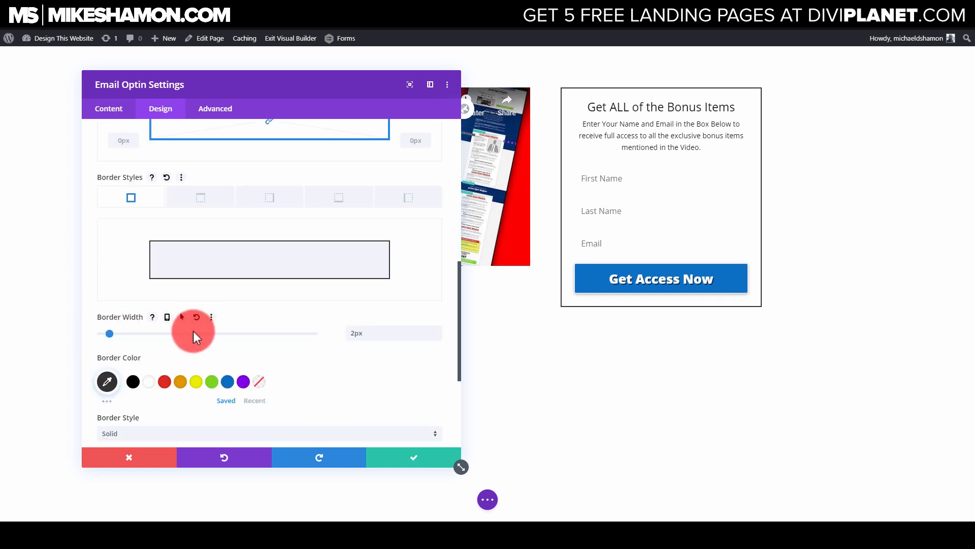
{"action": "scroll", "coordinate": [177, 361], "scroll_direction": "down", "scroll_amount": 2}
{"action": "left_click", "coordinate": [164, 297]}
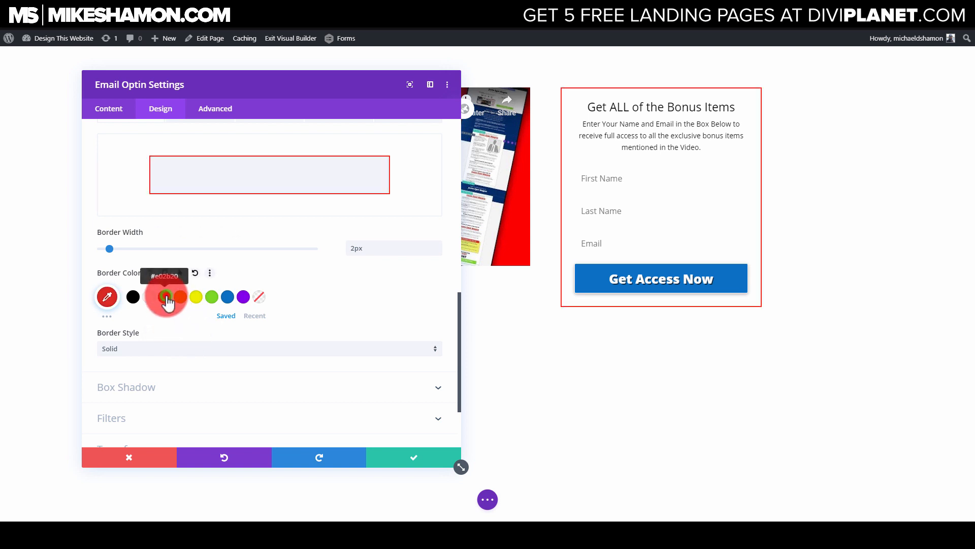
Step: Change the email optin's border style to Dashed and set its border width to 5px
{"action": "scroll", "coordinate": [136, 366], "scroll_direction": "down", "scroll_amount": 2}
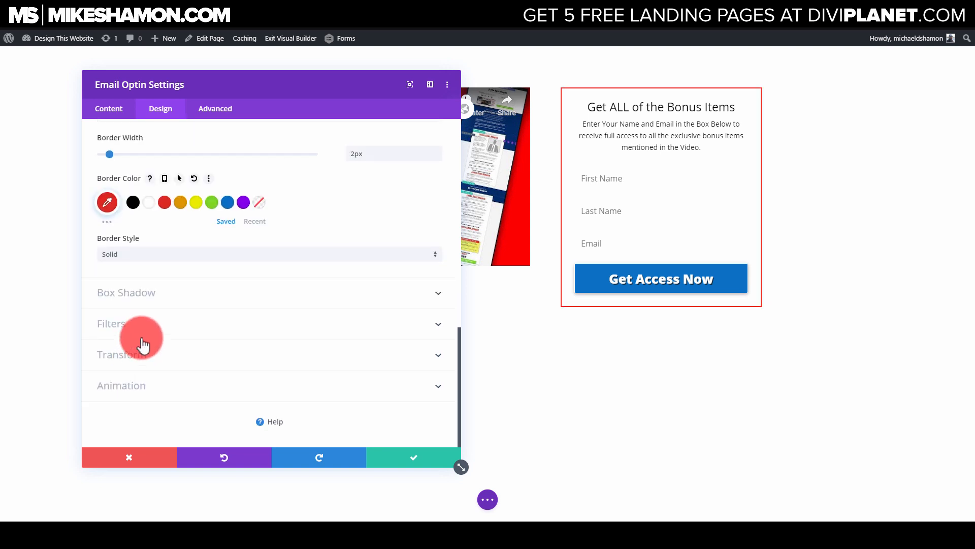
{"action": "left_click", "coordinate": [138, 254]}
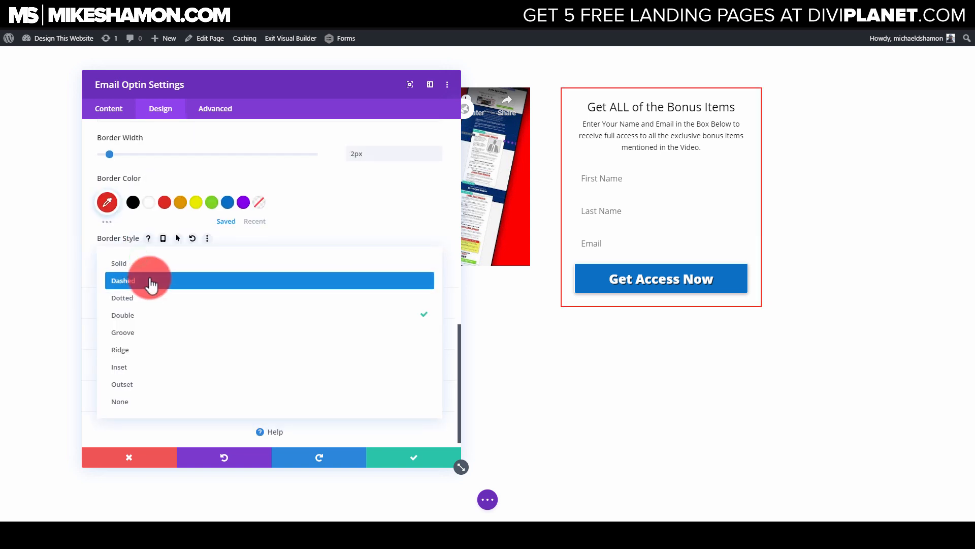
{"action": "left_click", "coordinate": [147, 277]}
{"action": "left_click_drag", "start_coordinate": [111, 154], "coordinate": [124, 153]}
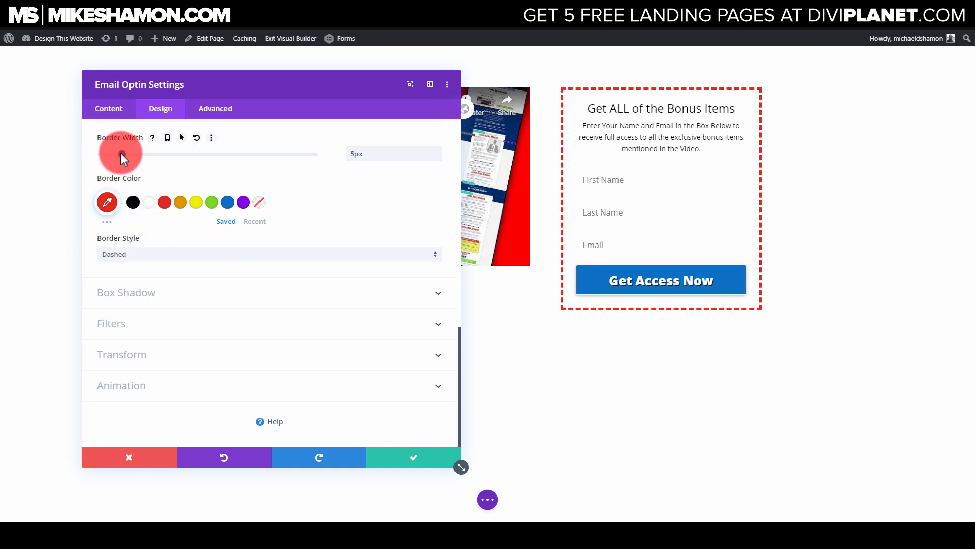
Step: Add a 1px solid border around the input fields of the email optin form
{"action": "scroll", "coordinate": [191, 187], "scroll_direction": "up", "scroll_amount": 2}
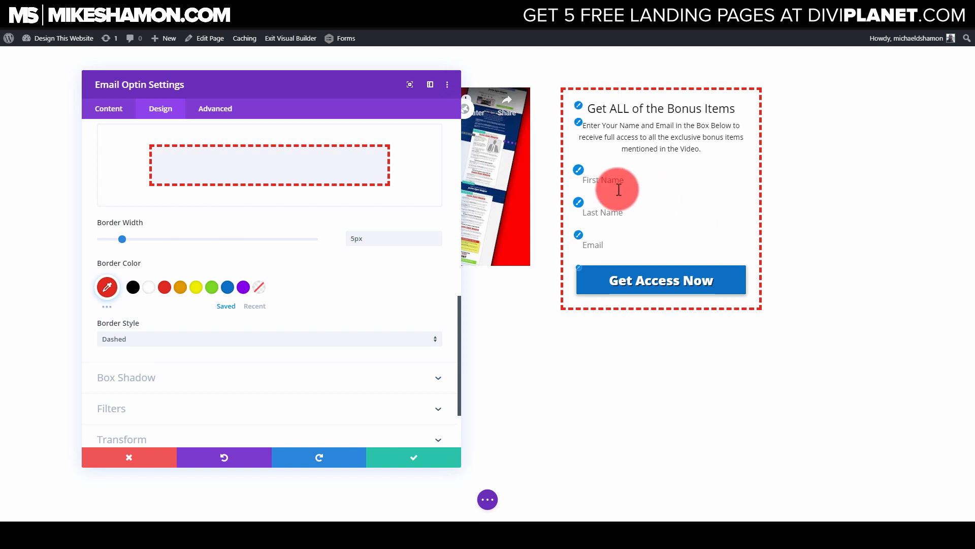
{"action": "left_click", "coordinate": [577, 176]}
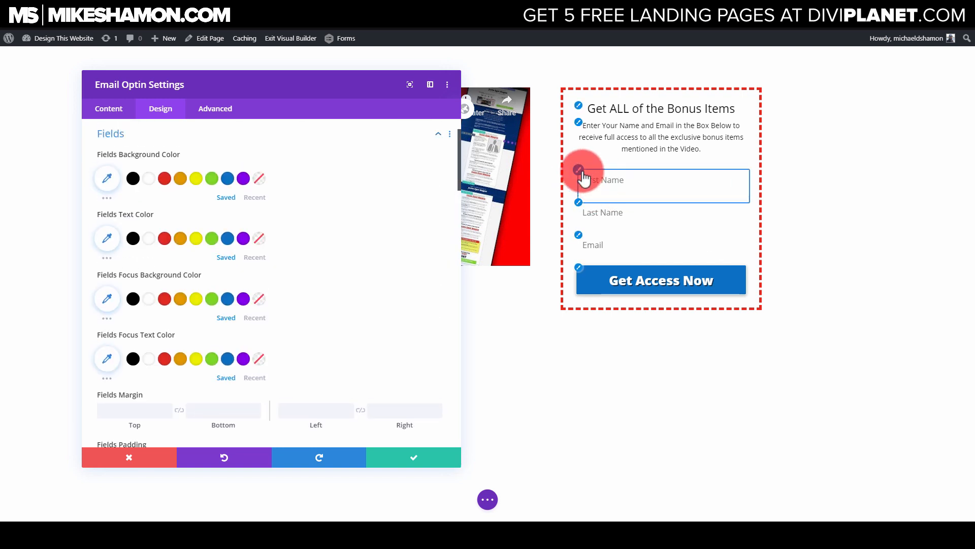
{"action": "scroll", "coordinate": [185, 266], "scroll_direction": "down", "scroll_amount": 5}
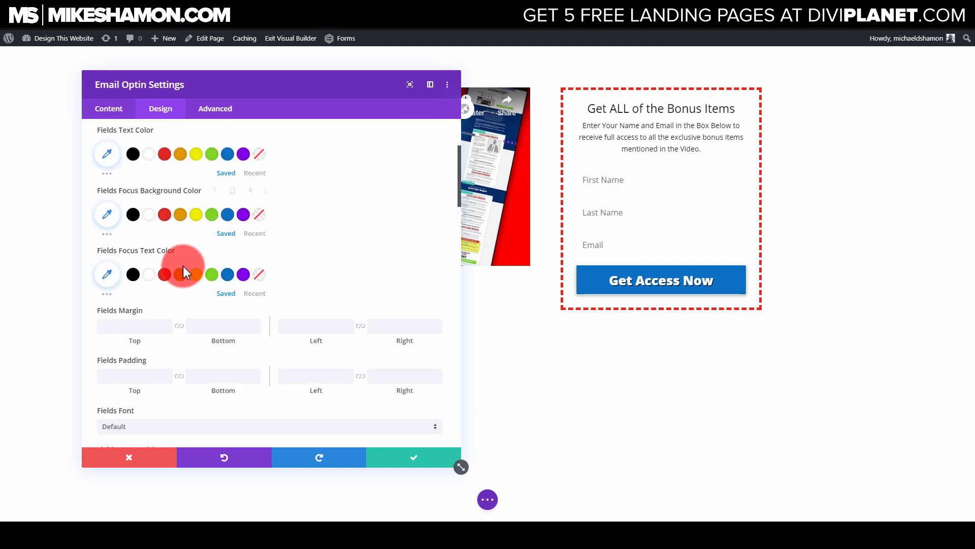
{"action": "scroll", "coordinate": [175, 270], "scroll_direction": "down", "scroll_amount": 5}
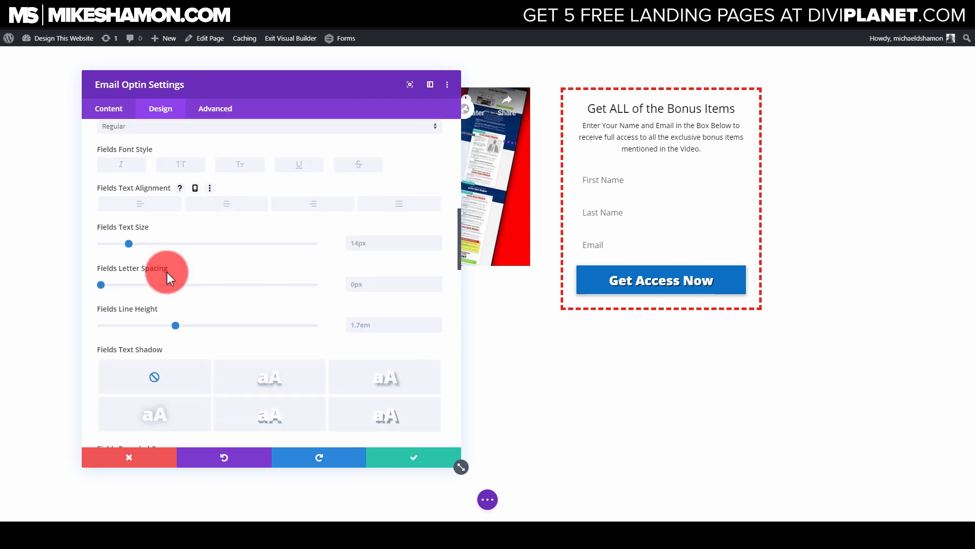
{"action": "scroll", "coordinate": [163, 275], "scroll_direction": "down", "scroll_amount": 5}
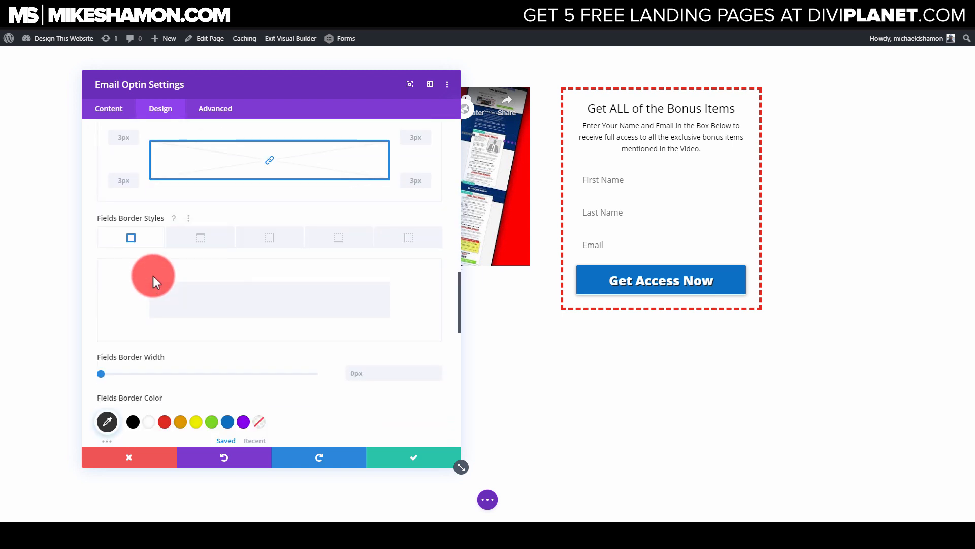
{"action": "left_click_drag", "start_coordinate": [102, 289], "coordinate": [105, 289]}
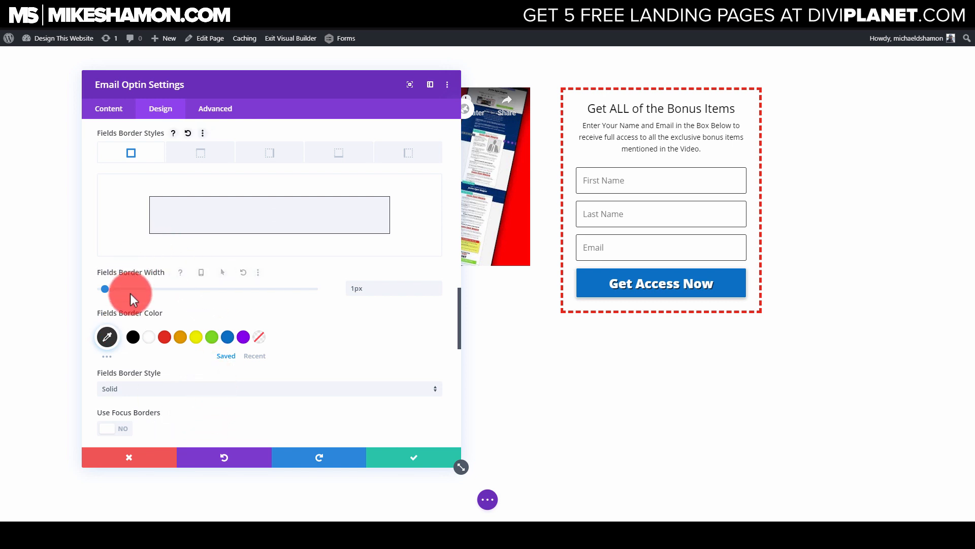
{"action": "scroll", "coordinate": [130, 361], "scroll_direction": "down", "scroll_amount": 2}
Step: Give the email optin module a very light grey background colour
{"action": "left_click", "coordinate": [111, 114]}
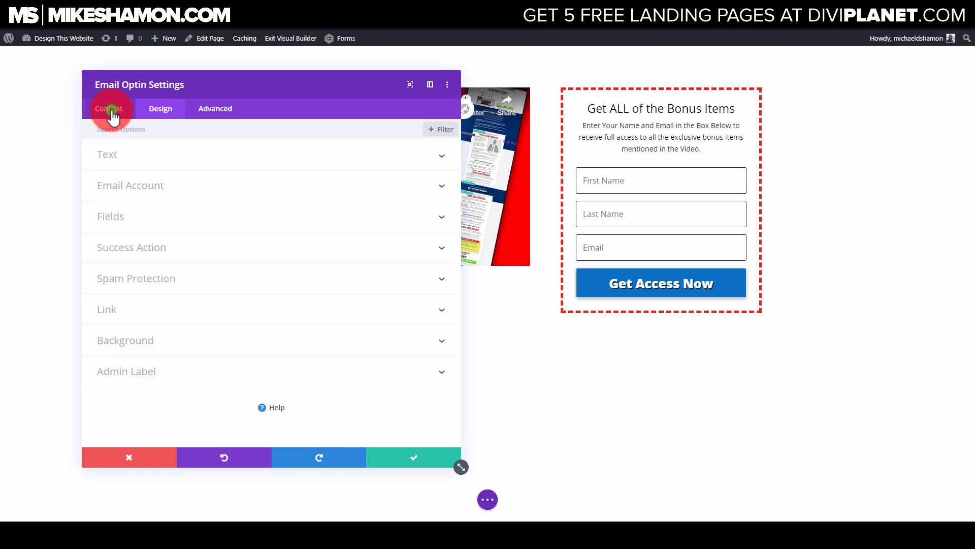
{"action": "left_click", "coordinate": [131, 346]}
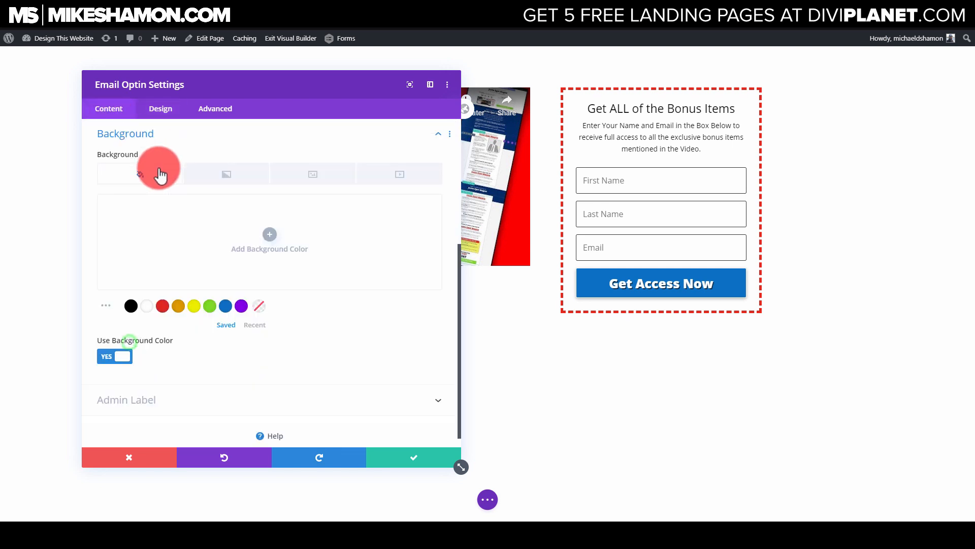
{"action": "left_click", "coordinate": [179, 260]}
{"action": "left_click", "coordinate": [261, 222]}
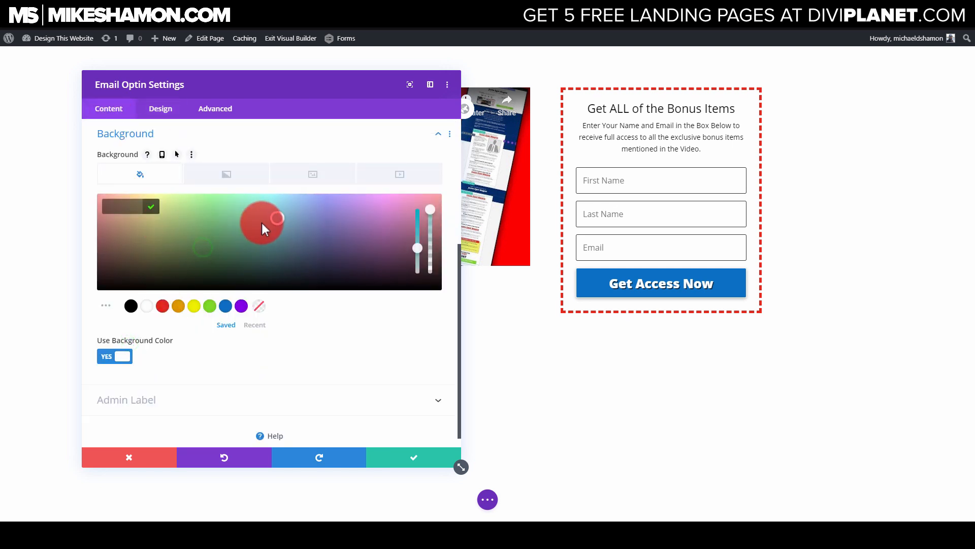
{"action": "left_click", "coordinate": [181, 258]}
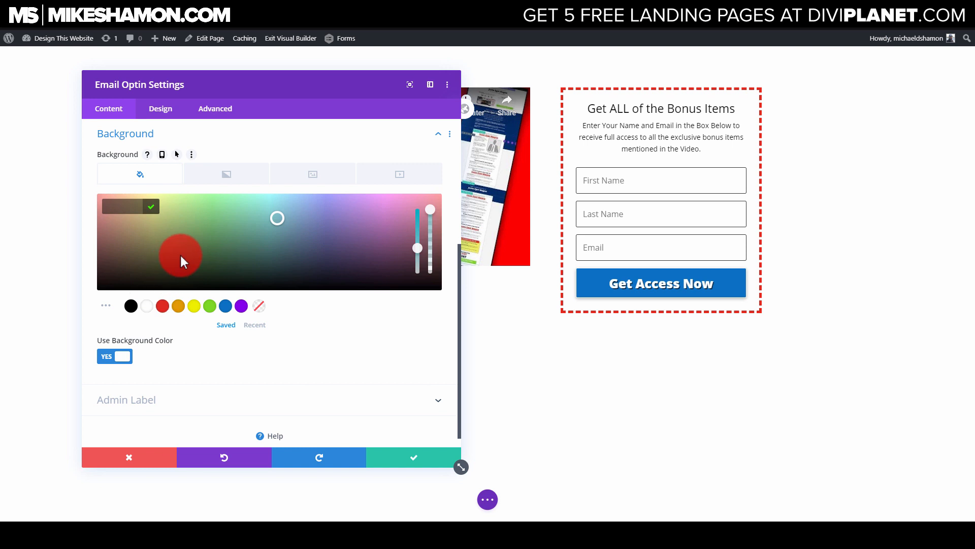
{"action": "left_click", "coordinate": [131, 305]}
{"action": "left_click_drag", "start_coordinate": [111, 227], "coordinate": [96, 196]}
{"action": "left_click", "coordinate": [96, 196]}
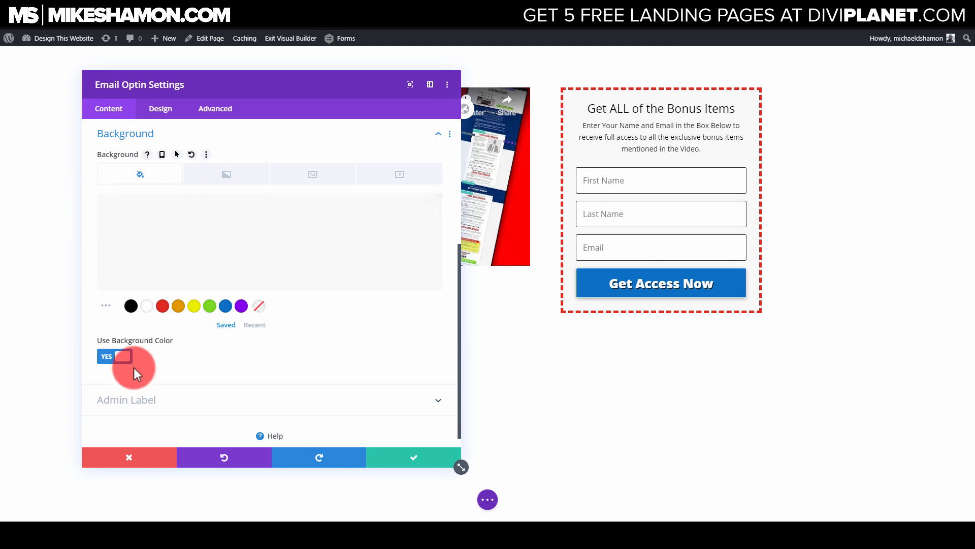
Step: Apply the first box shadow preset to the email optin with an 11px blur strength and save the module
{"action": "left_click", "coordinate": [161, 109]}
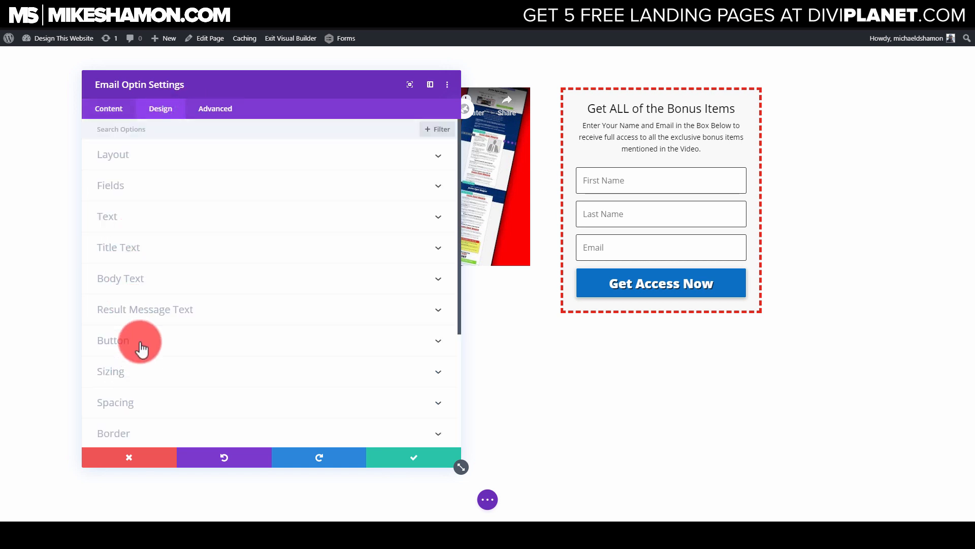
{"action": "scroll", "coordinate": [134, 350], "scroll_direction": "down", "scroll_amount": 2}
{"action": "scroll", "coordinate": [136, 357], "scroll_direction": "down", "scroll_amount": 2}
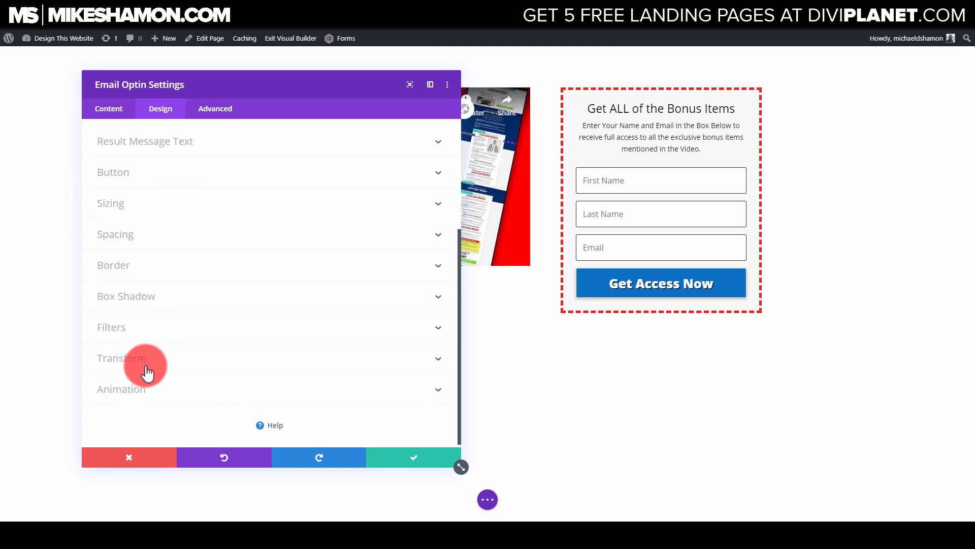
{"action": "left_click", "coordinate": [187, 303]}
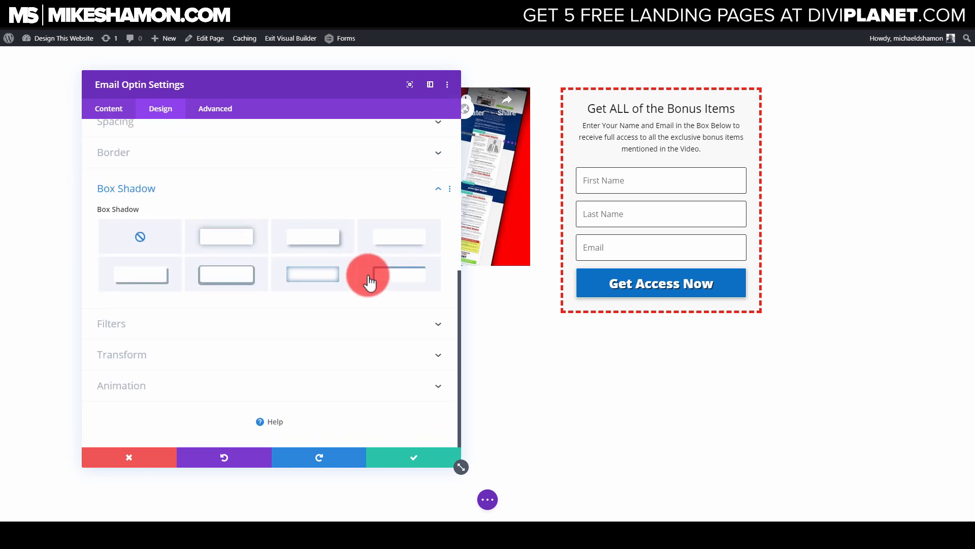
{"action": "left_click", "coordinate": [223, 240]}
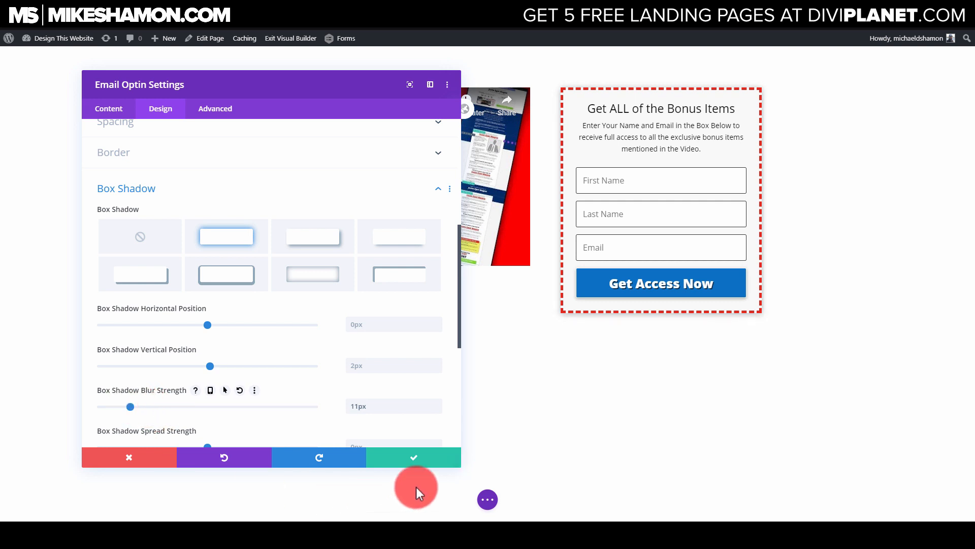
{"action": "left_click", "coordinate": [425, 467]}
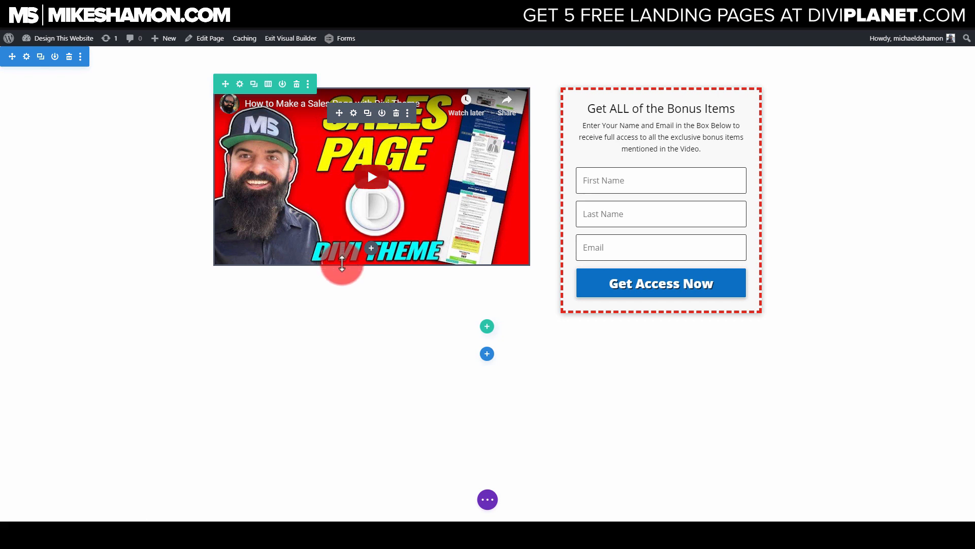
Step: Insert a Blurb module directly below the video
{"action": "left_click", "coordinate": [373, 252]}
{"action": "left_click", "coordinate": [376, 330]}
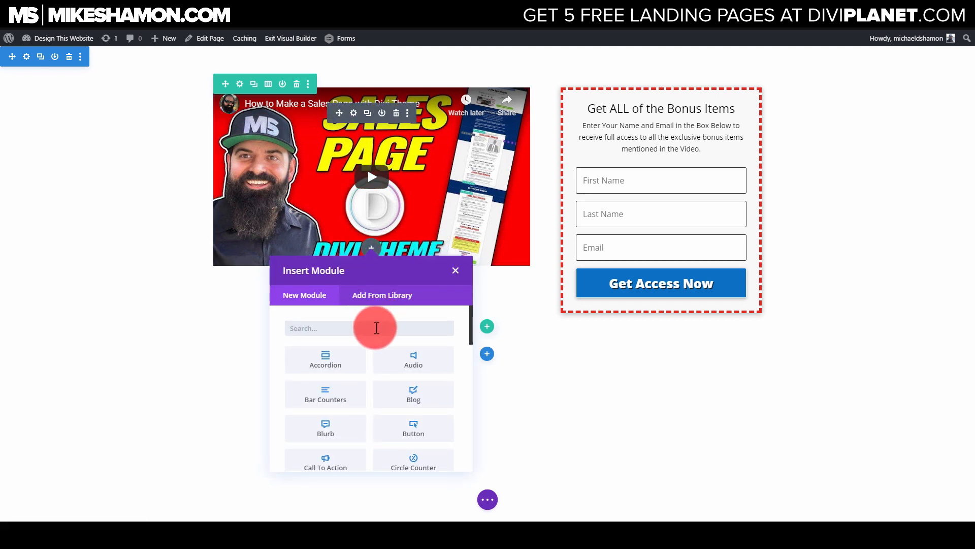
{"action": "type", "text": "blurb"}
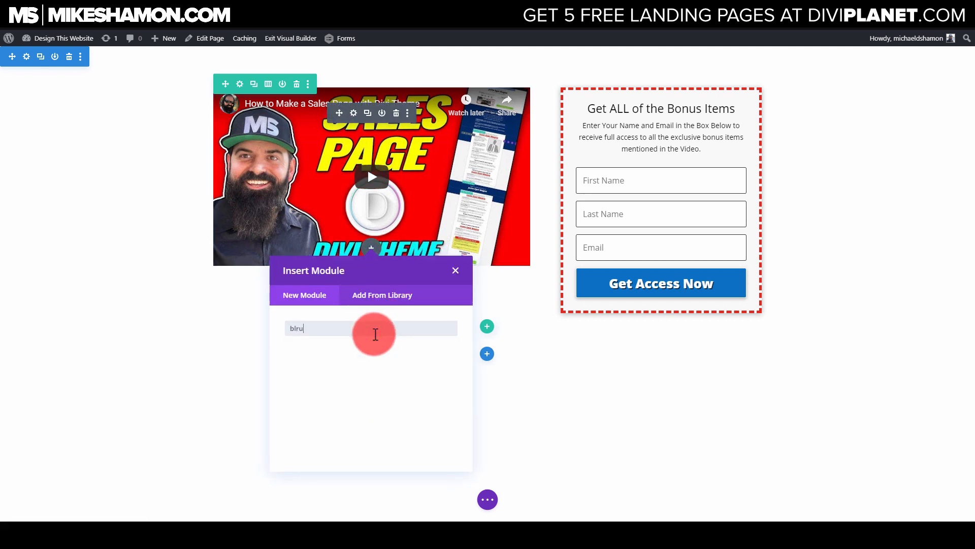
{"action": "left_click", "coordinate": [357, 354]}
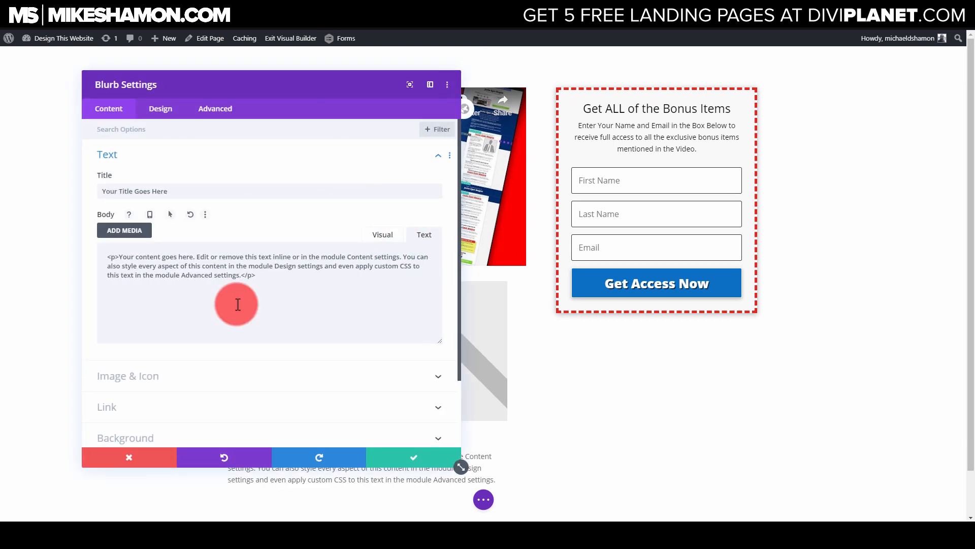
Step: Replace the blurb's body text with "Make Sure Your Speakers are On", clear its title and save the module
{"action": "triple_click", "coordinate": [317, 277]}
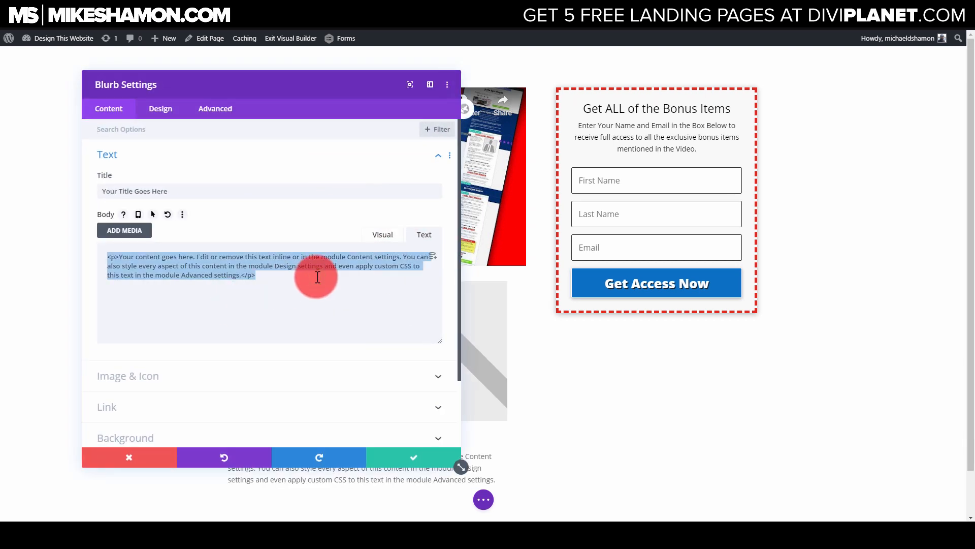
{"action": "type", "text": "Make Sure Your Speakers are On"}
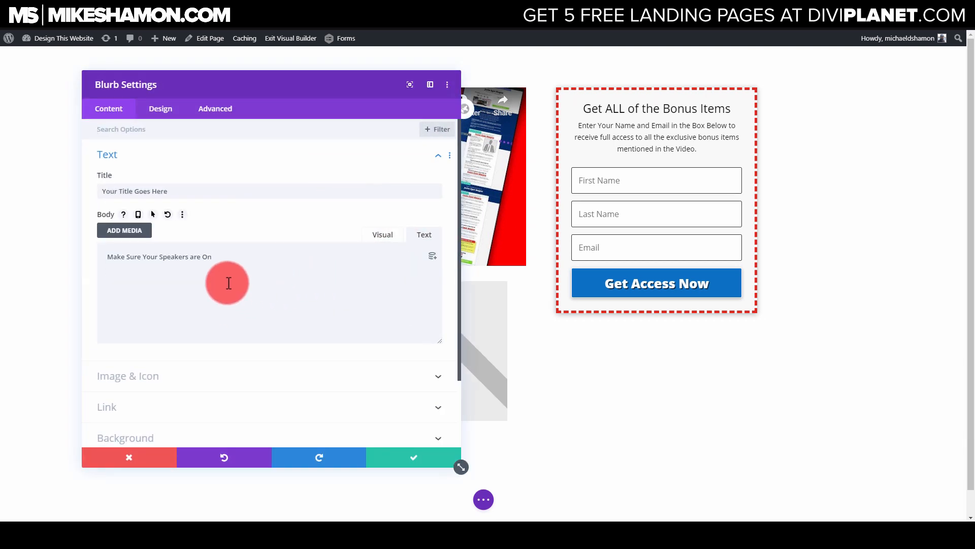
{"action": "double_click", "coordinate": [219, 191]}
{"action": "left_click", "coordinate": [395, 457]}
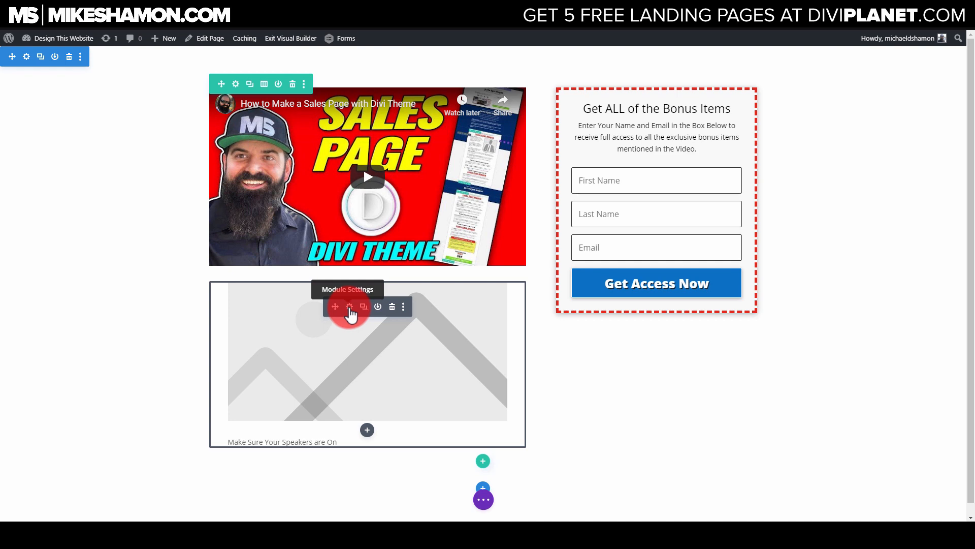
Step: Reopen the blurb's settings, move the dialog clear of the blurb, and set the image/icon placement to Left
{"action": "left_click", "coordinate": [350, 307]}
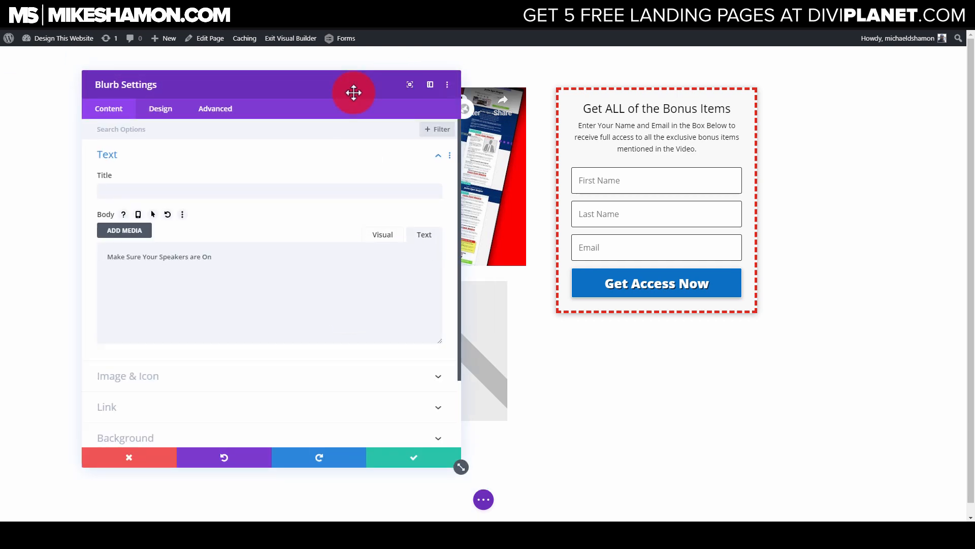
{"action": "left_click", "coordinate": [161, 108]}
{"action": "left_click_drag", "start_coordinate": [240, 83], "coordinate": [810, 120]}
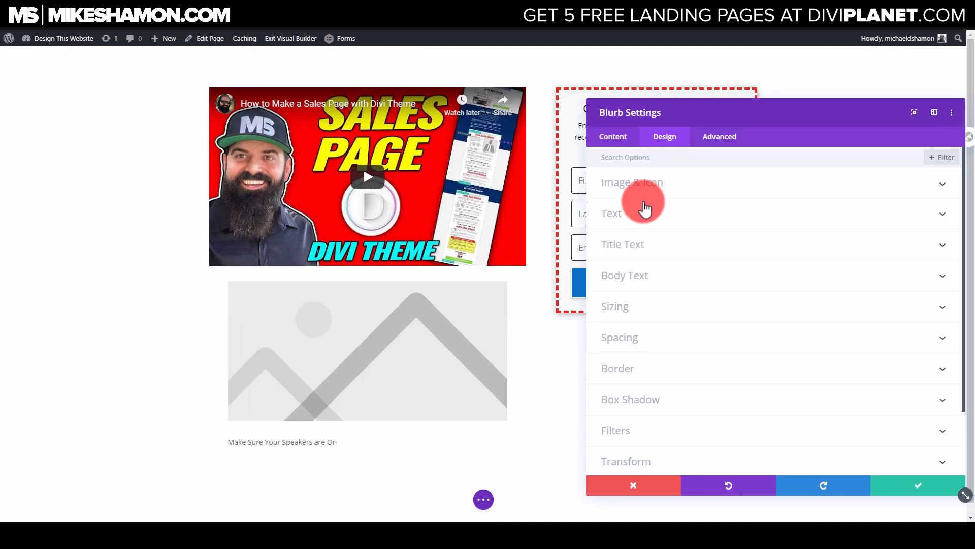
{"action": "left_click", "coordinate": [642, 187]}
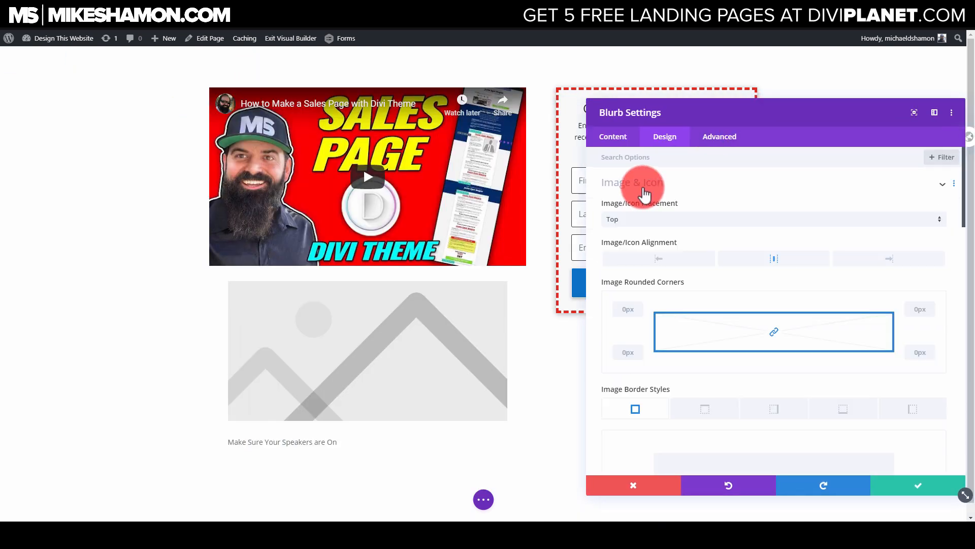
{"action": "left_click", "coordinate": [661, 221]}
{"action": "left_click", "coordinate": [646, 246]}
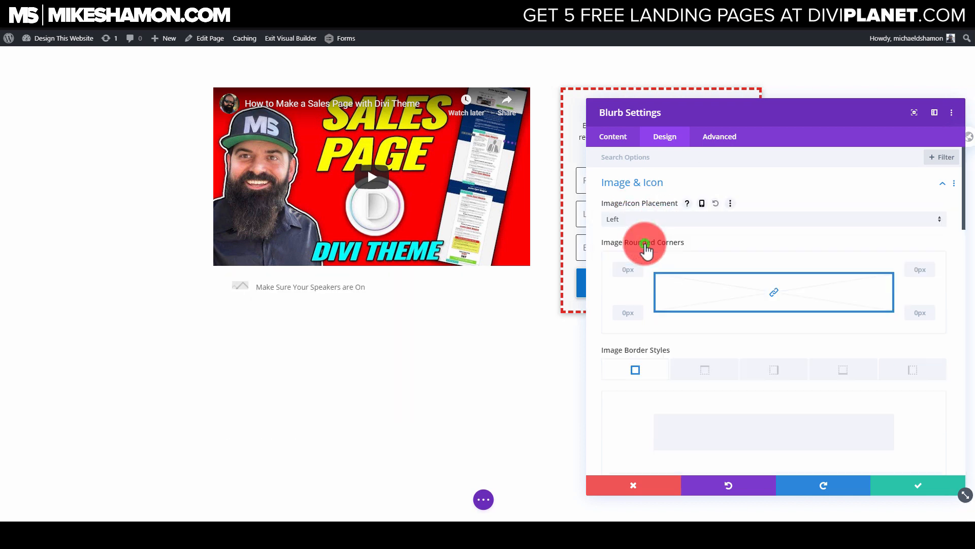
Step: Use an icon instead of the image in the blurb and choose the loud speaker icon
{"action": "left_click", "coordinate": [628, 141]}
{"action": "left_click", "coordinate": [652, 211]}
{"action": "left_click", "coordinate": [626, 198]}
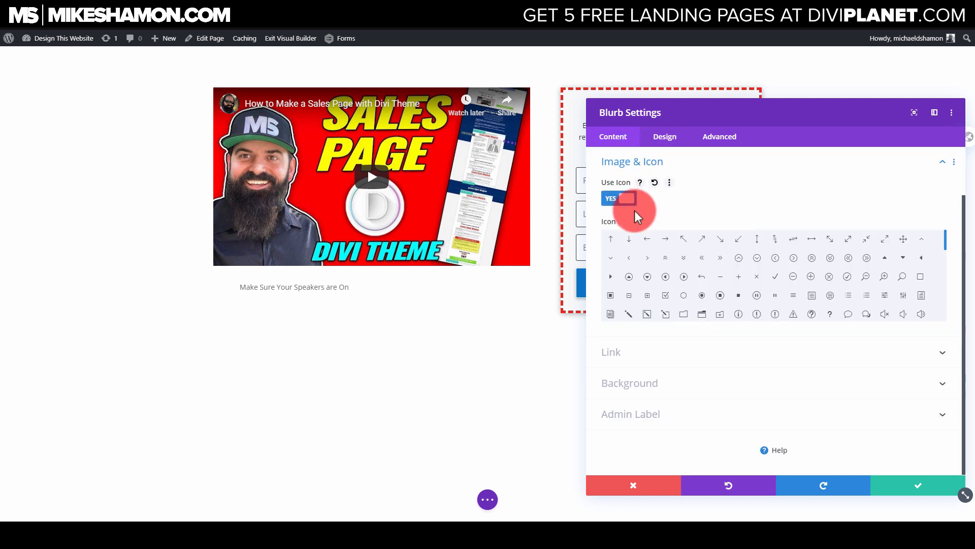
{"action": "left_click", "coordinate": [922, 315]}
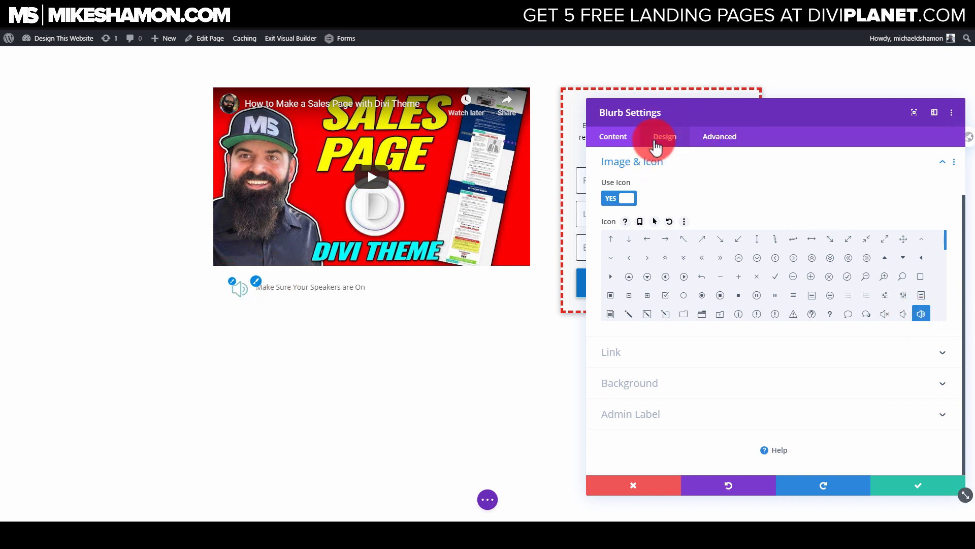
Step: Set the blurb's background colour to red (#e02b20)
{"action": "left_click", "coordinate": [684, 168]}
{"action": "left_click", "coordinate": [639, 277]}
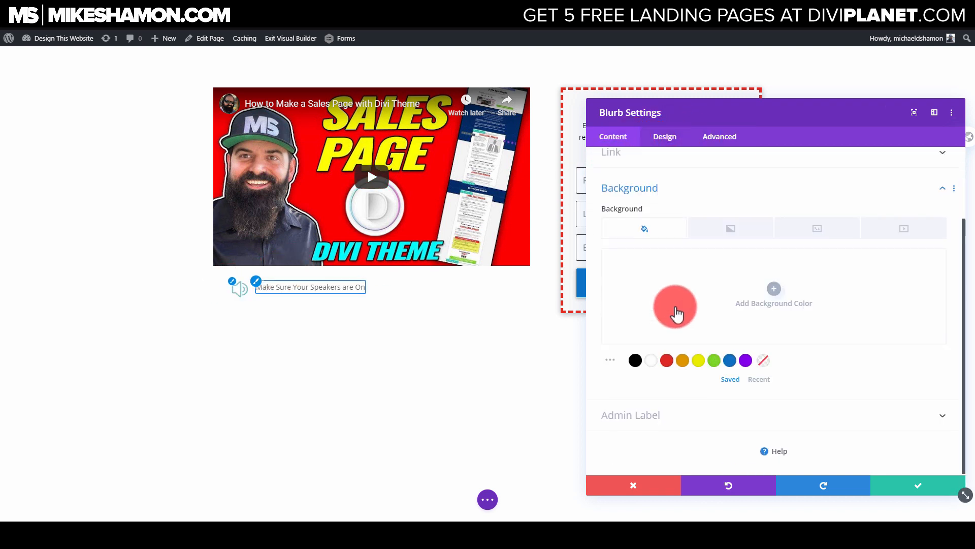
{"action": "left_click", "coordinate": [667, 359]}
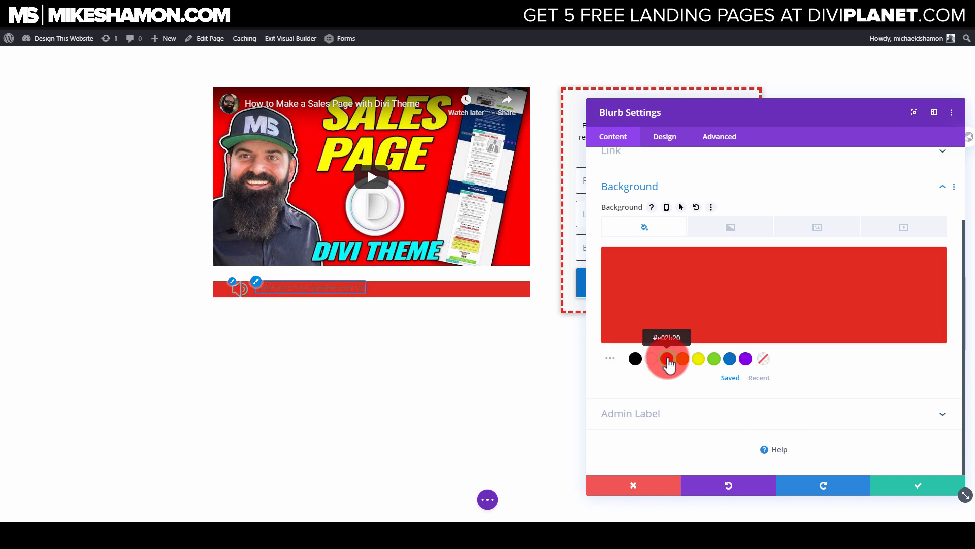
Step: Colour the blurb's speaker icon white and set a custom icon font size of 23px
{"action": "left_click", "coordinate": [665, 145]}
{"action": "left_click", "coordinate": [646, 184]}
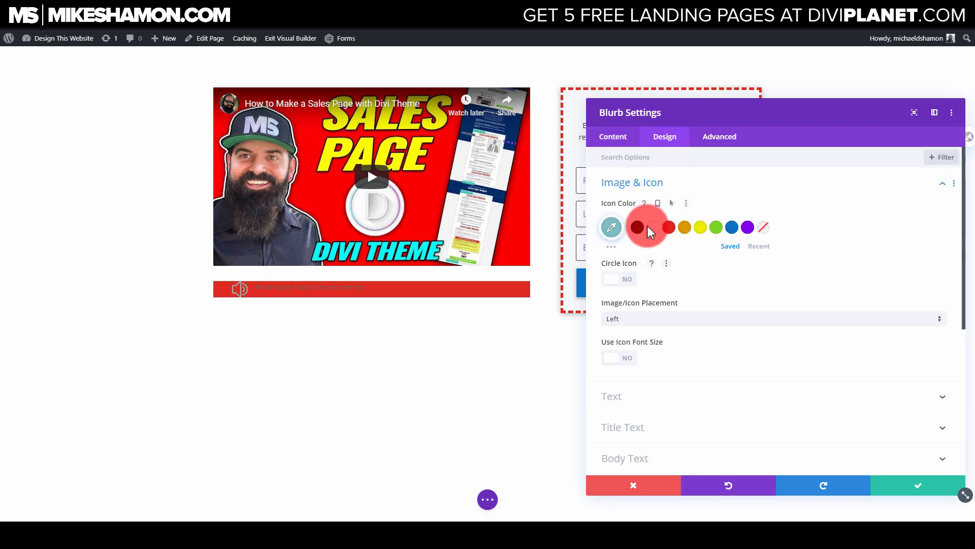
{"action": "scroll", "coordinate": [633, 280], "scroll_direction": "down", "scroll_amount": 2}
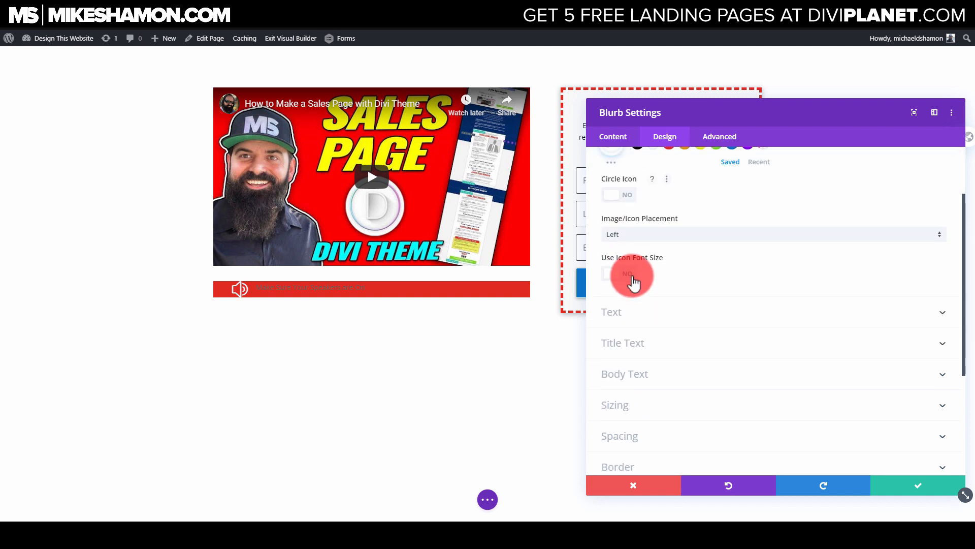
{"action": "left_click", "coordinate": [620, 277]}
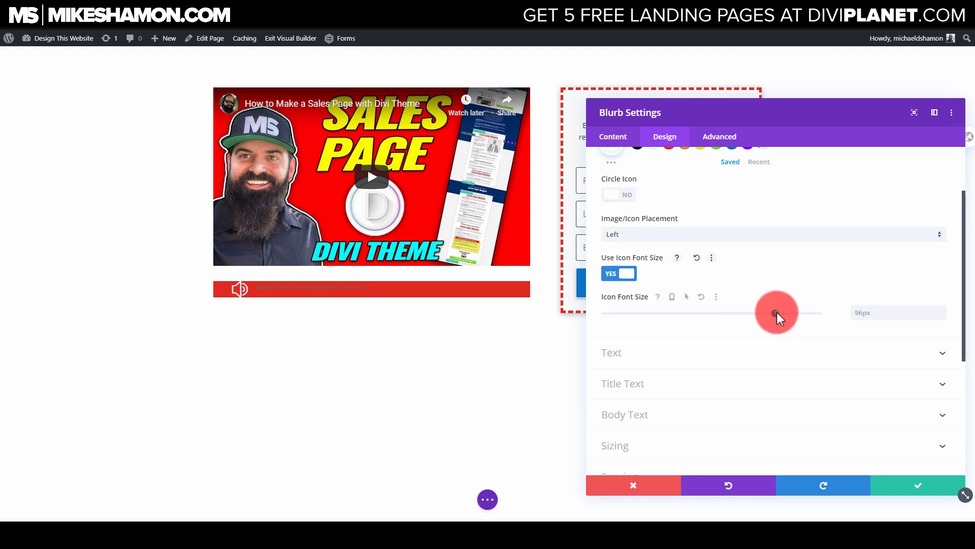
{"action": "left_click_drag", "start_coordinate": [776, 312], "coordinate": [644, 311]}
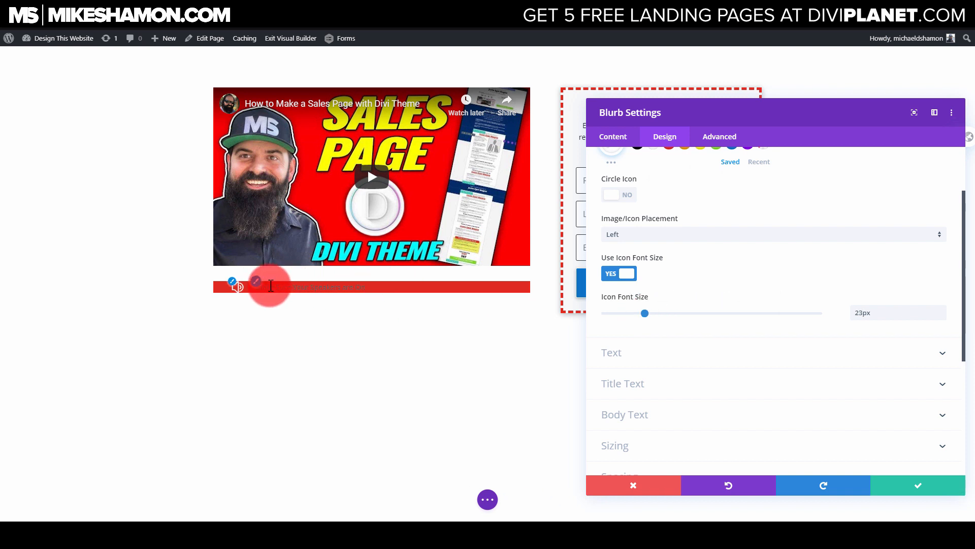
Step: Colour the blurb's body text white and set its letter spacing to 1px and line height to 1.4em
{"action": "scroll", "coordinate": [718, 233], "scroll_direction": "down", "scroll_amount": 1}
{"action": "left_click", "coordinate": [625, 379]}
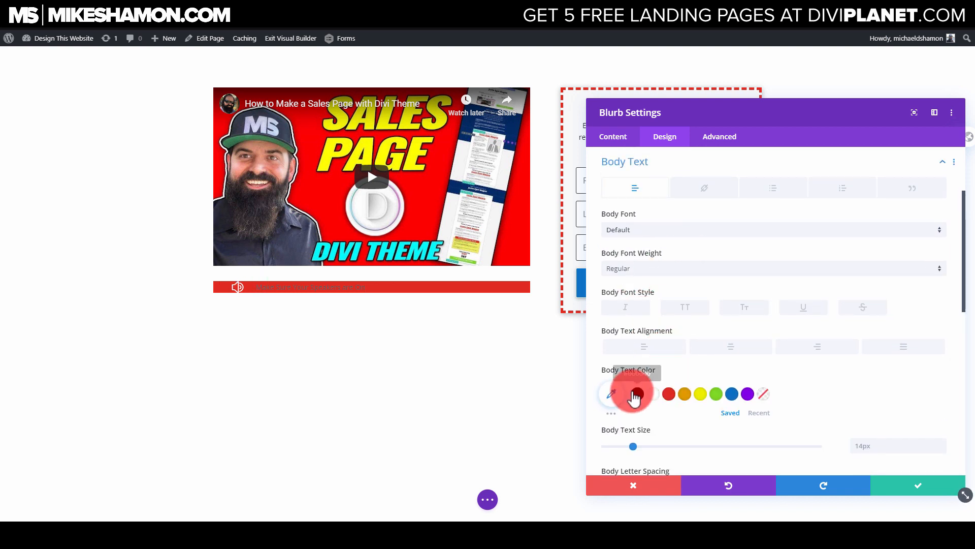
{"action": "left_click", "coordinate": [652, 394]}
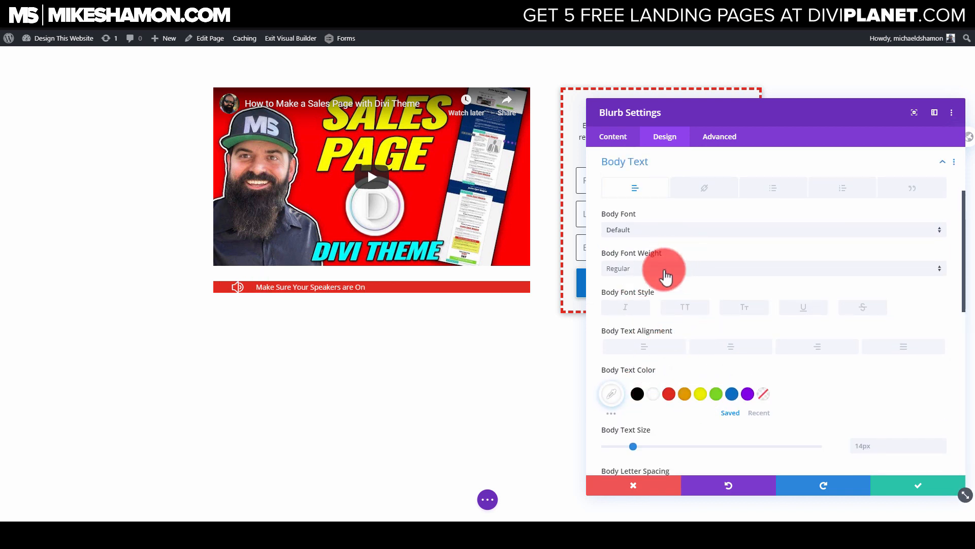
{"action": "scroll", "coordinate": [665, 277], "scroll_direction": "down", "scroll_amount": 3}
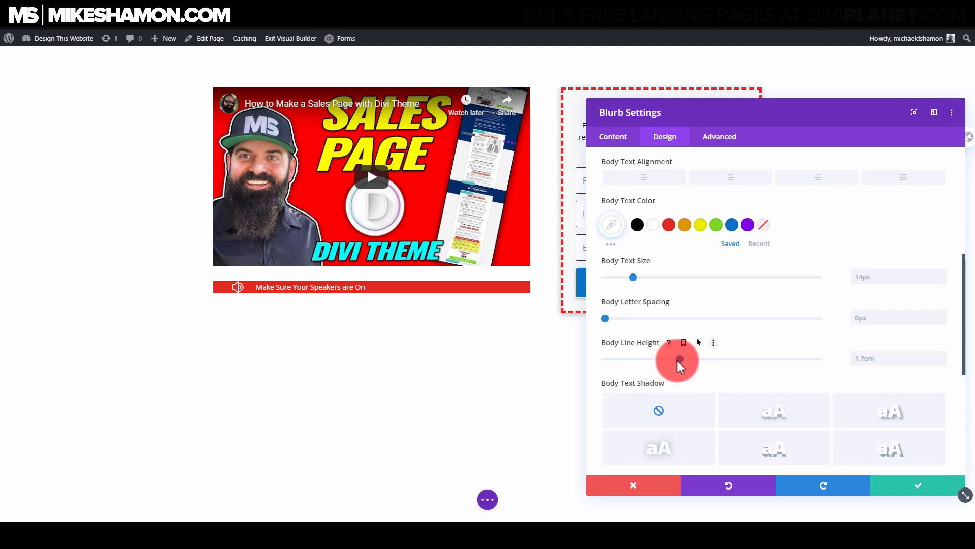
{"action": "left_click_drag", "start_coordinate": [603, 318], "coordinate": [607, 317]}
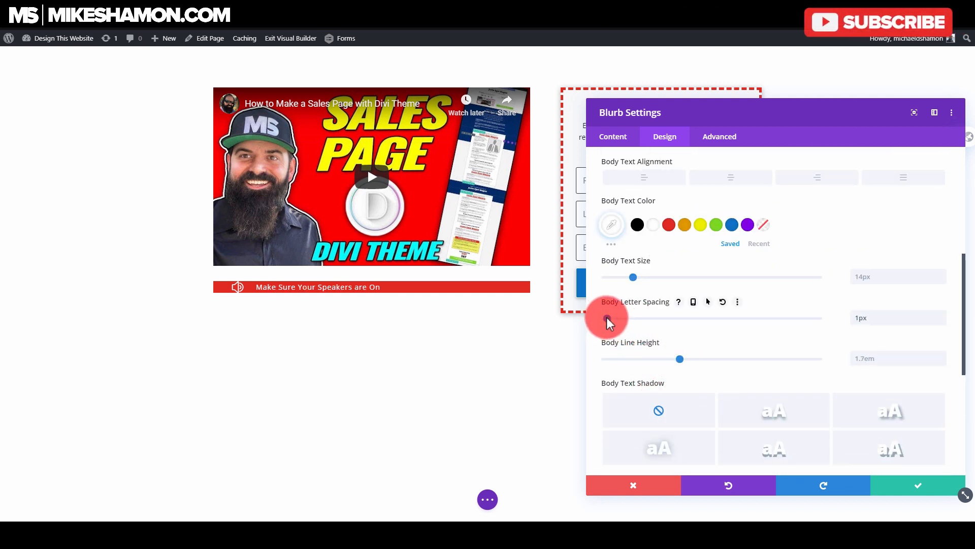
{"action": "mouse_move", "coordinate": [671, 359]}
{"action": "left_mouse_down"}
{"action": "mouse_move", "coordinate": [625, 361]}
{"action": "mouse_move", "coordinate": [651, 358]}
{"action": "left_mouse_up"}
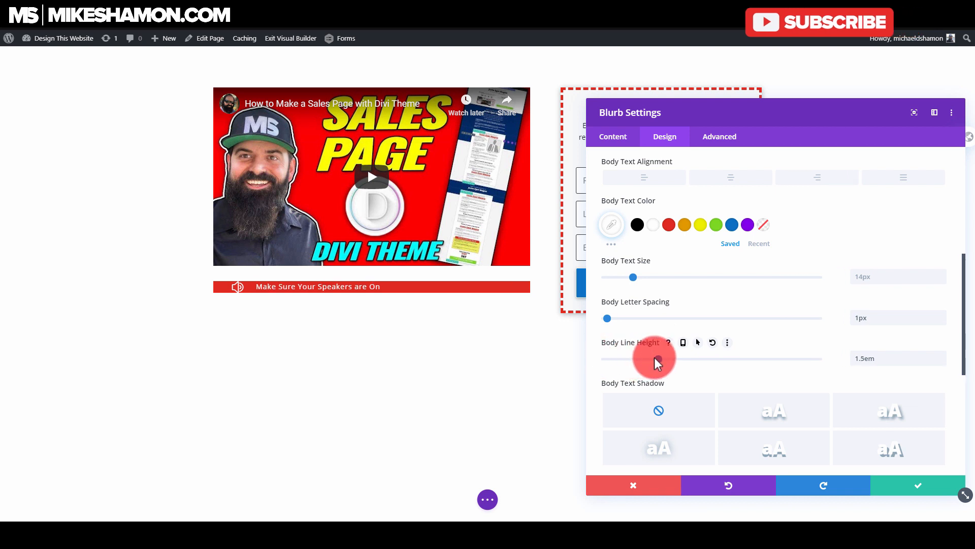
Step: Reduce the blurb's content width to about 336px and save the blurb settings
{"action": "left_click", "coordinate": [618, 143]}
{"action": "left_click", "coordinate": [665, 136]}
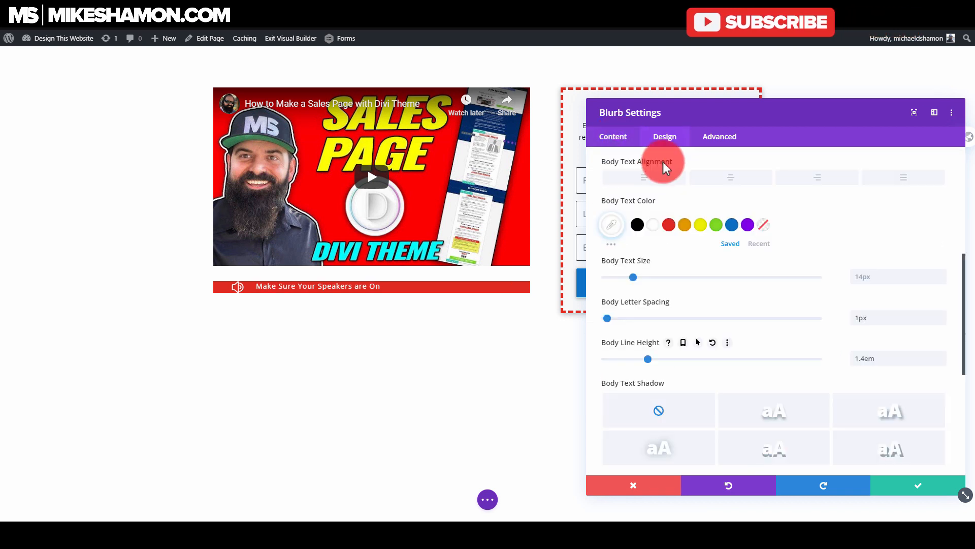
{"action": "left_click", "coordinate": [679, 276]}
{"action": "left_click", "coordinate": [647, 306]}
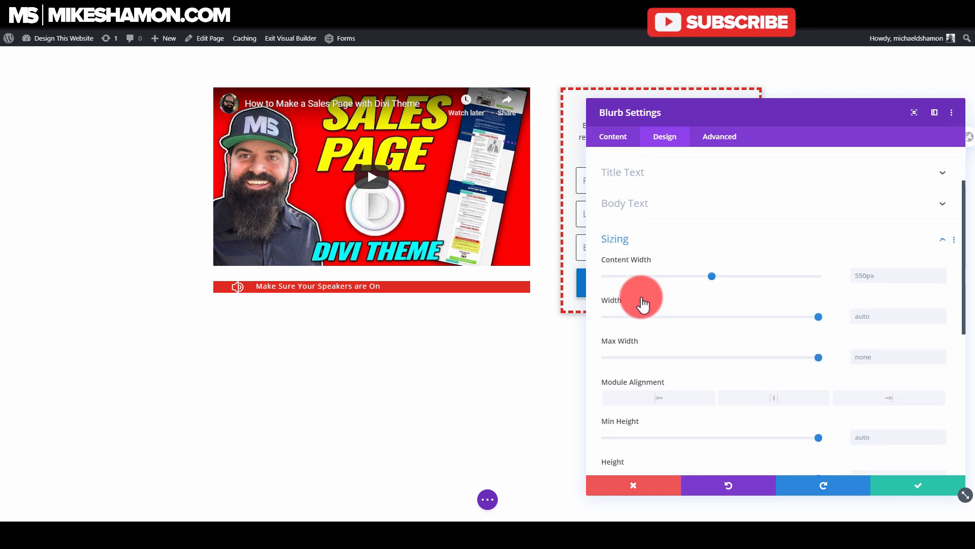
{"action": "left_click_drag", "start_coordinate": [713, 206], "coordinate": [670, 203]}
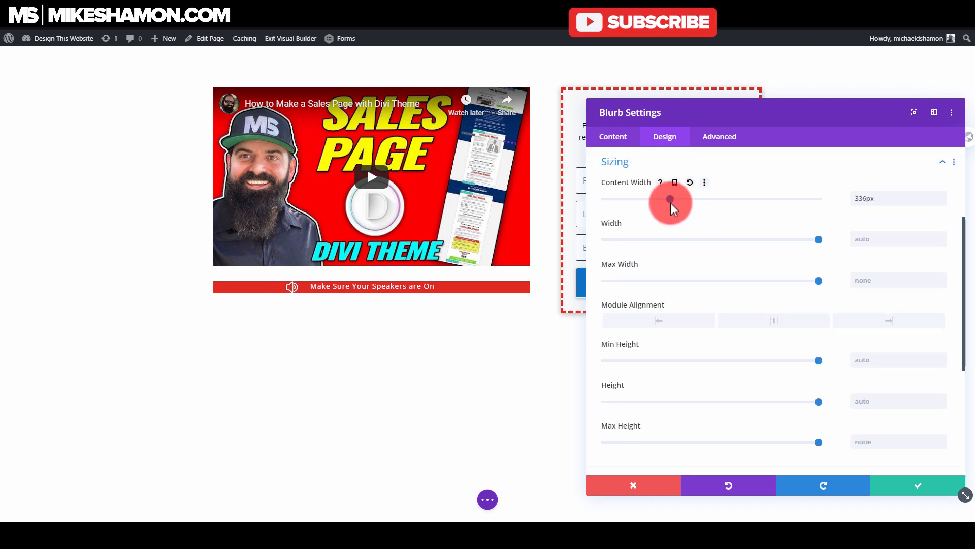
{"action": "left_click", "coordinate": [906, 484]}
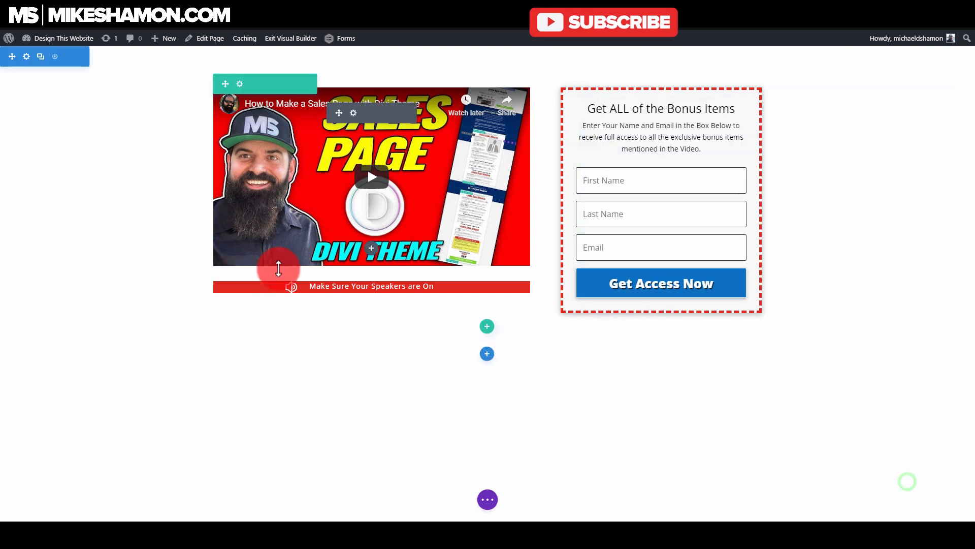
Step: Set the video module's bottom margin and bottom padding to 0px and save its settings
{"action": "left_click", "coordinate": [353, 112]}
{"action": "left_click", "coordinate": [666, 138]}
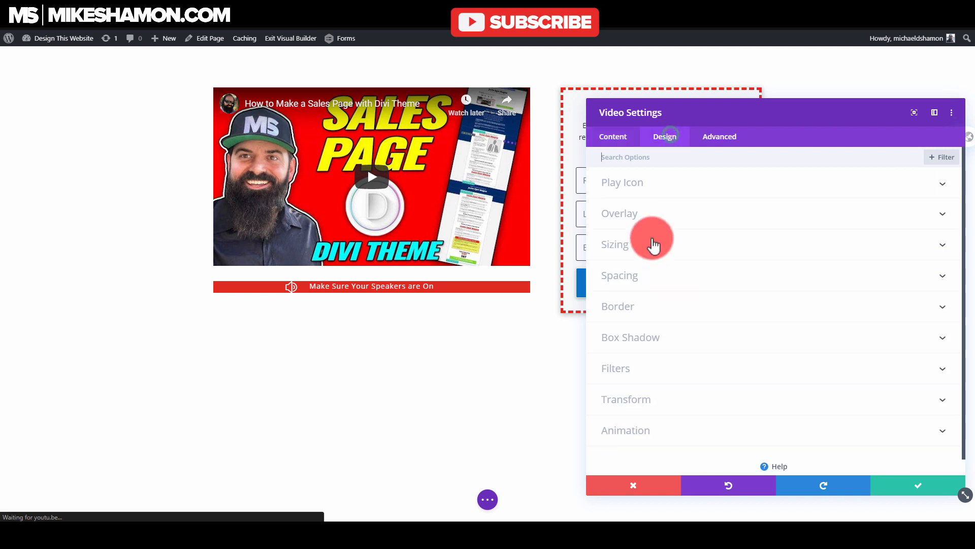
{"action": "left_click", "coordinate": [649, 275]}
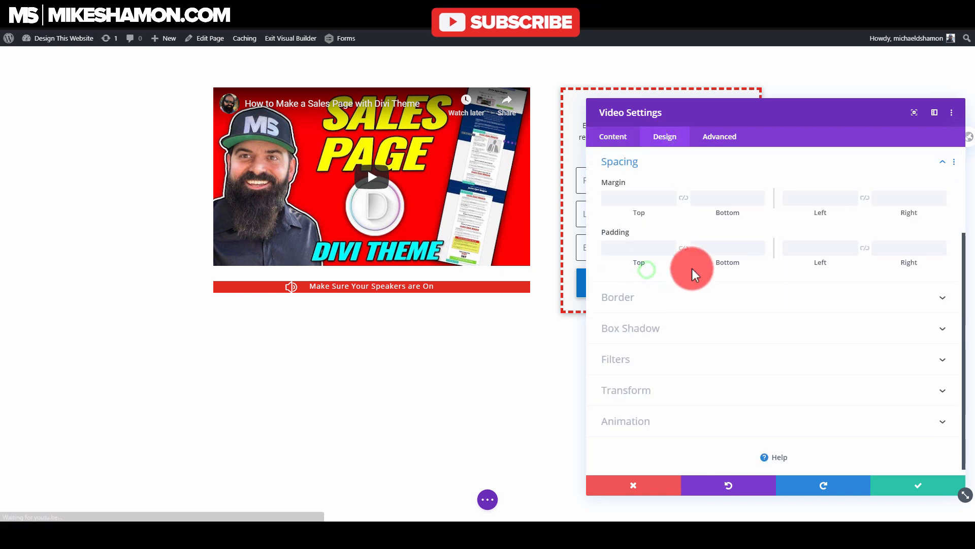
{"action": "left_click", "coordinate": [735, 197]}
{"action": "type", "text": "0px"}
{"action": "left_click", "coordinate": [725, 248]}
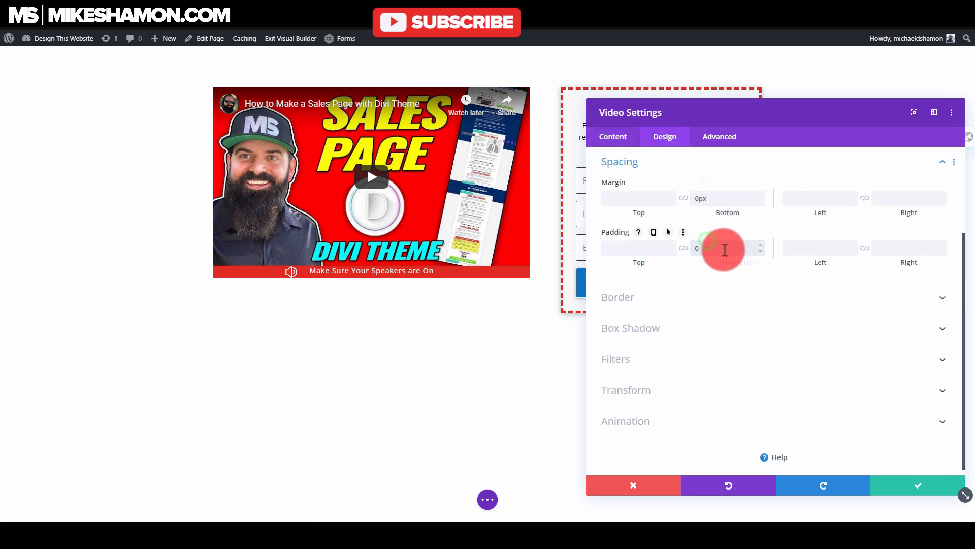
{"action": "type", "text": "0px"}
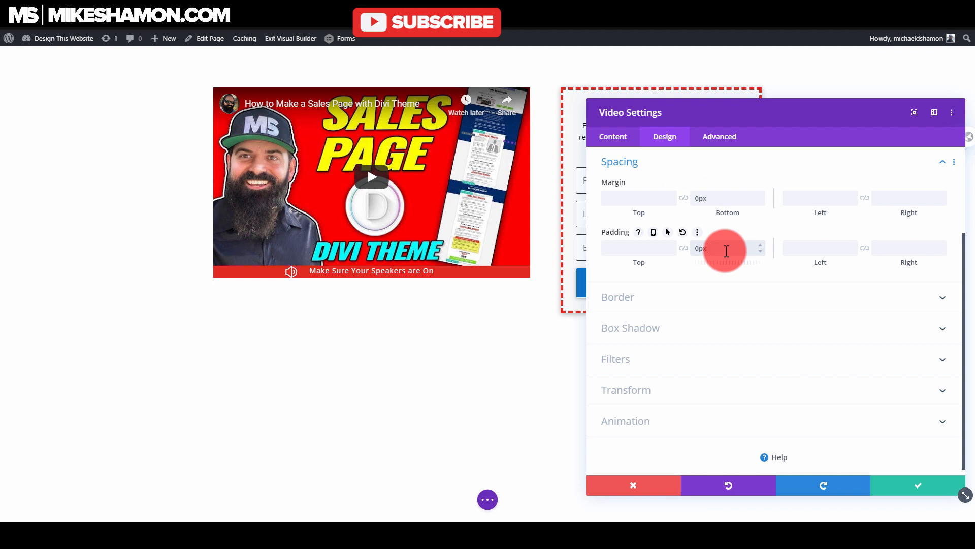
{"action": "left_click", "coordinate": [917, 485]}
Step: Reopen the speaker-reminder blurb's settings and set linked top and bottom padding of 4px
{"action": "left_click", "coordinate": [353, 271]}
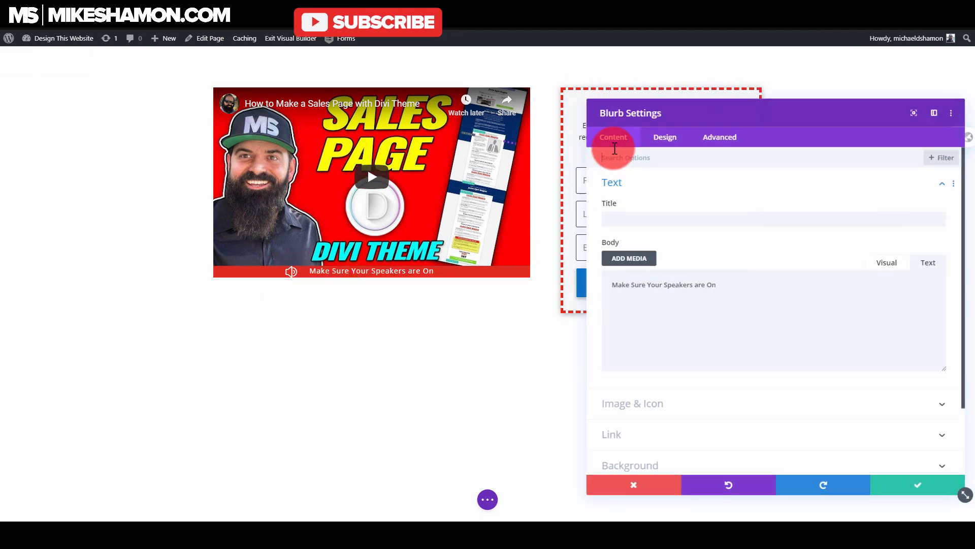
{"action": "left_click", "coordinate": [666, 136]}
{"action": "left_click", "coordinate": [626, 337]}
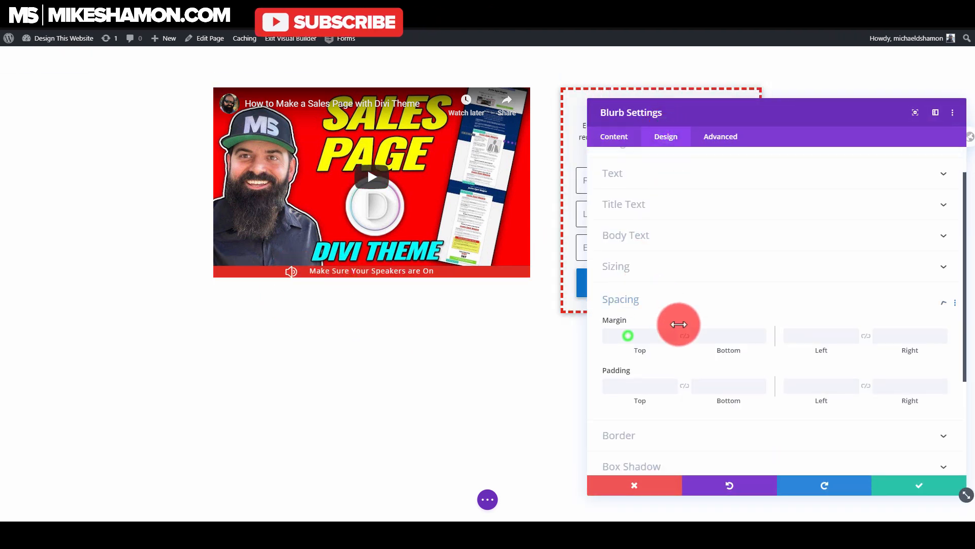
{"action": "left_click", "coordinate": [638, 250]}
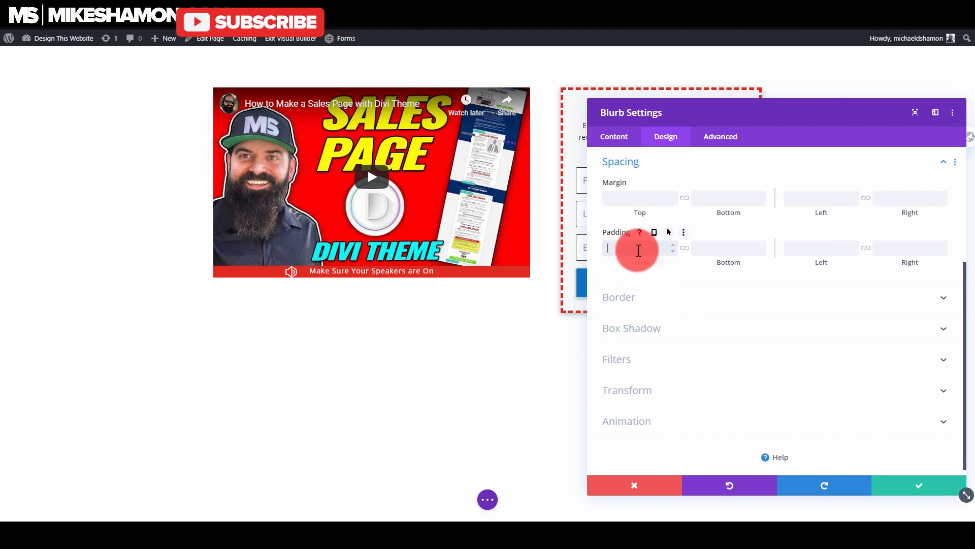
{"action": "type", "text": "2"}
{"action": "left_click", "coordinate": [686, 248]}
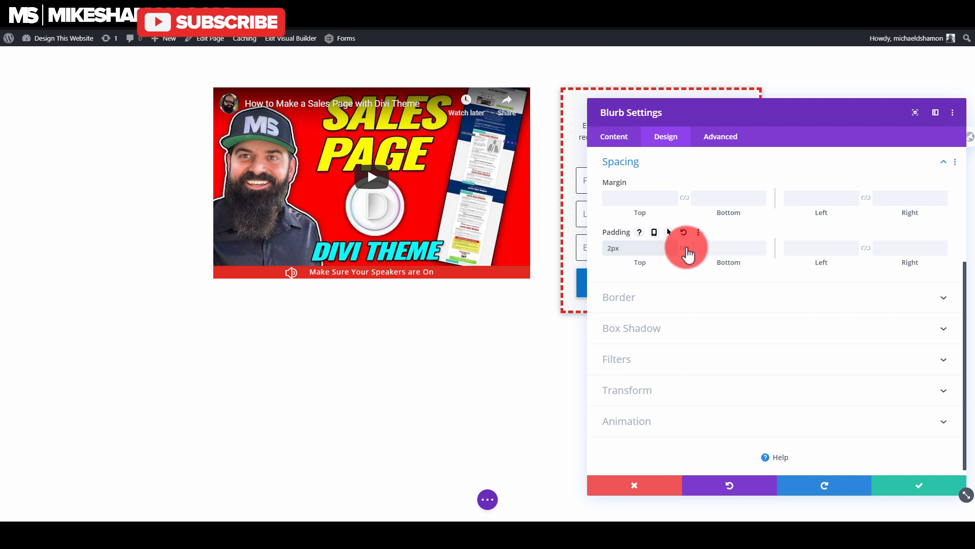
{"action": "left_click_drag", "start_coordinate": [613, 248], "coordinate": [591, 255]}
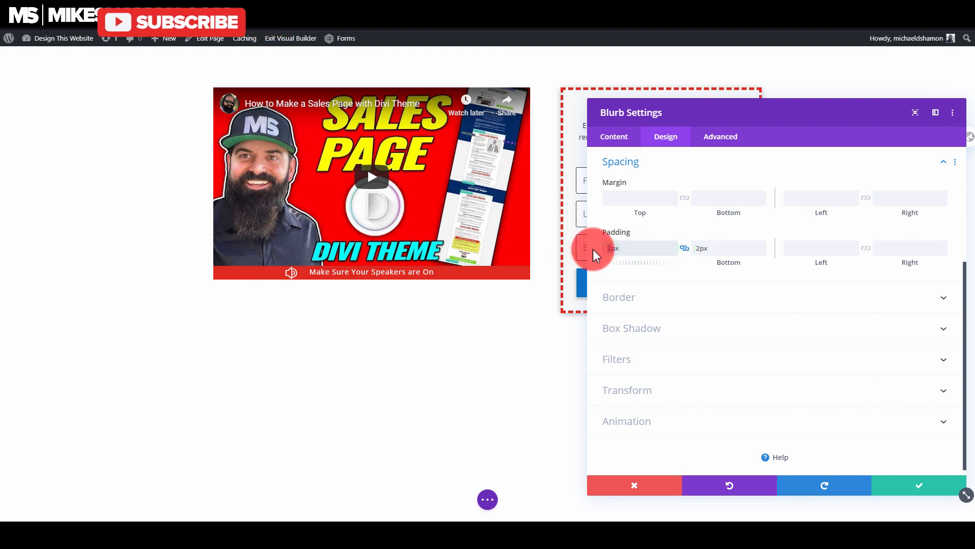
{"action": "type", "text": "4"}
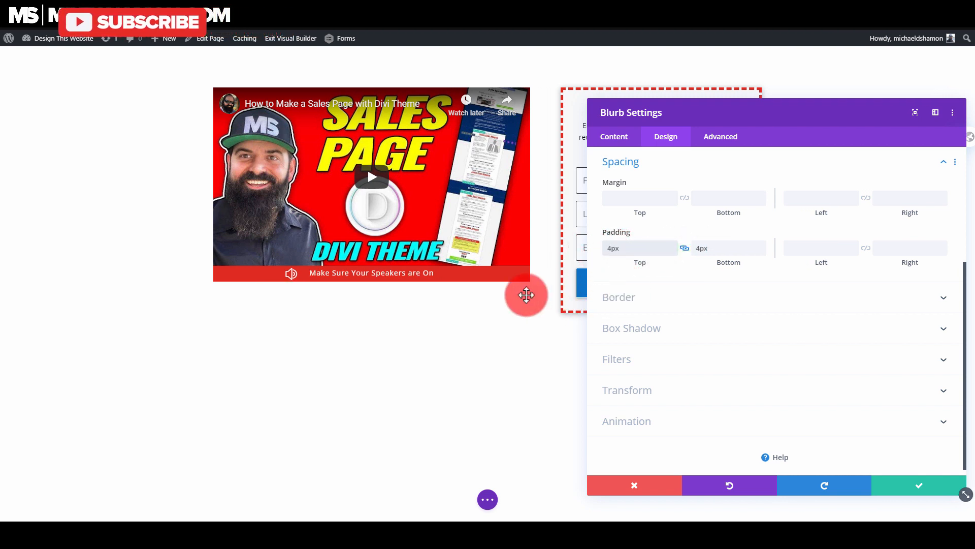
Step: Make the blurb's body text all uppercase at a 14px text size and save the blurb
{"action": "scroll", "coordinate": [660, 218], "scroll_direction": "up", "scroll_amount": 2}
{"action": "left_click", "coordinate": [655, 218]}
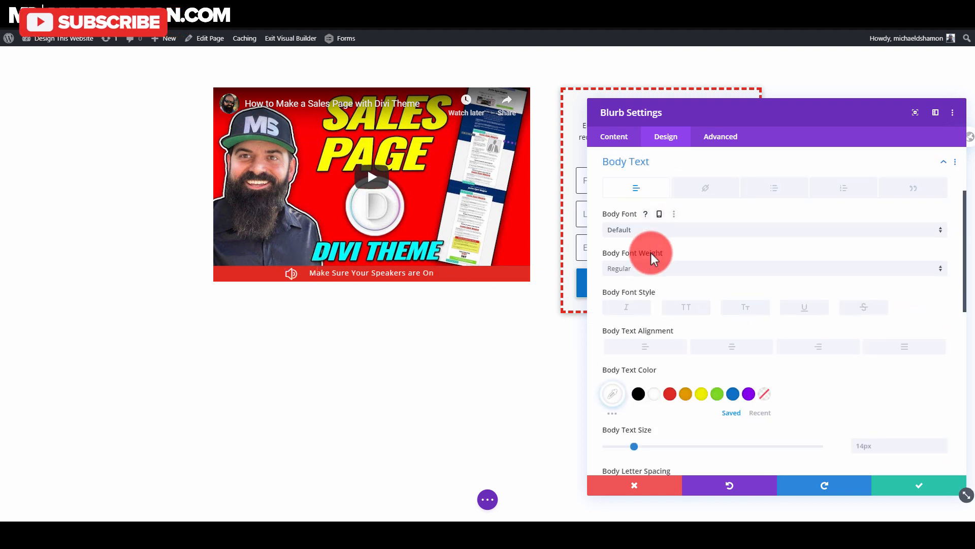
{"action": "scroll", "coordinate": [655, 318], "scroll_direction": "down", "scroll_amount": 2}
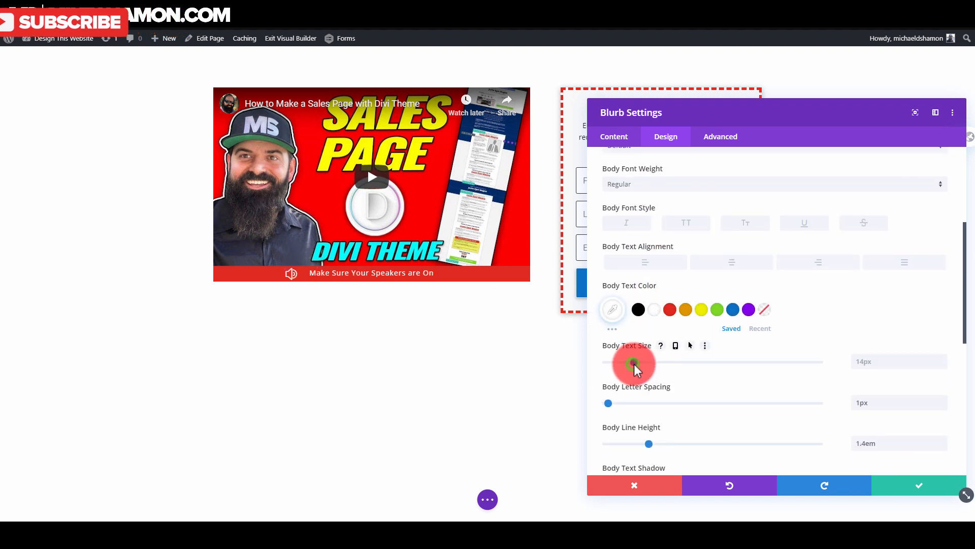
{"action": "left_click_drag", "start_coordinate": [634, 363], "coordinate": [639, 362]}
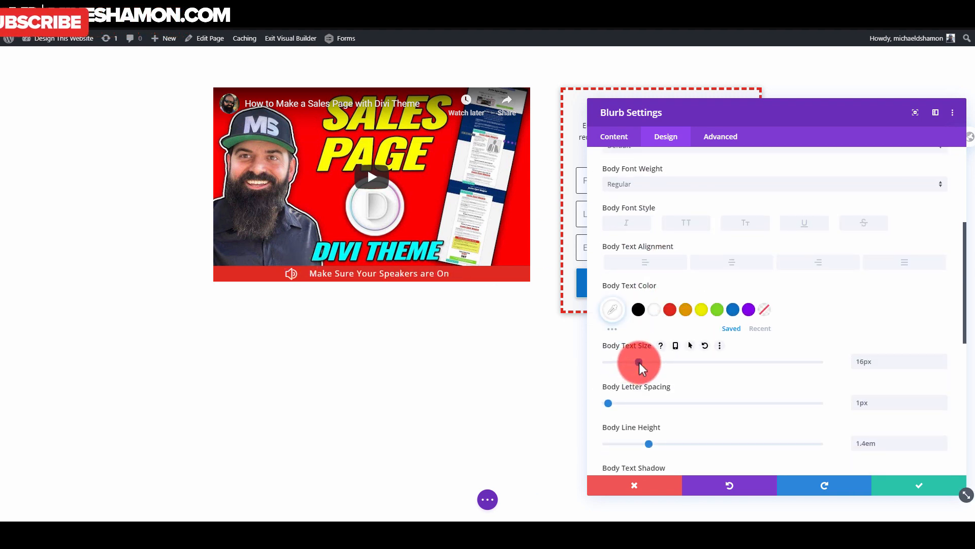
{"action": "left_click", "coordinate": [691, 224]}
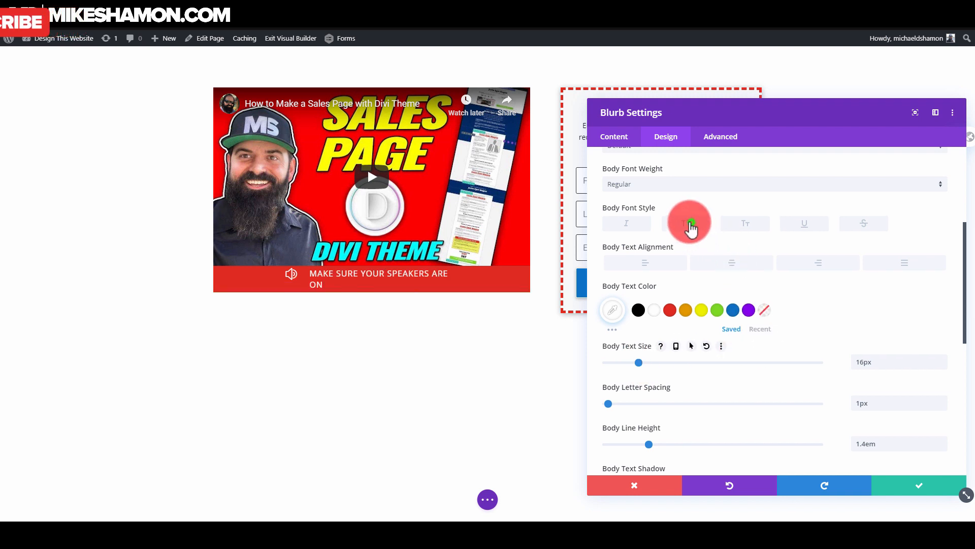
{"action": "left_click_drag", "start_coordinate": [648, 362], "coordinate": [635, 362]}
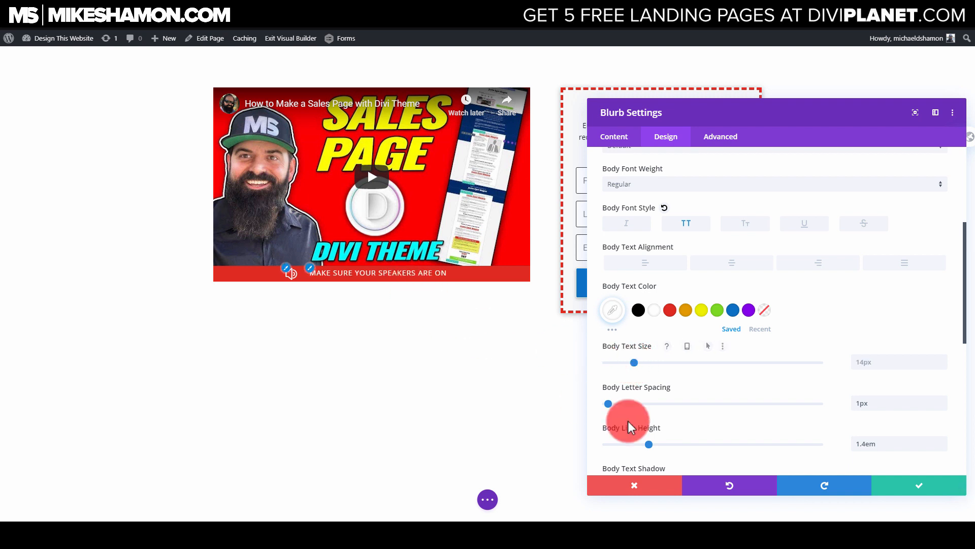
{"action": "left_click", "coordinate": [895, 483]}
Step: Open the row's settings and give its first column, holding the video and blurb, a 3px solid border, saving the column
{"action": "mouse_move", "coordinate": [249, 83]}
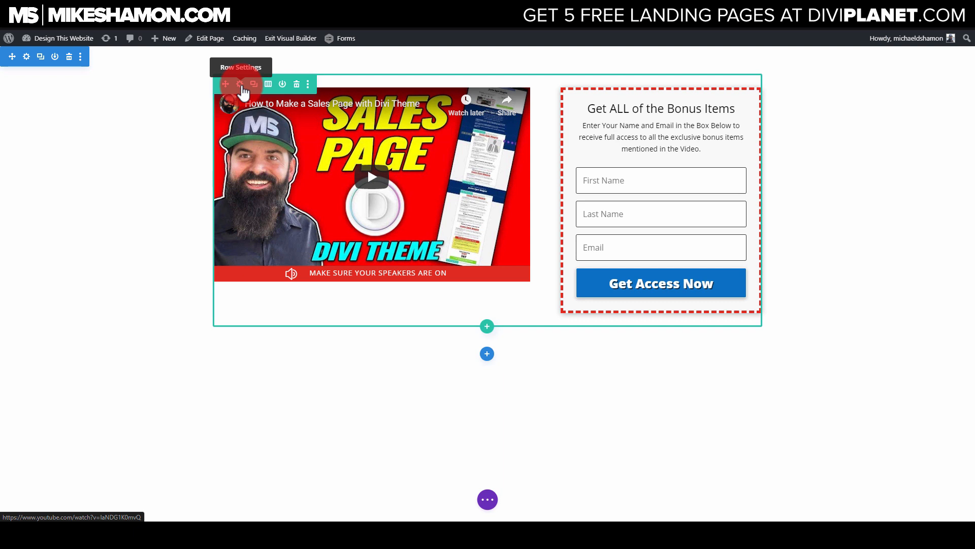
{"action": "left_click", "coordinate": [241, 84]}
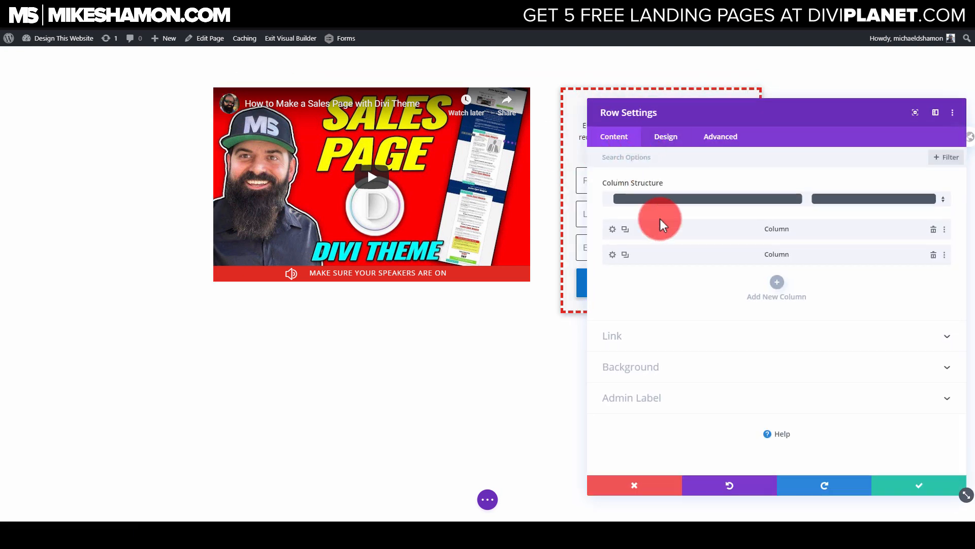
{"action": "left_click", "coordinate": [675, 142]}
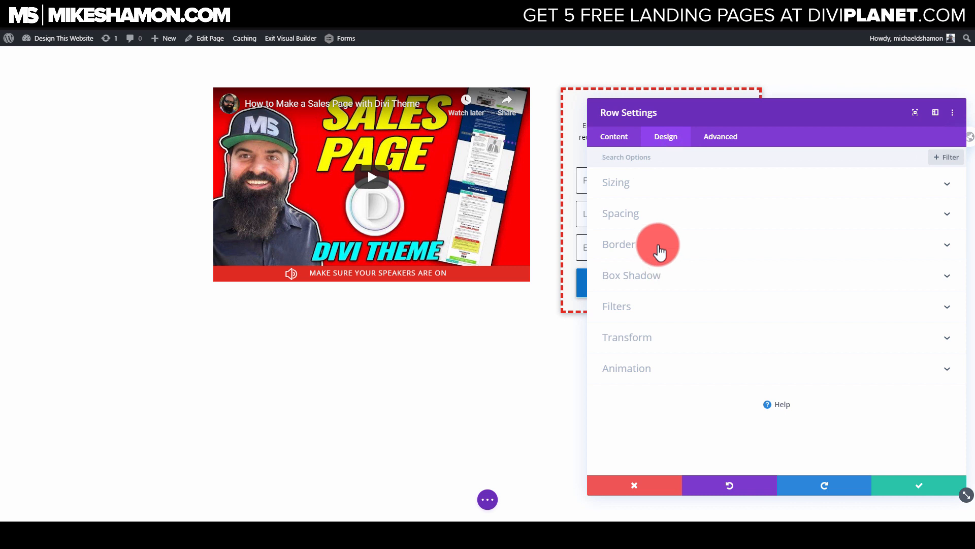
{"action": "left_click", "coordinate": [617, 136]}
{"action": "left_click", "coordinate": [612, 229]}
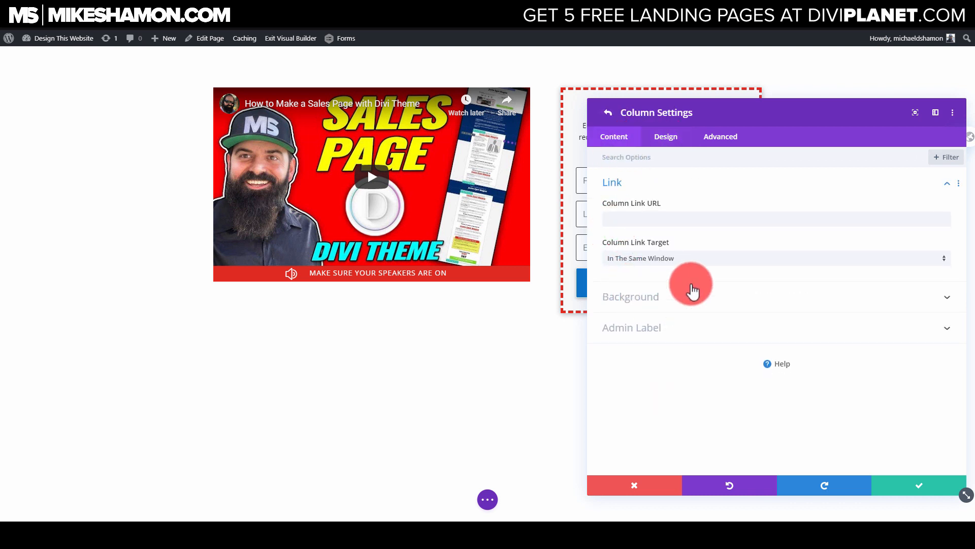
{"action": "left_click", "coordinate": [661, 136]}
{"action": "left_click", "coordinate": [654, 222]}
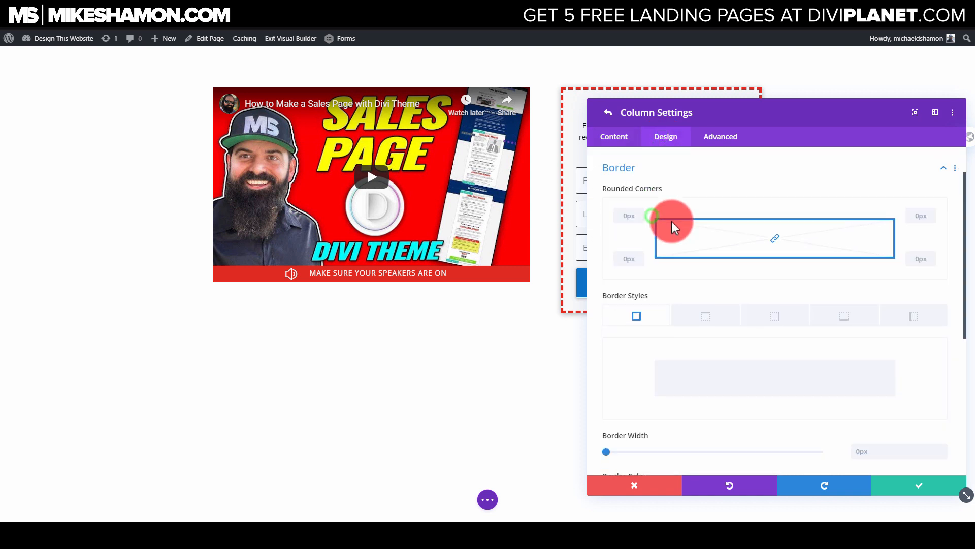
{"action": "scroll", "coordinate": [660, 350], "scroll_direction": "down", "scroll_amount": 2}
{"action": "left_click_drag", "start_coordinate": [608, 364], "coordinate": [618, 362]}
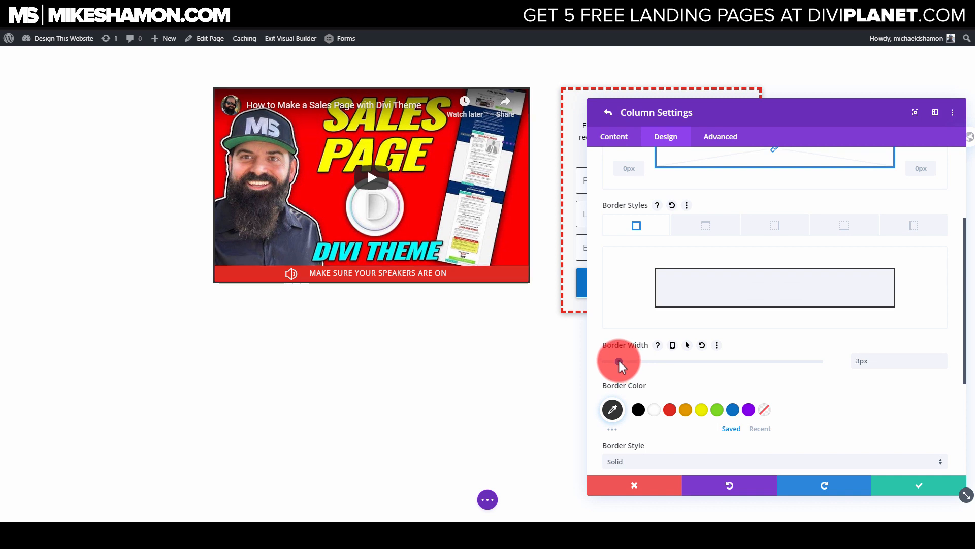
{"action": "left_click_drag", "start_coordinate": [618, 361], "coordinate": [617, 360]}
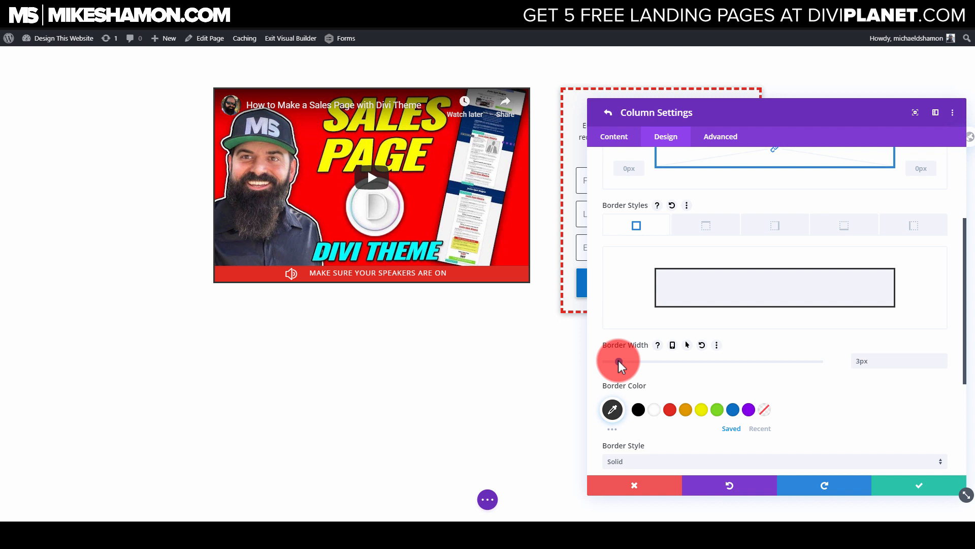
{"action": "left_click", "coordinate": [906, 486]}
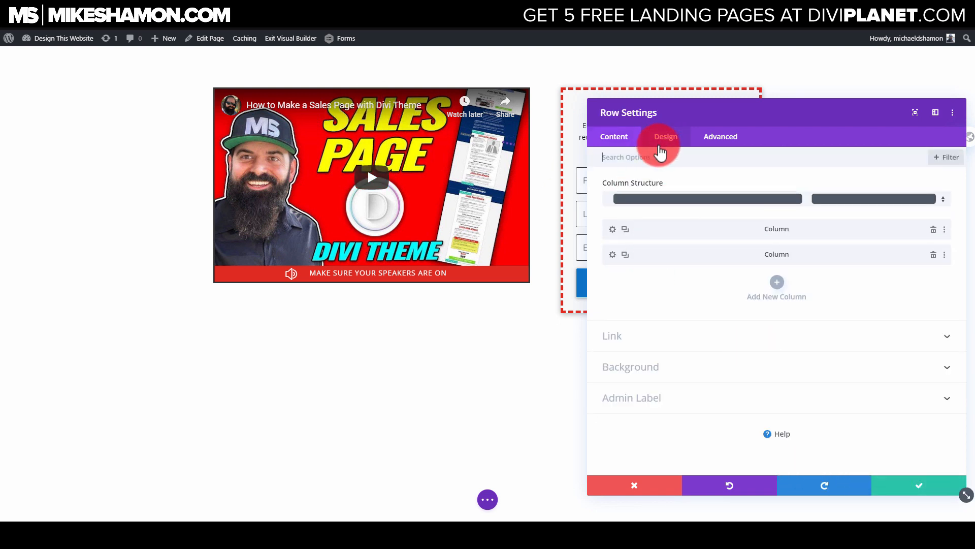
Step: Apply the first box shadow preset, an even shadow on all sides, to the row's video column
{"action": "left_click", "coordinate": [613, 228]}
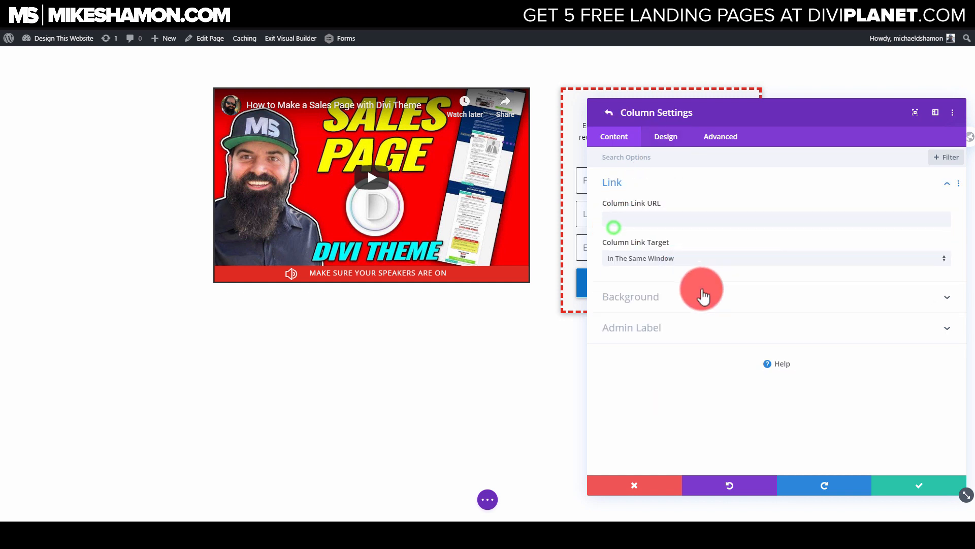
{"action": "left_click", "coordinate": [661, 140]}
{"action": "left_click", "coordinate": [663, 247]}
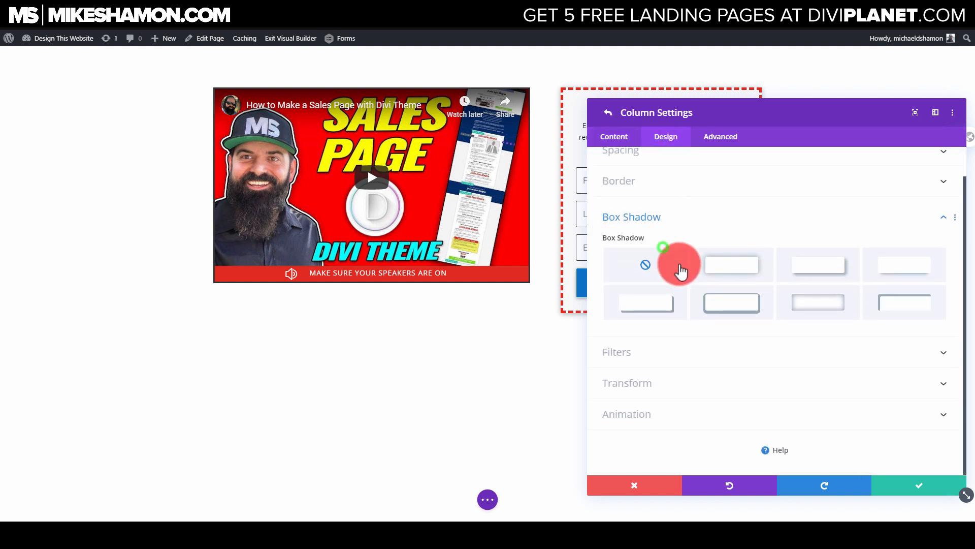
{"action": "left_click", "coordinate": [734, 266]}
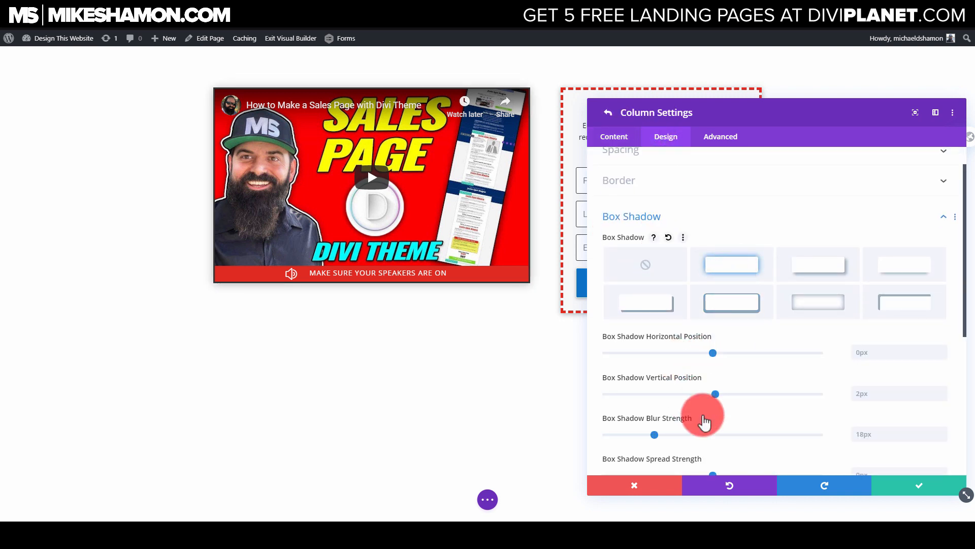
Step: Set the video column's box shadow blur strength to 15px and save the column
{"action": "left_click_drag", "start_coordinate": [651, 434], "coordinate": [648, 434]}
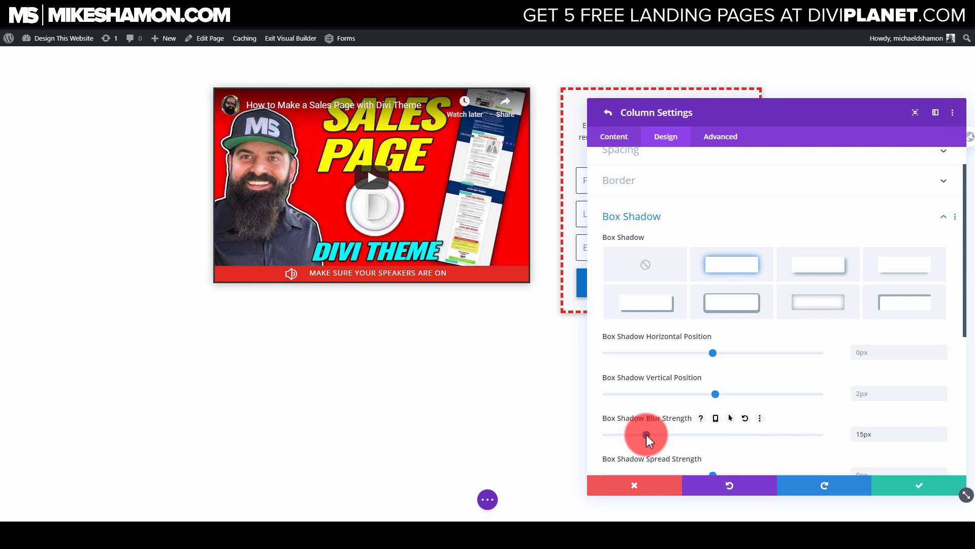
{"action": "left_click", "coordinate": [915, 487]}
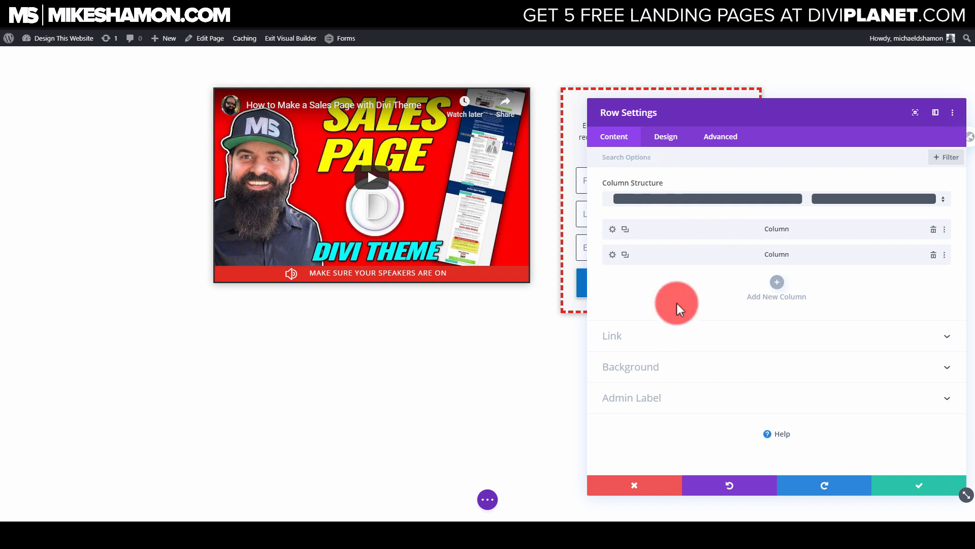
Step: Set the row's width to 100% with centered row alignment, and save the row
{"action": "left_click", "coordinate": [667, 137]}
{"action": "left_click", "coordinate": [650, 202]}
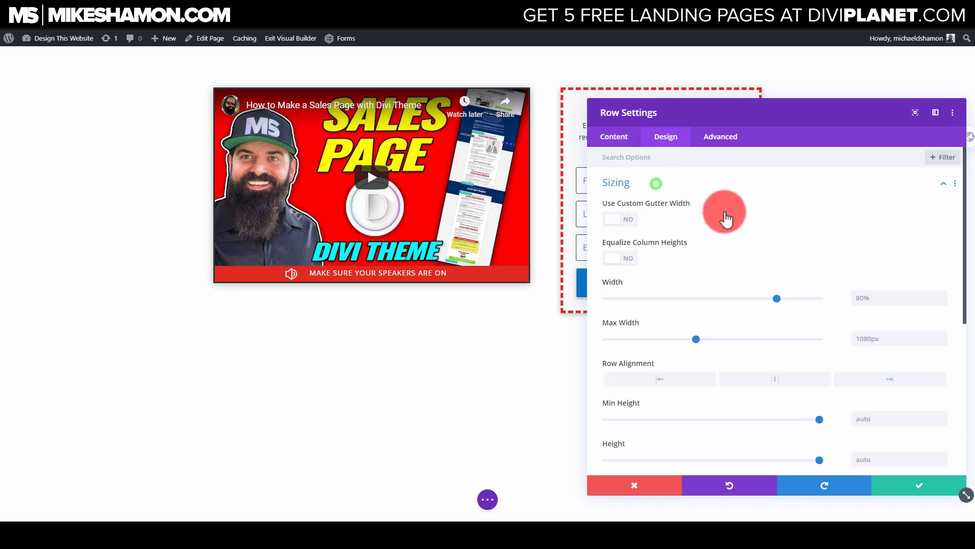
{"action": "left_click_drag", "start_coordinate": [785, 303], "coordinate": [827, 298]}
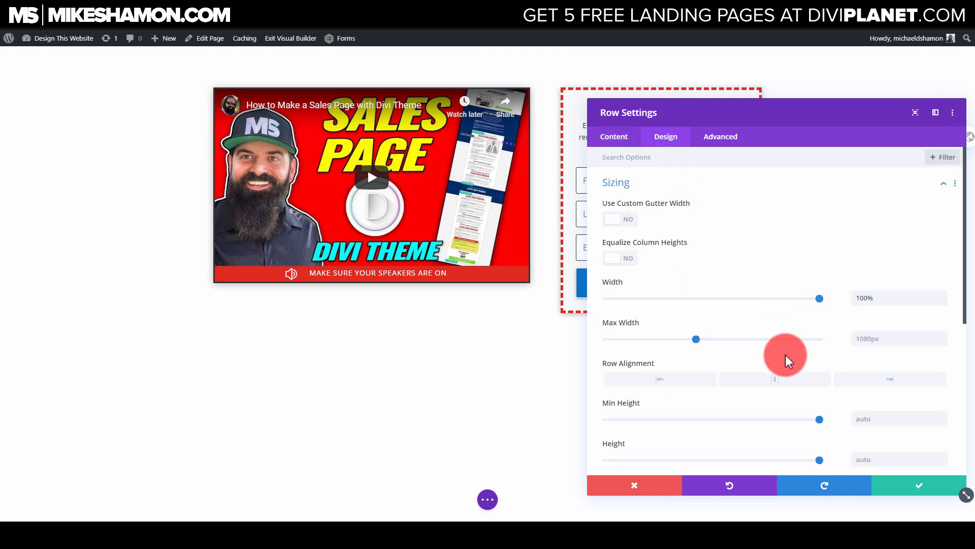
{"action": "left_click", "coordinate": [770, 378]}
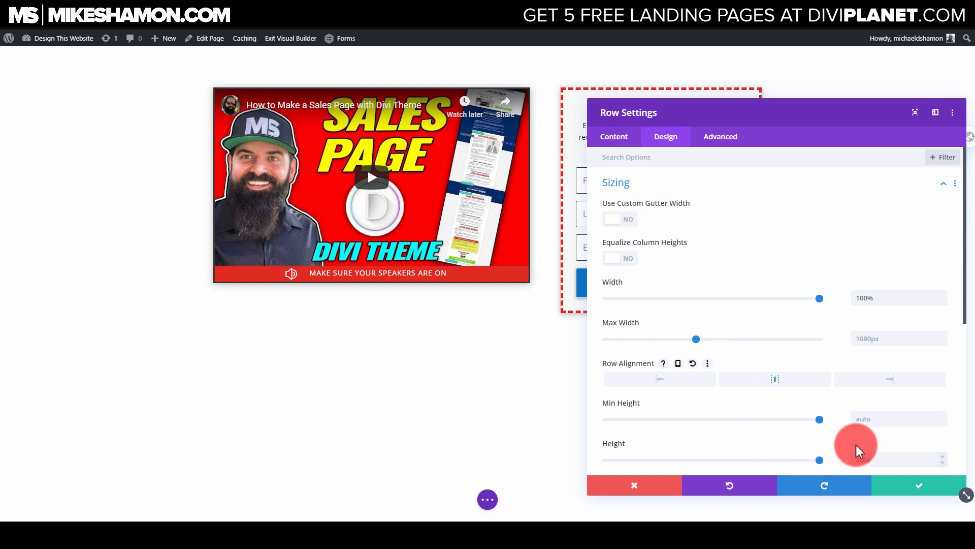
{"action": "left_click", "coordinate": [907, 495]}
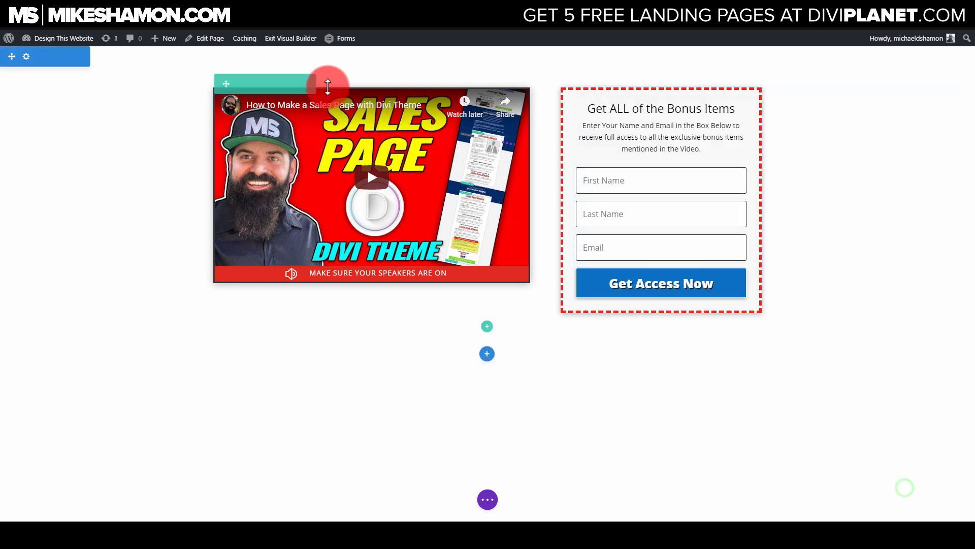
Step: Reopen the row's settings, enable a custom gutter width of 2, set the max width to 100% and save the row
{"action": "left_click", "coordinate": [241, 83]}
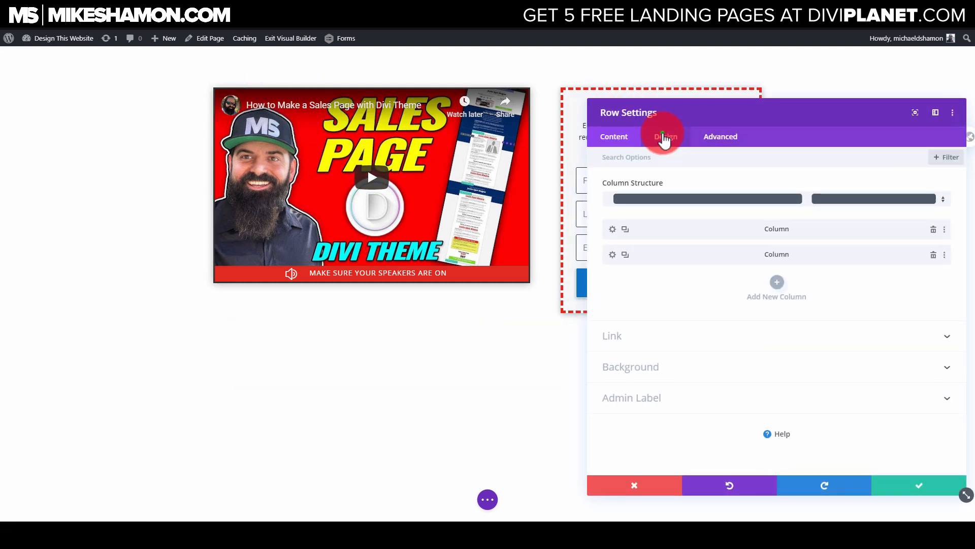
{"action": "left_click", "coordinate": [665, 138]}
{"action": "left_click", "coordinate": [648, 187]}
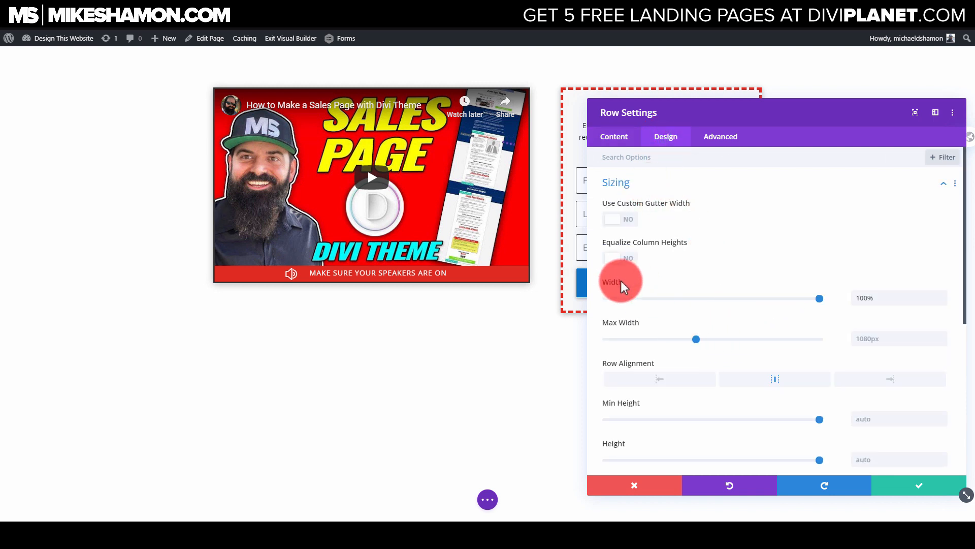
{"action": "left_click", "coordinate": [619, 220]}
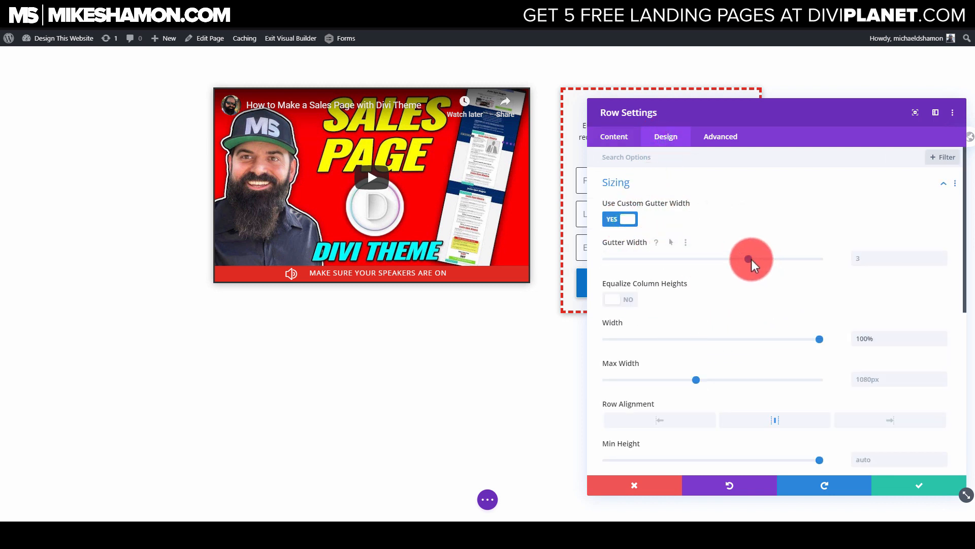
{"action": "left_click_drag", "start_coordinate": [751, 260], "coordinate": [631, 251]}
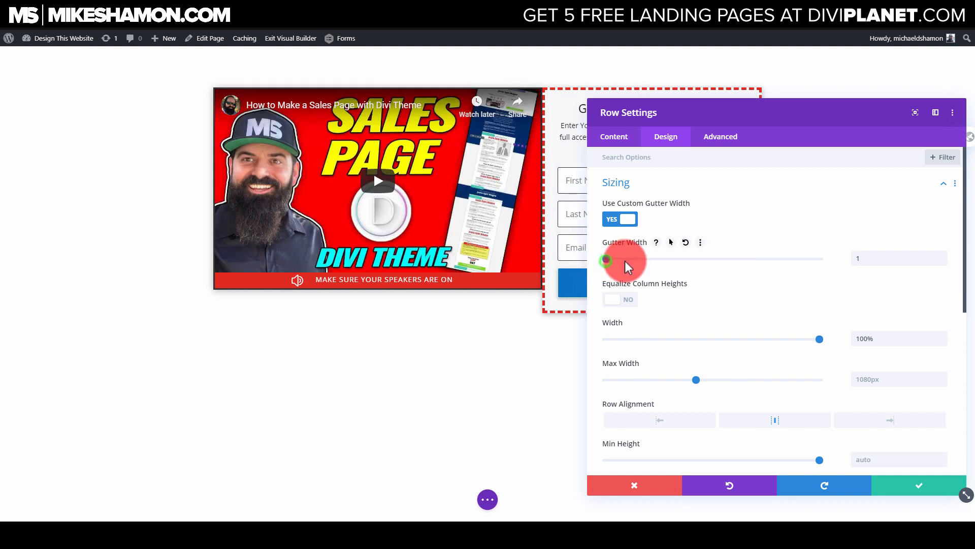
{"action": "left_click_drag", "start_coordinate": [618, 257], "coordinate": [704, 274]}
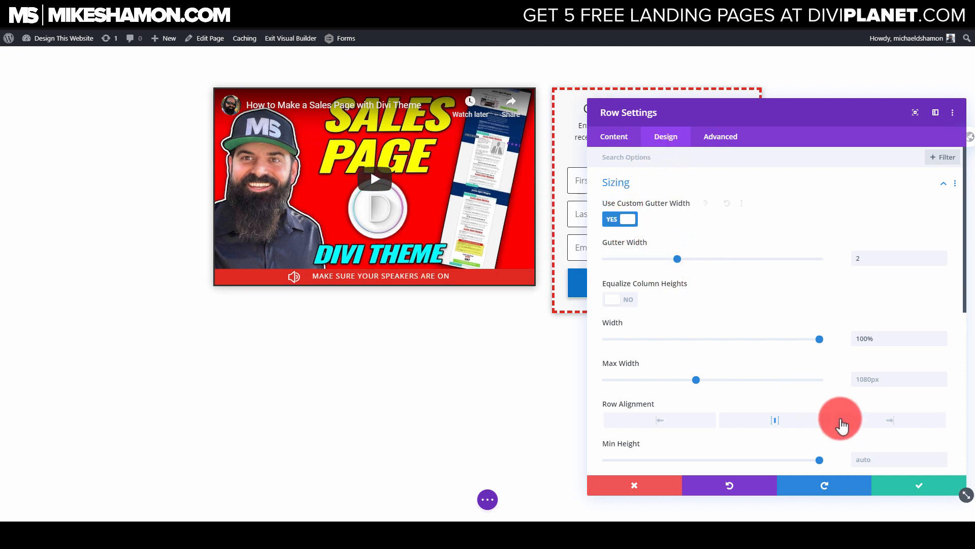
{"action": "left_click", "coordinate": [887, 379]}
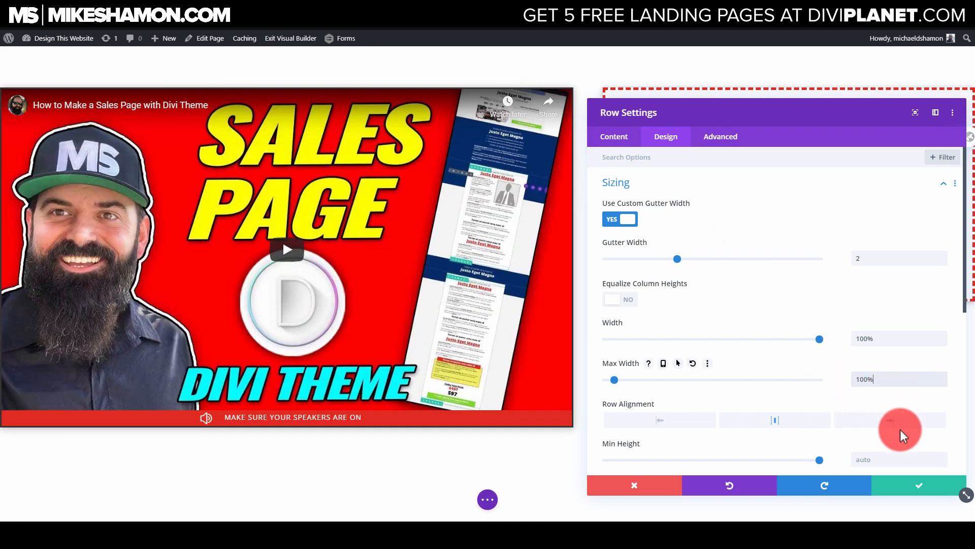
{"action": "left_click", "coordinate": [902, 488]}
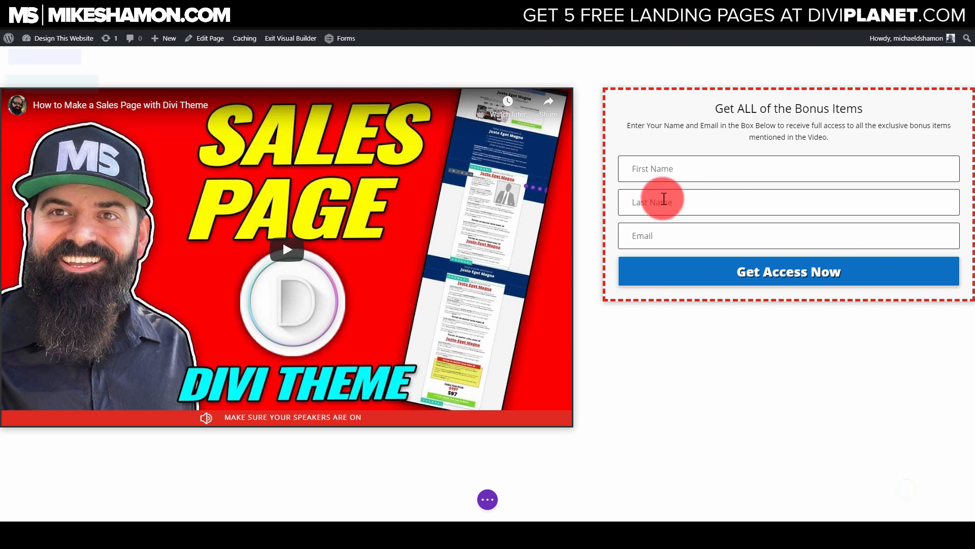
Step: Reopen the row's sizing settings and reduce the row width to 64%
{"action": "left_click", "coordinate": [26, 83]}
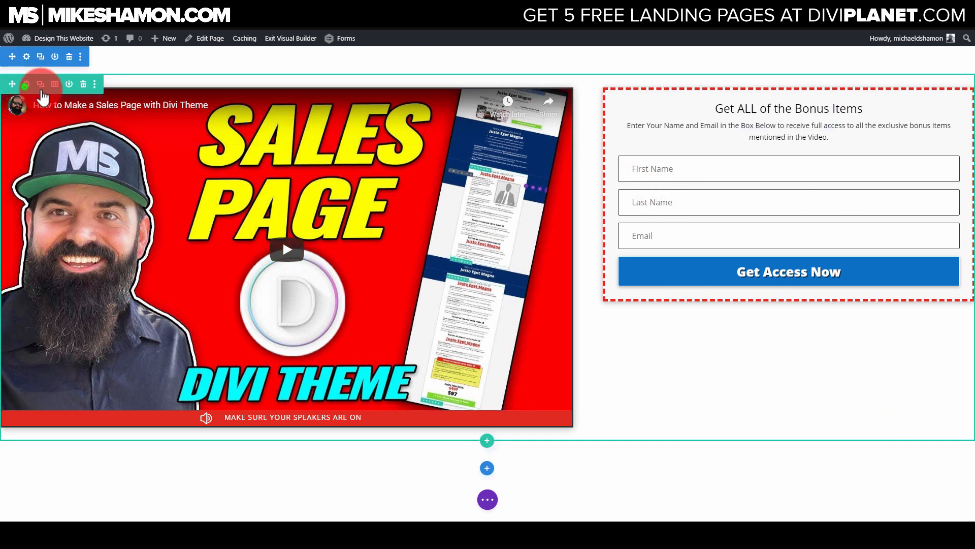
{"action": "left_click", "coordinate": [662, 140]}
{"action": "left_click", "coordinate": [666, 189]}
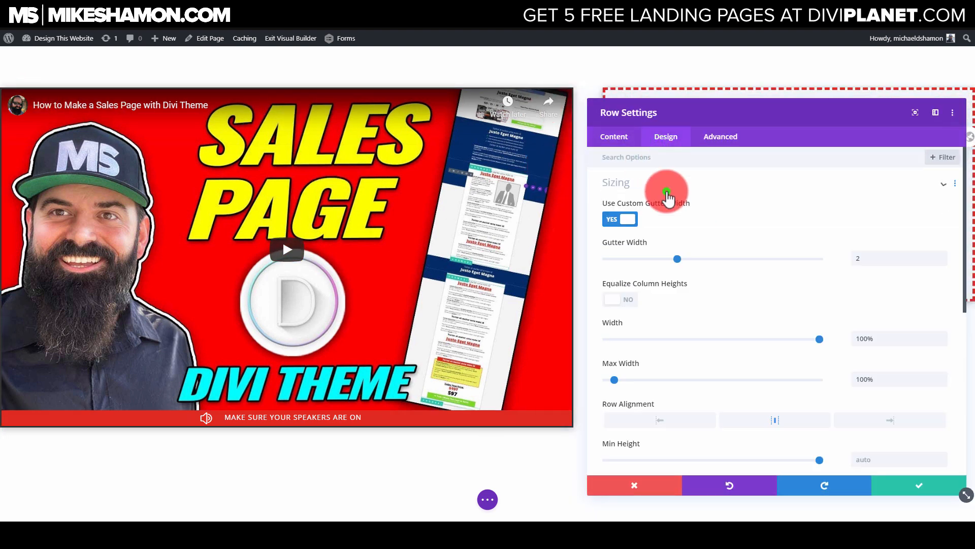
{"action": "left_click_drag", "start_coordinate": [817, 338], "coordinate": [743, 343]}
{"action": "left_click", "coordinate": [624, 183]}
Step: Try equalized column heights with a 67% row width, turning equalization back off and narrowing the row to 63%
{"action": "left_click", "coordinate": [626, 304]}
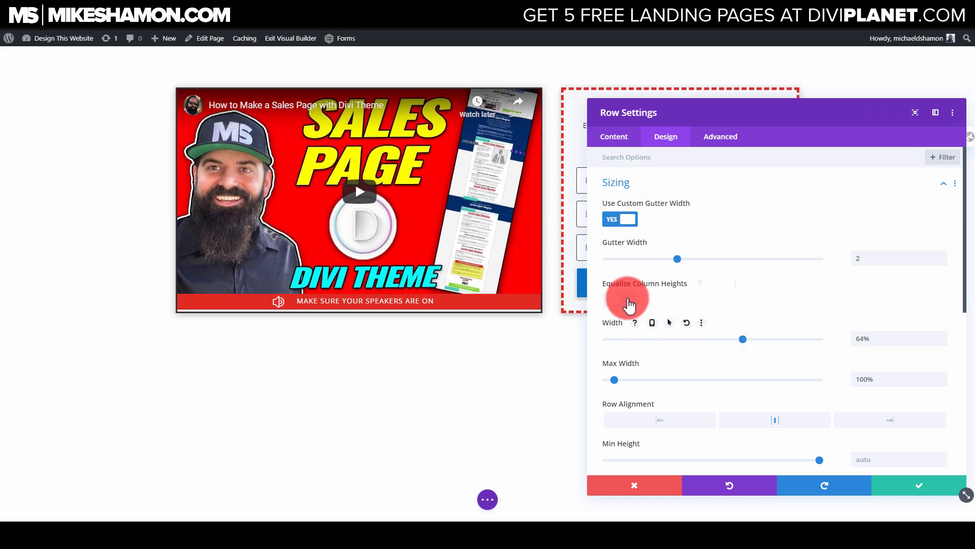
{"action": "left_click_drag", "start_coordinate": [678, 113], "coordinate": [754, 125]}
{"action": "left_click_drag", "start_coordinate": [759, 337], "coordinate": [766, 337]}
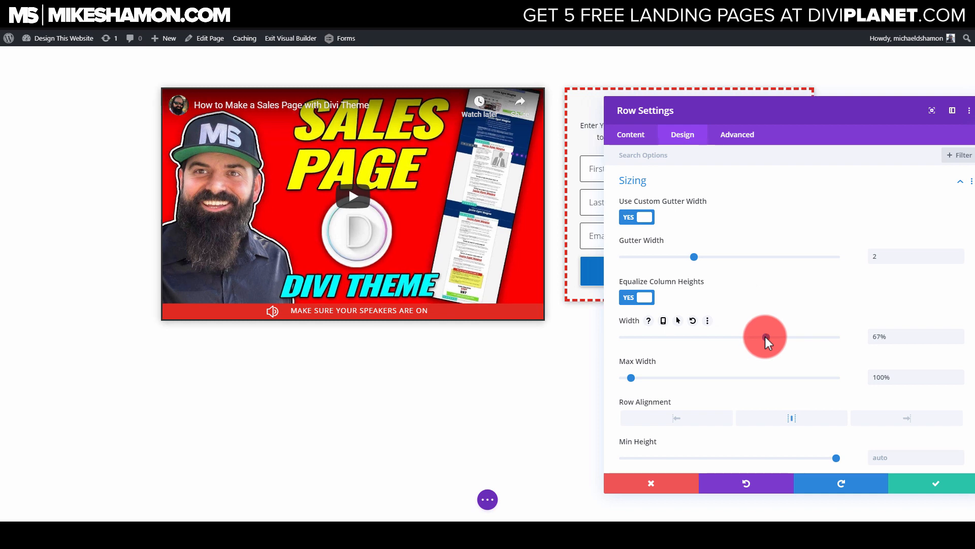
{"action": "left_click_drag", "start_coordinate": [810, 119], "coordinate": [968, 157]}
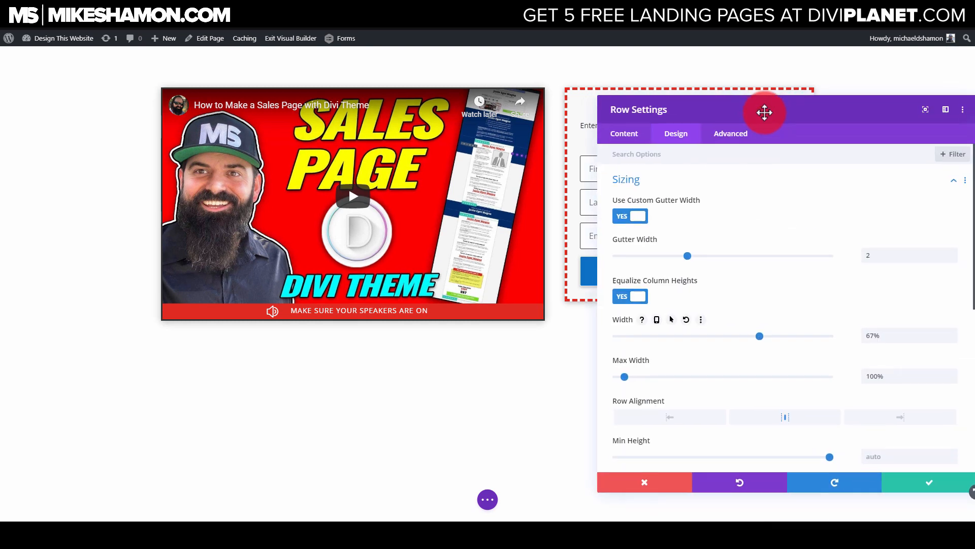
{"action": "mouse_move", "coordinate": [756, 337]}
{"action": "left_mouse_down"}
{"action": "mouse_move", "coordinate": [729, 337]}
{"action": "mouse_move", "coordinate": [747, 334]}
{"action": "left_mouse_up"}
{"action": "left_click", "coordinate": [635, 297]}
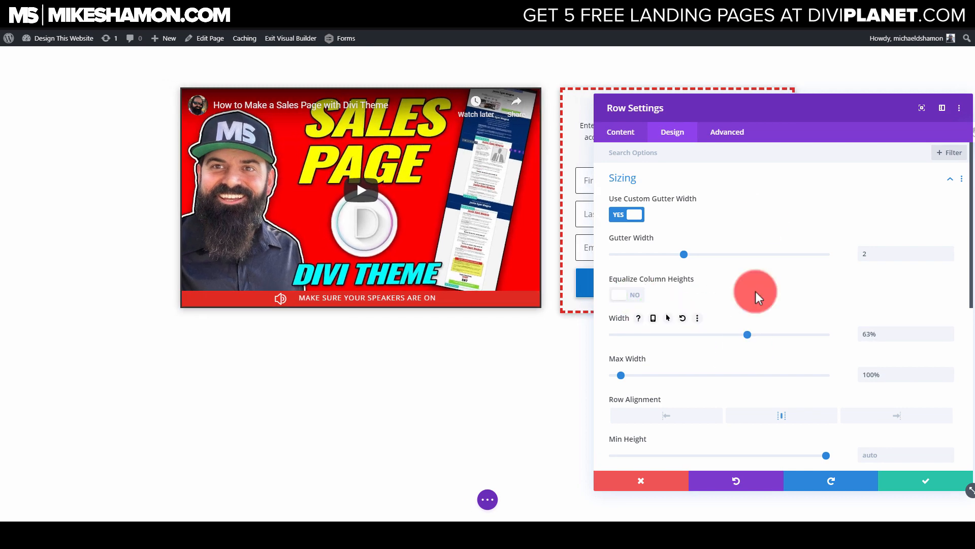
Step: Set the row's width to 80%, moving the settings window off the optin form to judge it, and save the row
{"action": "left_click_drag", "start_coordinate": [745, 104], "coordinate": [790, 151]}
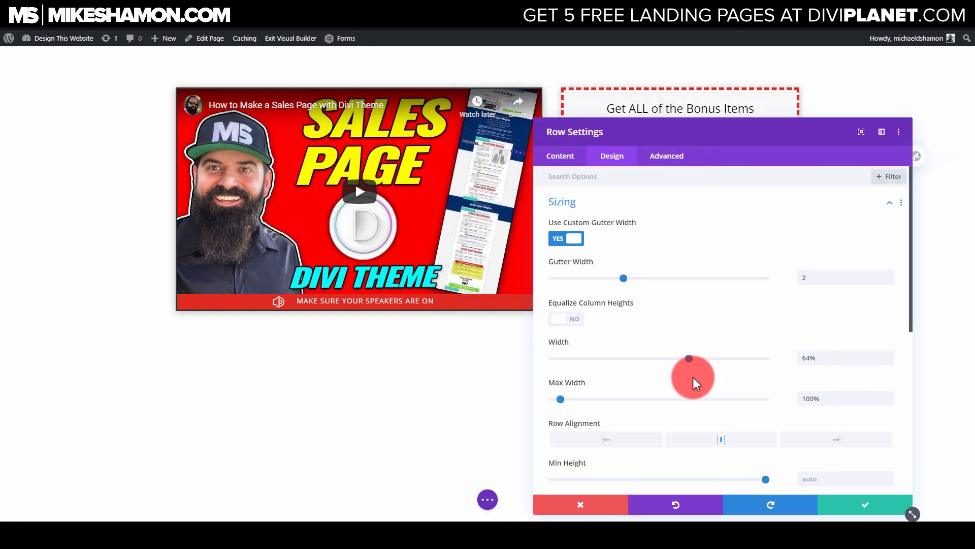
{"action": "left_click_drag", "start_coordinate": [689, 358], "coordinate": [723, 360]}
{"action": "left_click_drag", "start_coordinate": [682, 152], "coordinate": [356, 137]}
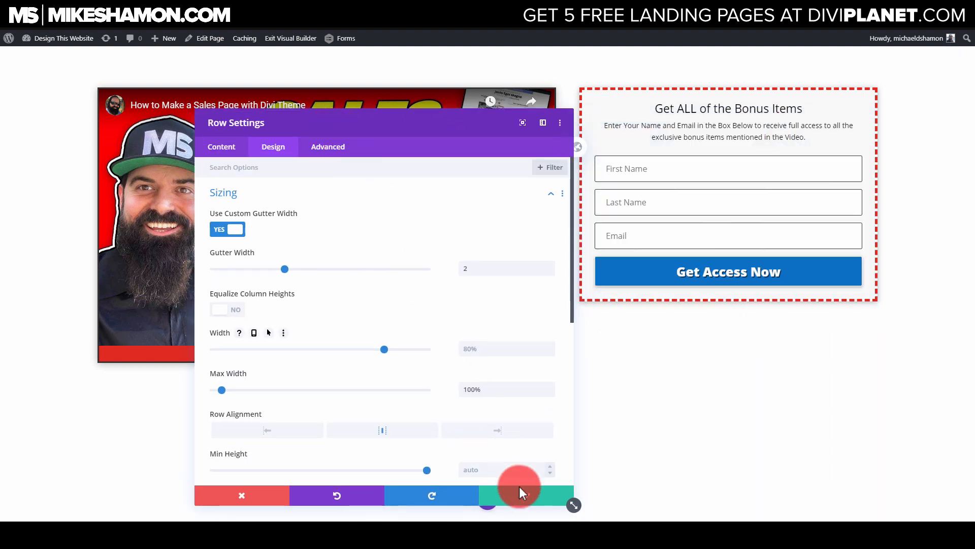
{"action": "left_click", "coordinate": [523, 498]}
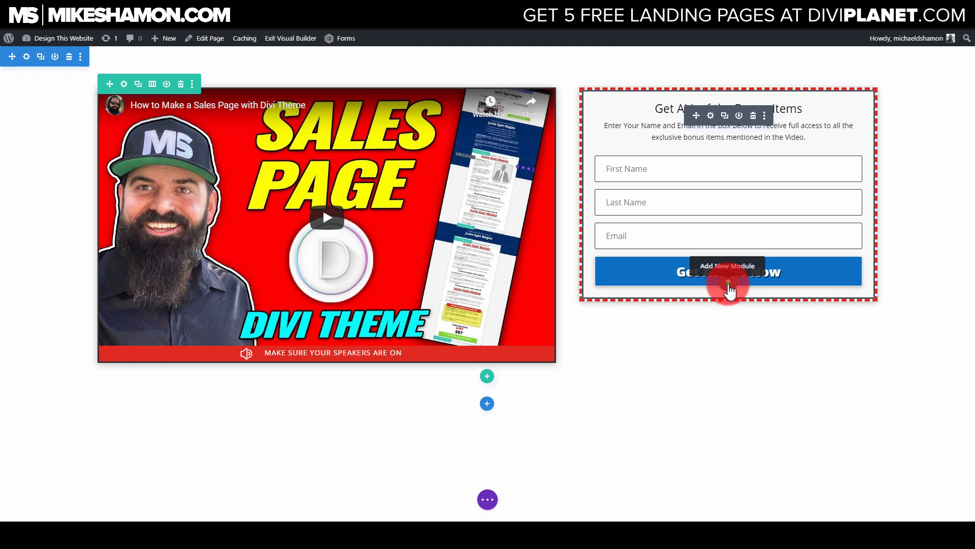
Step: Insert divi-planet-bundle-complete-2.png from the Media Library into the email optin's body at Large size, 1024 × 453
{"action": "left_click", "coordinate": [728, 282]}
{"action": "left_click", "coordinate": [809, 304]}
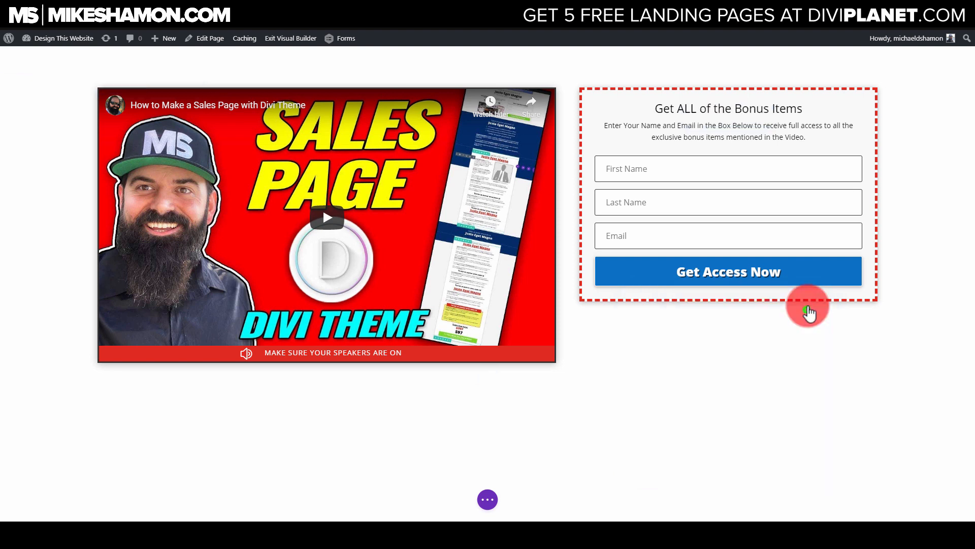
{"action": "left_click", "coordinate": [711, 115]}
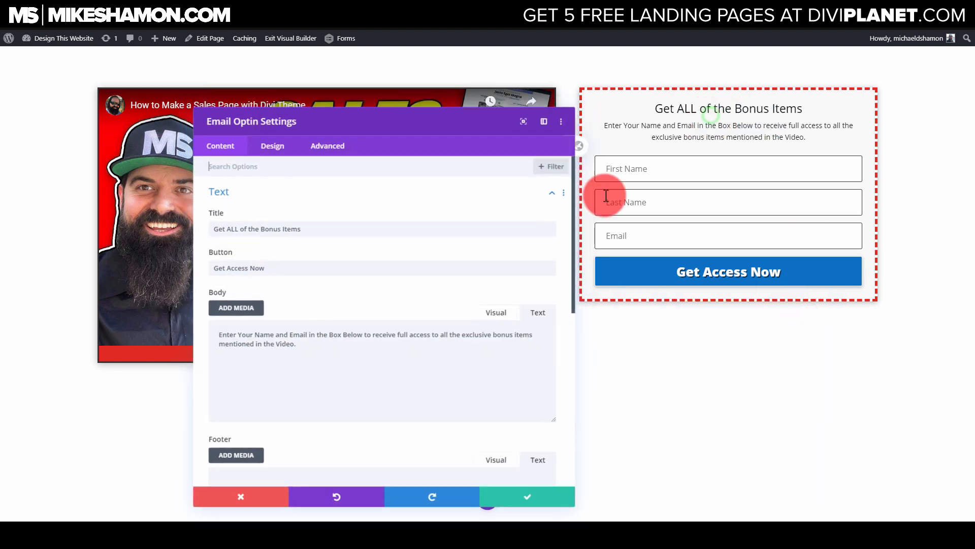
{"action": "key", "text": "Return"}
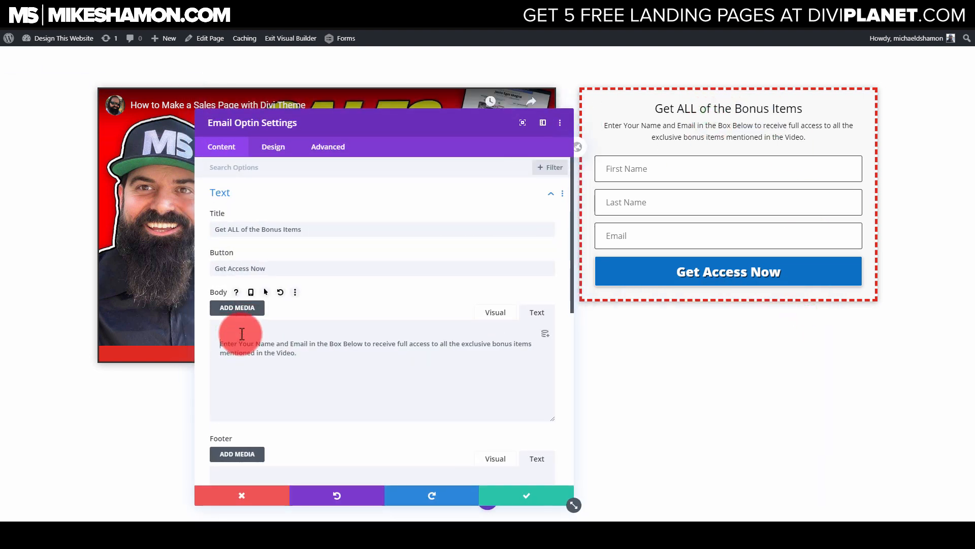
{"action": "left_click", "coordinate": [238, 308]}
{"action": "left_click", "coordinate": [197, 81]}
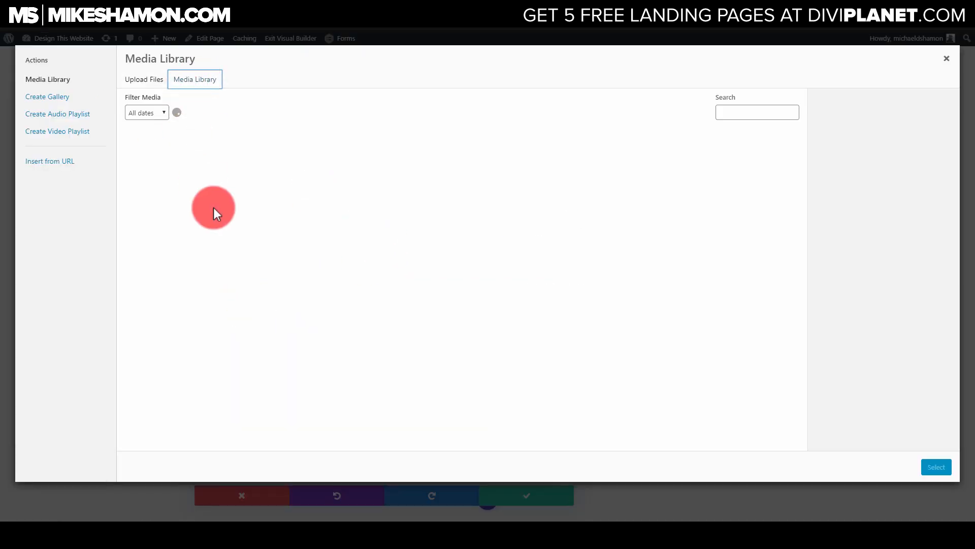
{"action": "left_click", "coordinate": [173, 167]}
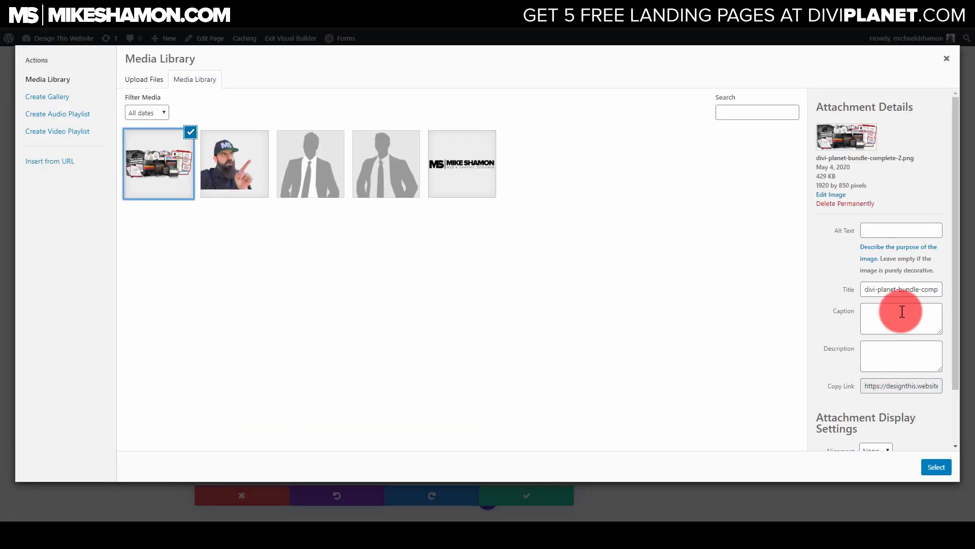
{"action": "scroll", "coordinate": [902, 311], "scroll_direction": "down", "scroll_amount": 2}
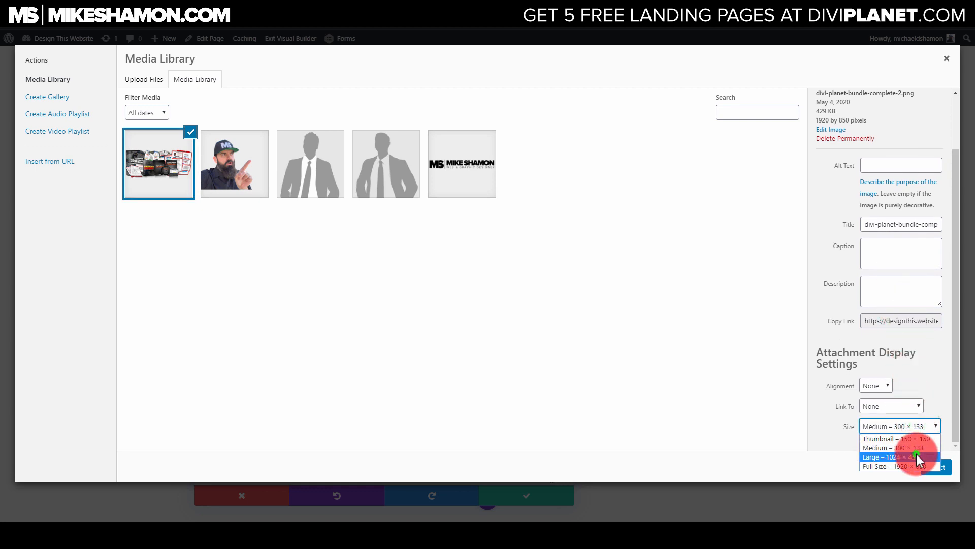
{"action": "left_click", "coordinate": [917, 456]}
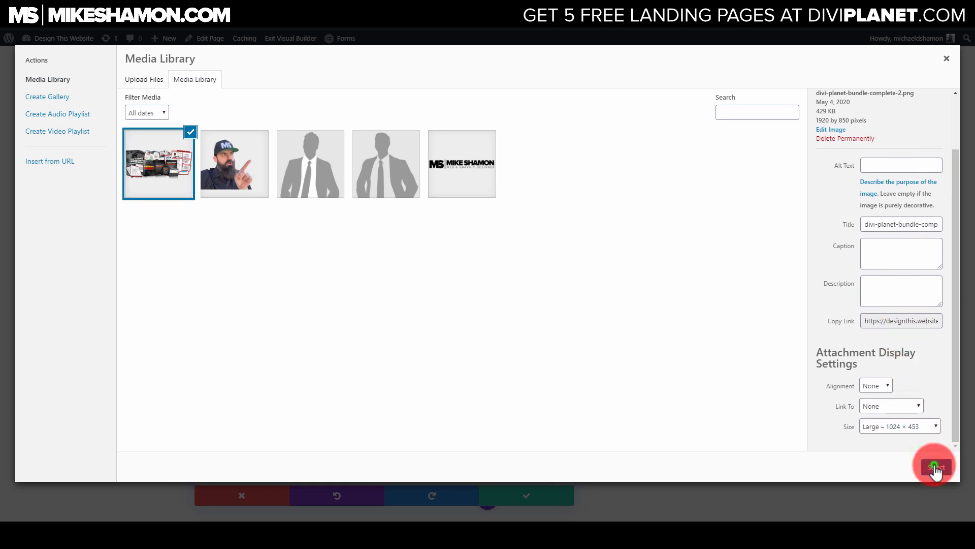
{"action": "left_click", "coordinate": [936, 467]}
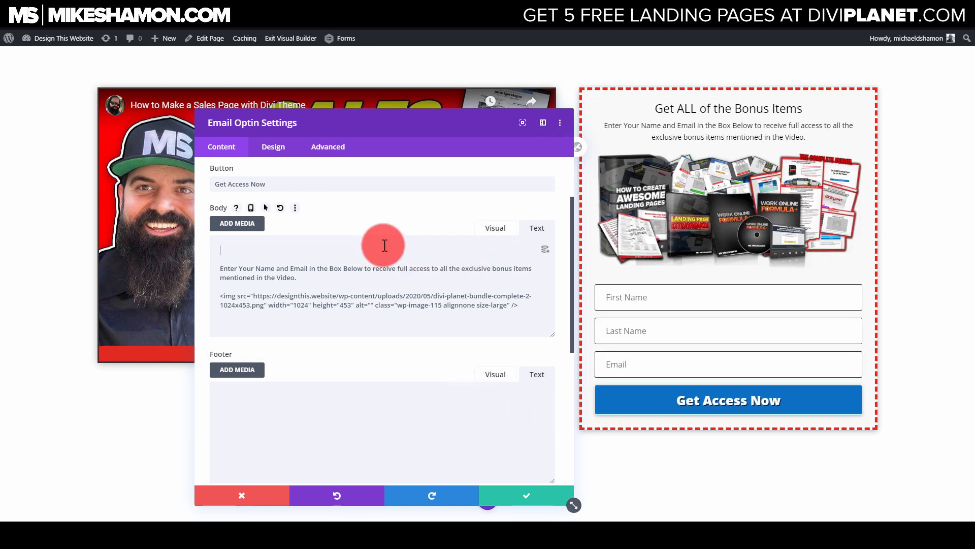
Step: Remove the blank lines above the optin's body text and save the email optin
{"action": "key", "text": "Delete"}
{"action": "key", "text": "Delete"}
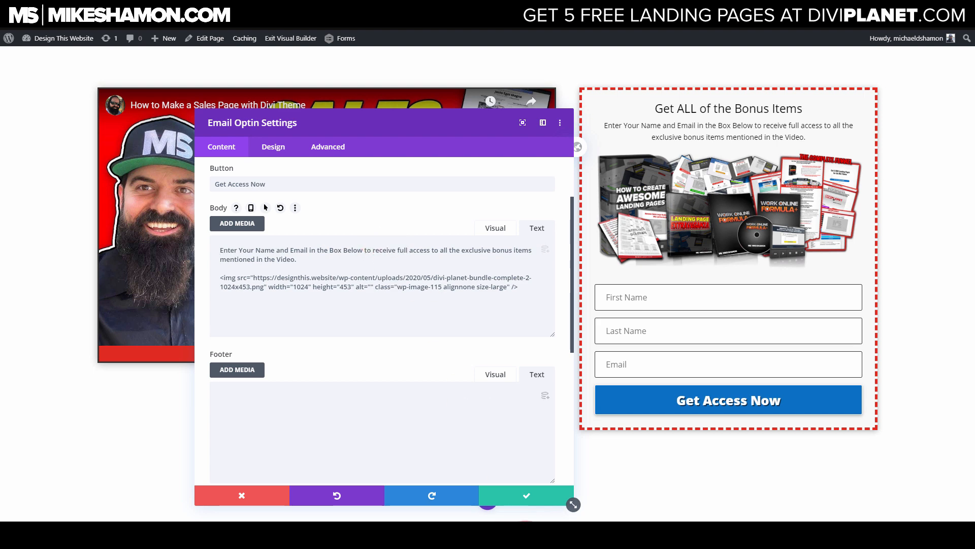
{"action": "left_click", "coordinate": [542, 497]}
Step: Reopen the email optin's settings and set its title font weight to Ultra Bold
{"action": "left_click", "coordinate": [712, 113]}
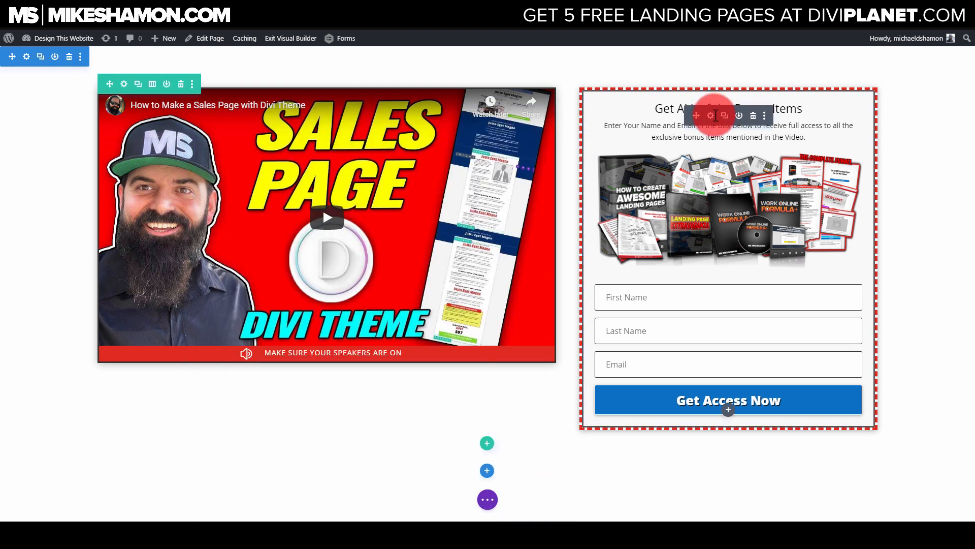
{"action": "left_click", "coordinate": [343, 352]}
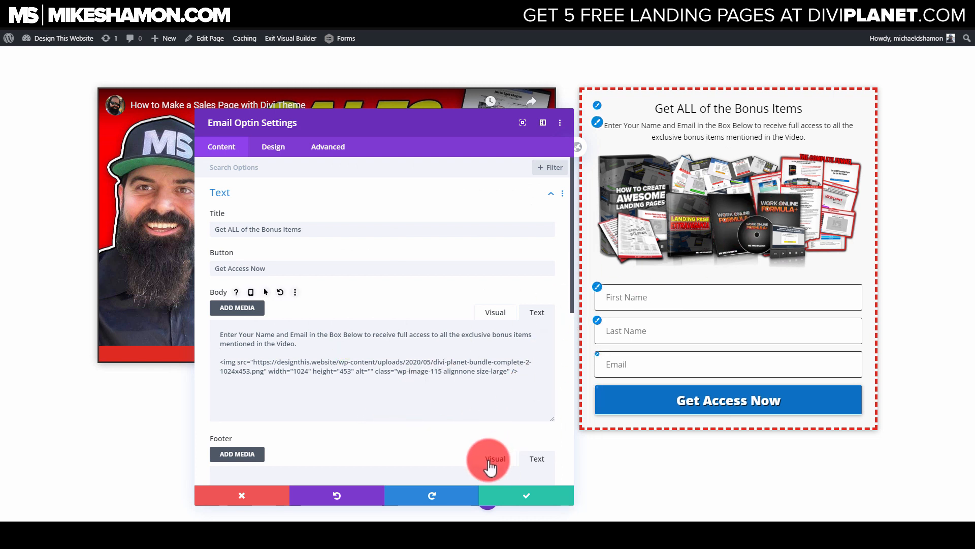
{"action": "left_click", "coordinate": [600, 107]}
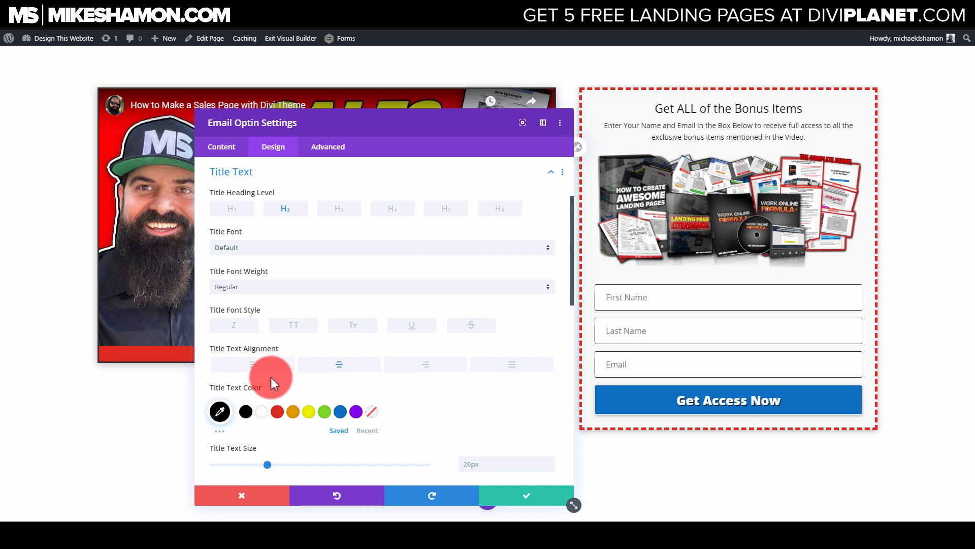
{"action": "left_click", "coordinate": [239, 286]}
{"action": "left_click", "coordinate": [244, 343]}
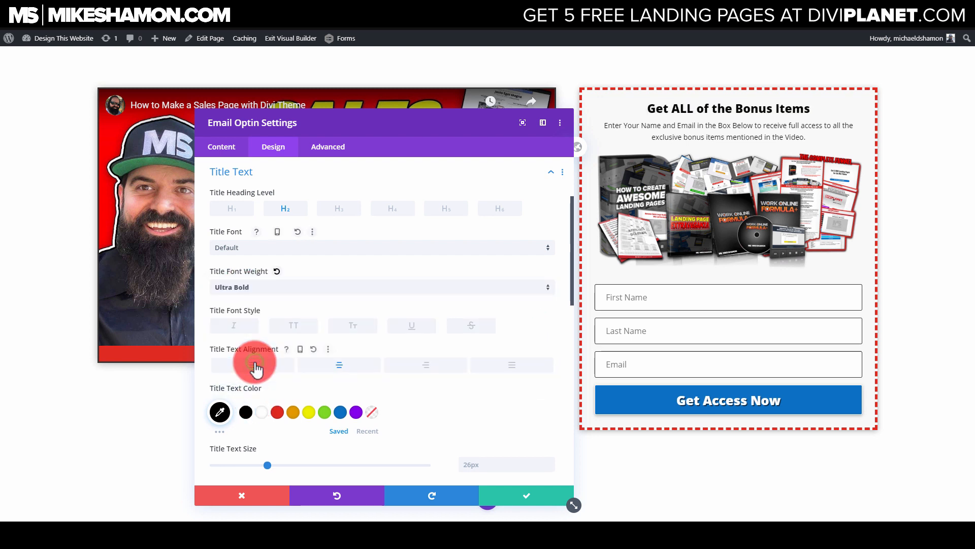
Step: Make the email optin's title uppercase and underlined, slightly increase its text size, and save the module
{"action": "left_click", "coordinate": [290, 326]}
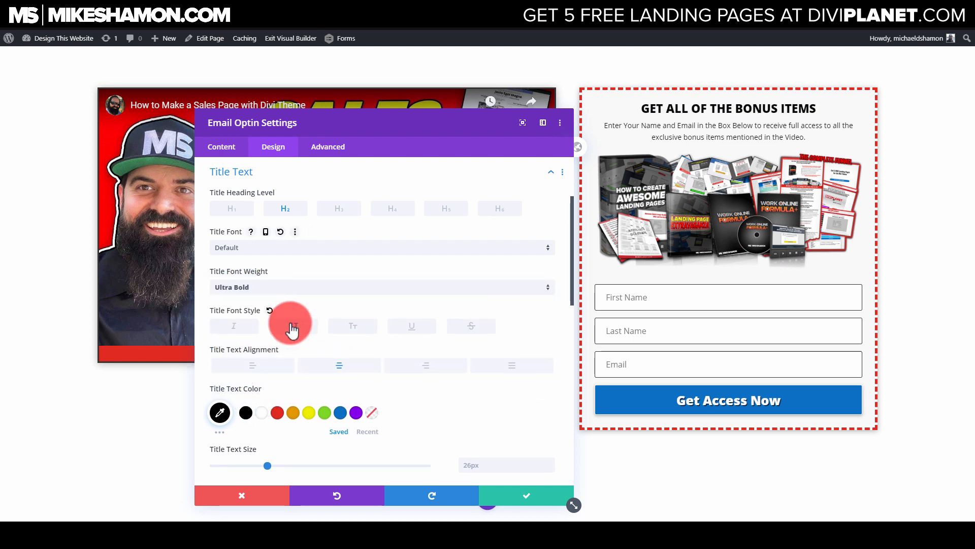
{"action": "left_click", "coordinate": [412, 326]}
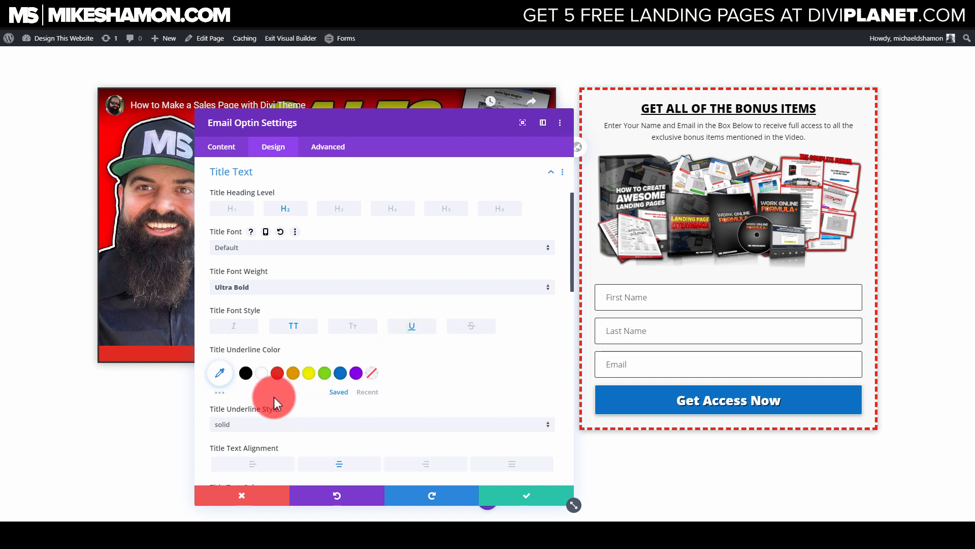
{"action": "scroll", "coordinate": [273, 398], "scroll_direction": "down", "scroll_amount": 2}
{"action": "scroll", "coordinate": [308, 380], "scroll_direction": "down", "scroll_amount": 2}
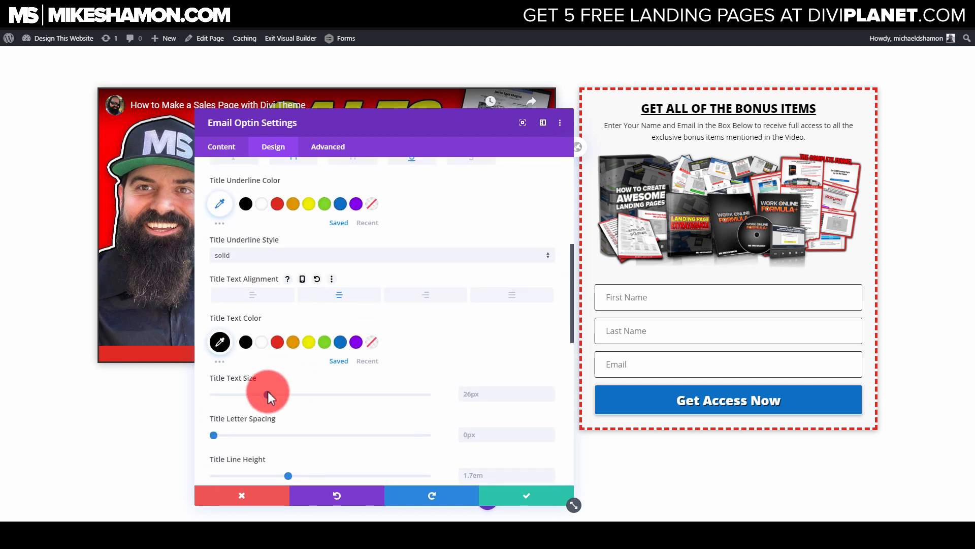
{"action": "left_click_drag", "start_coordinate": [267, 391], "coordinate": [271, 394]}
{"action": "left_click", "coordinate": [562, 500]}
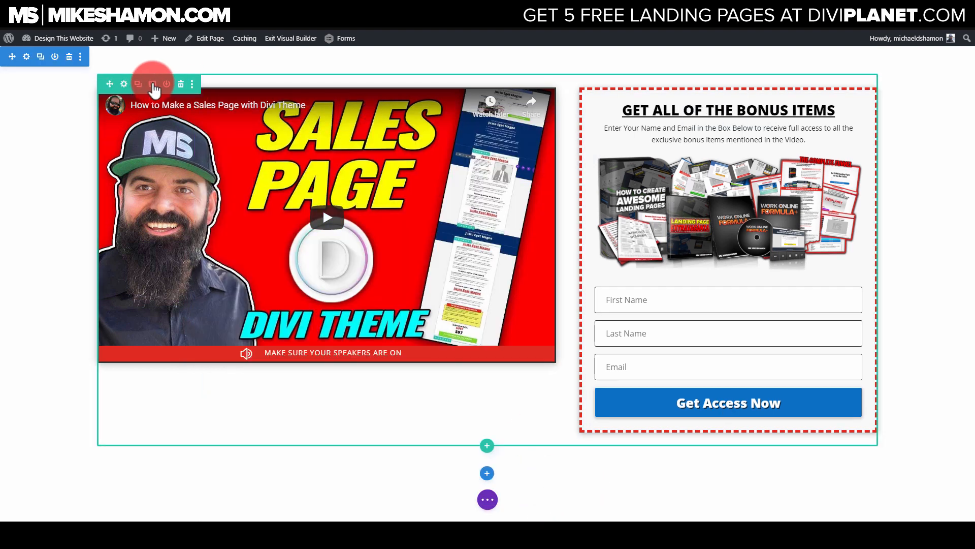
Step: Change the row's column structure to a two-thirds column for the video and a one-third column for the optin form
{"action": "left_click", "coordinate": [152, 85]}
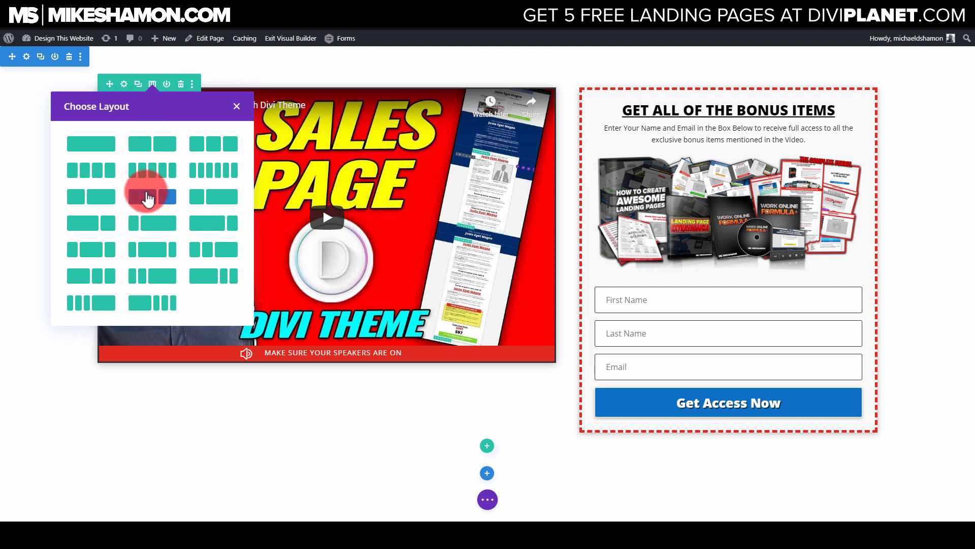
{"action": "left_click", "coordinate": [106, 225]}
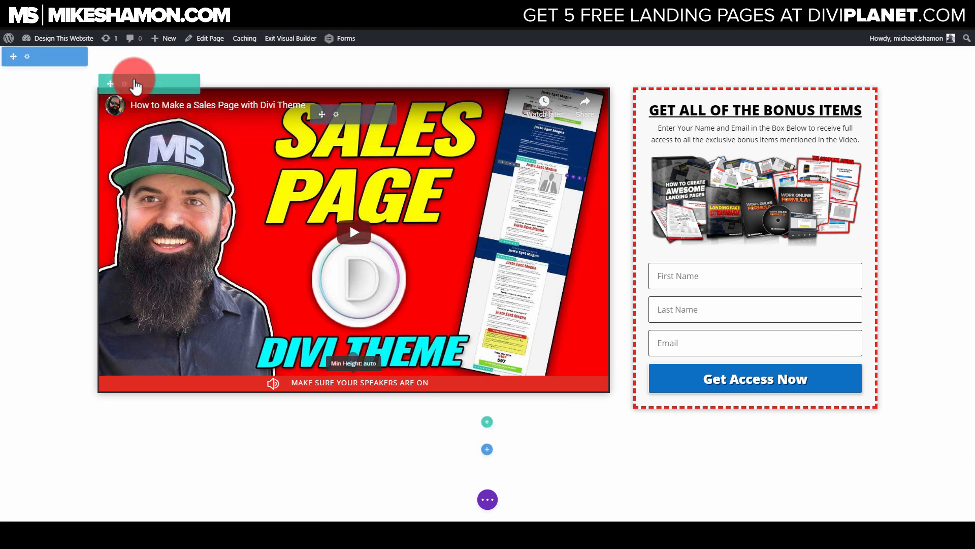
Step: Open the sizing options in the row's design settings
{"action": "left_click", "coordinate": [123, 91]}
{"action": "left_click", "coordinate": [273, 147]}
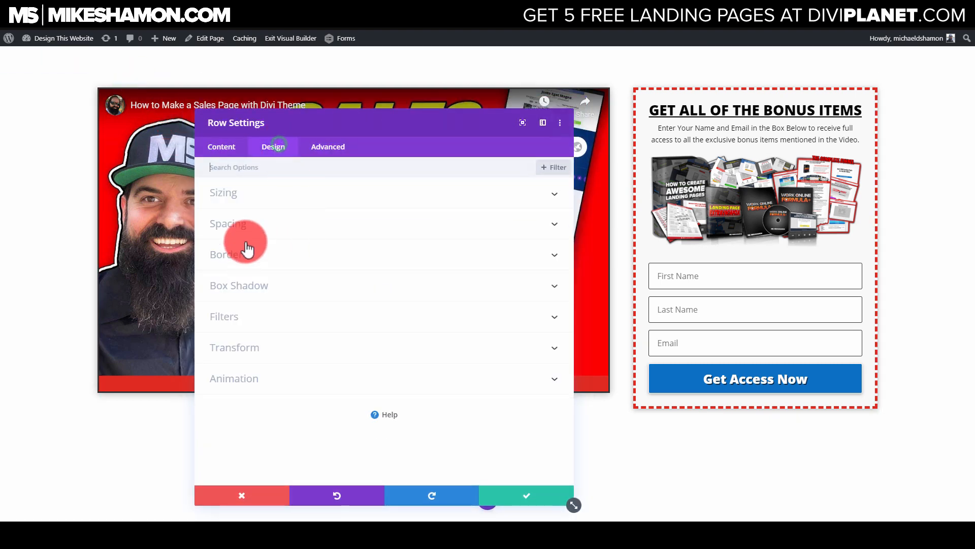
{"action": "left_click", "coordinate": [248, 223]}
{"action": "scroll", "coordinate": [261, 203], "scroll_direction": "up", "scroll_amount": 2}
{"action": "left_click", "coordinate": [259, 192]}
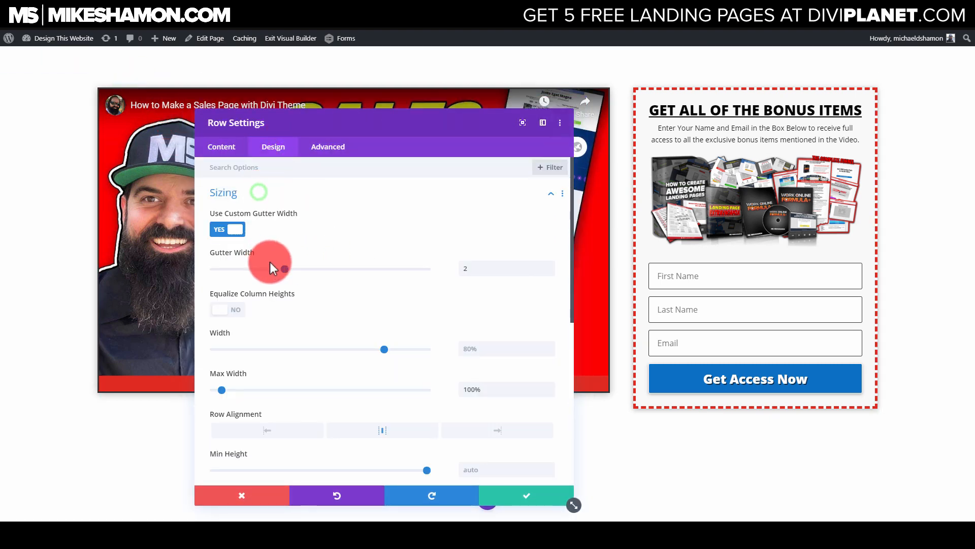